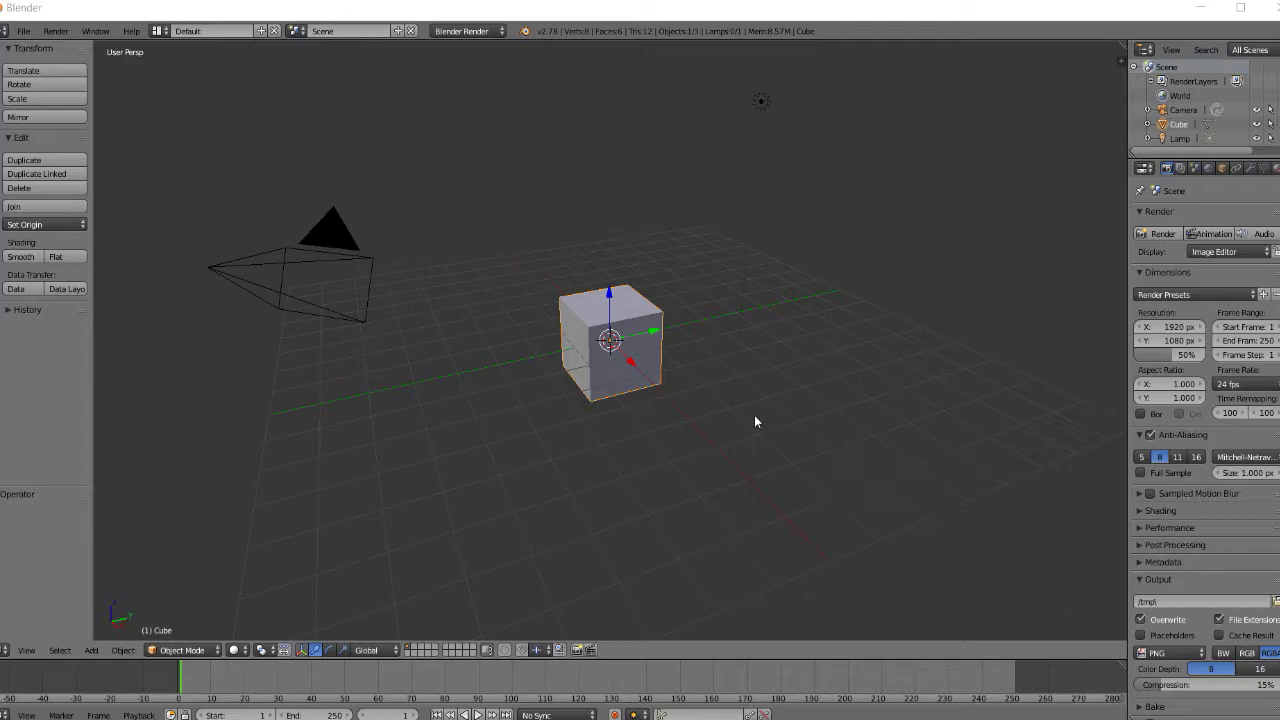
Delete the default cube and add a new mesh cube at the origin.
{"action": "key", "text": "x"}
{"action": "left_click", "coordinate": [626, 343]}
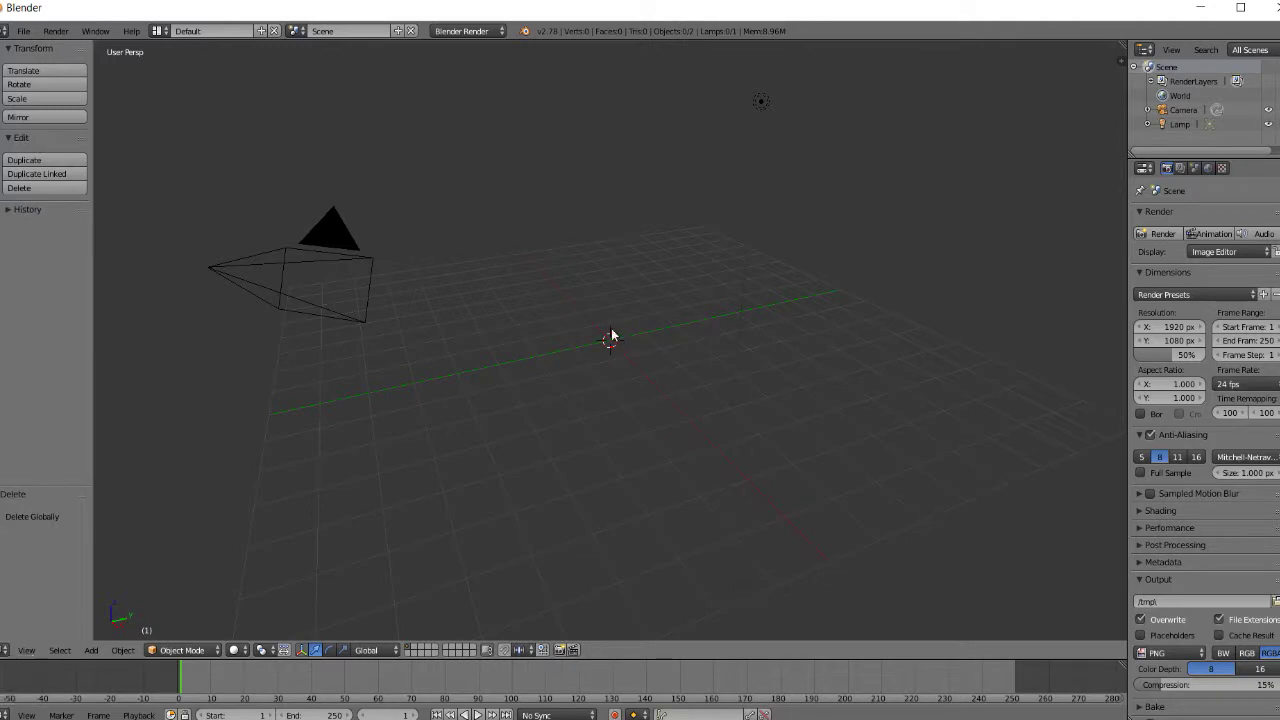
{"action": "left_click", "coordinate": [91, 651]}
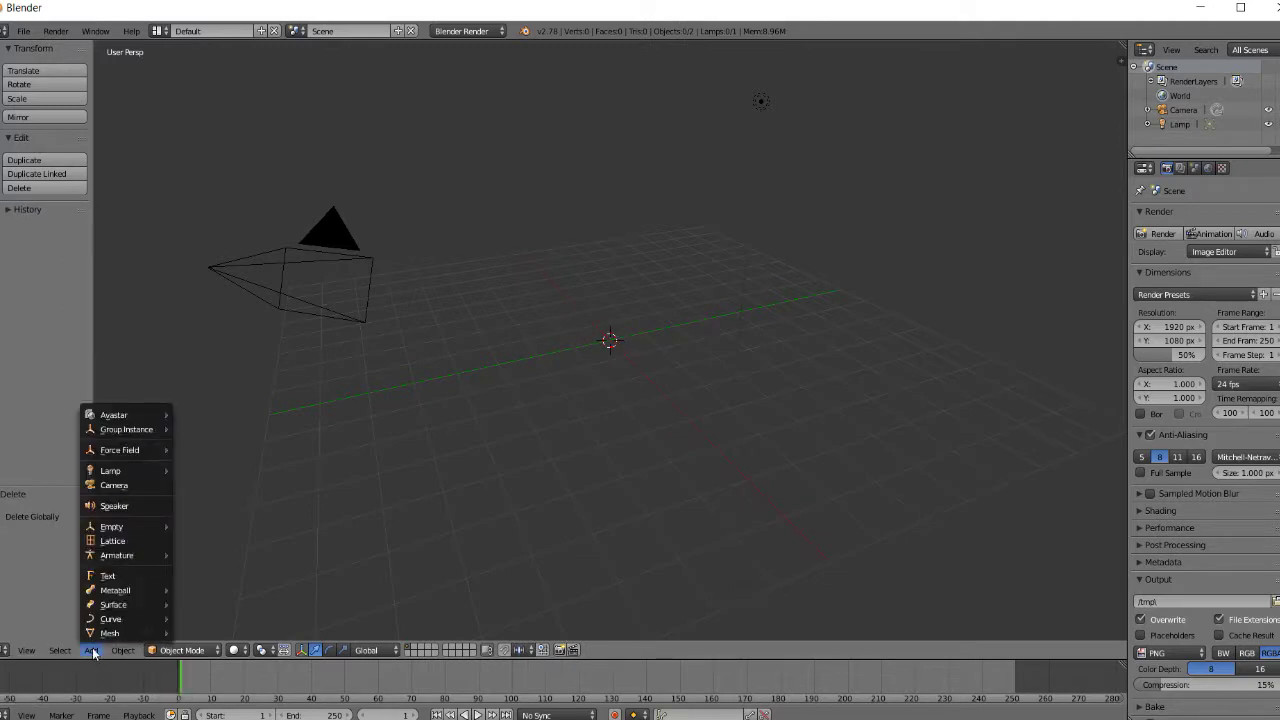
{"action": "mouse_move", "coordinate": [112, 633]}
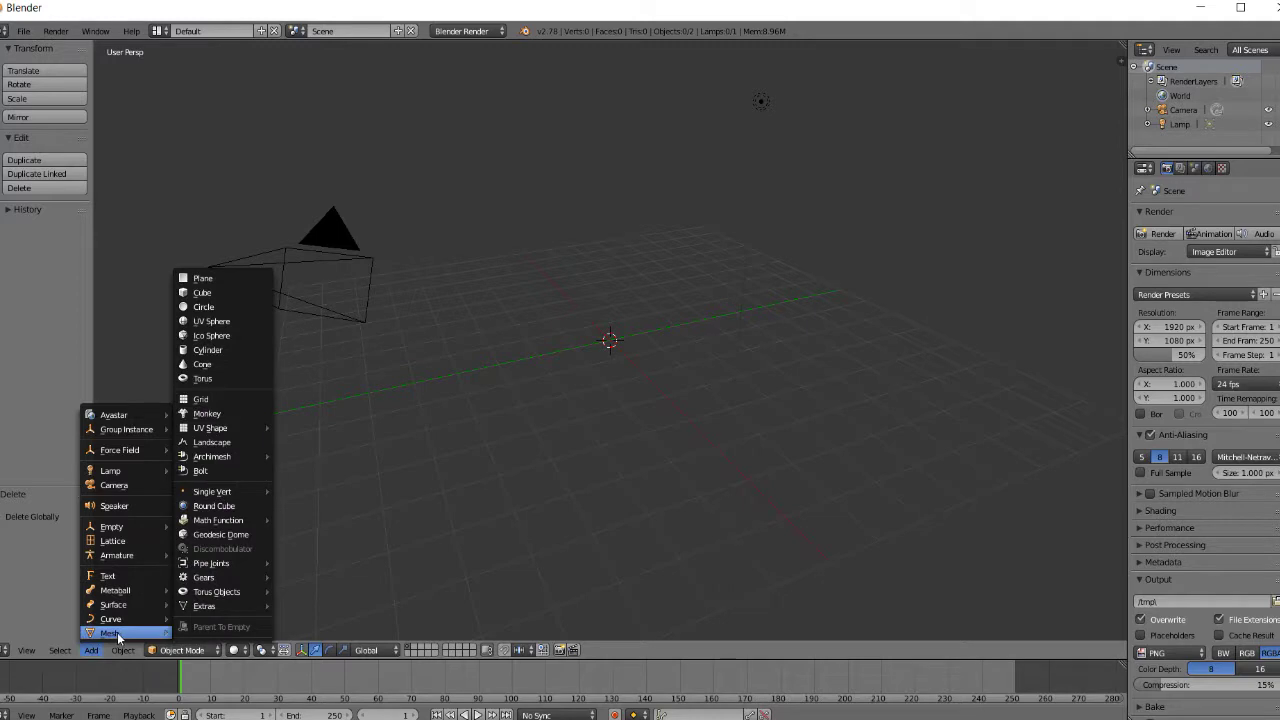
{"action": "left_click", "coordinate": [232, 291]}
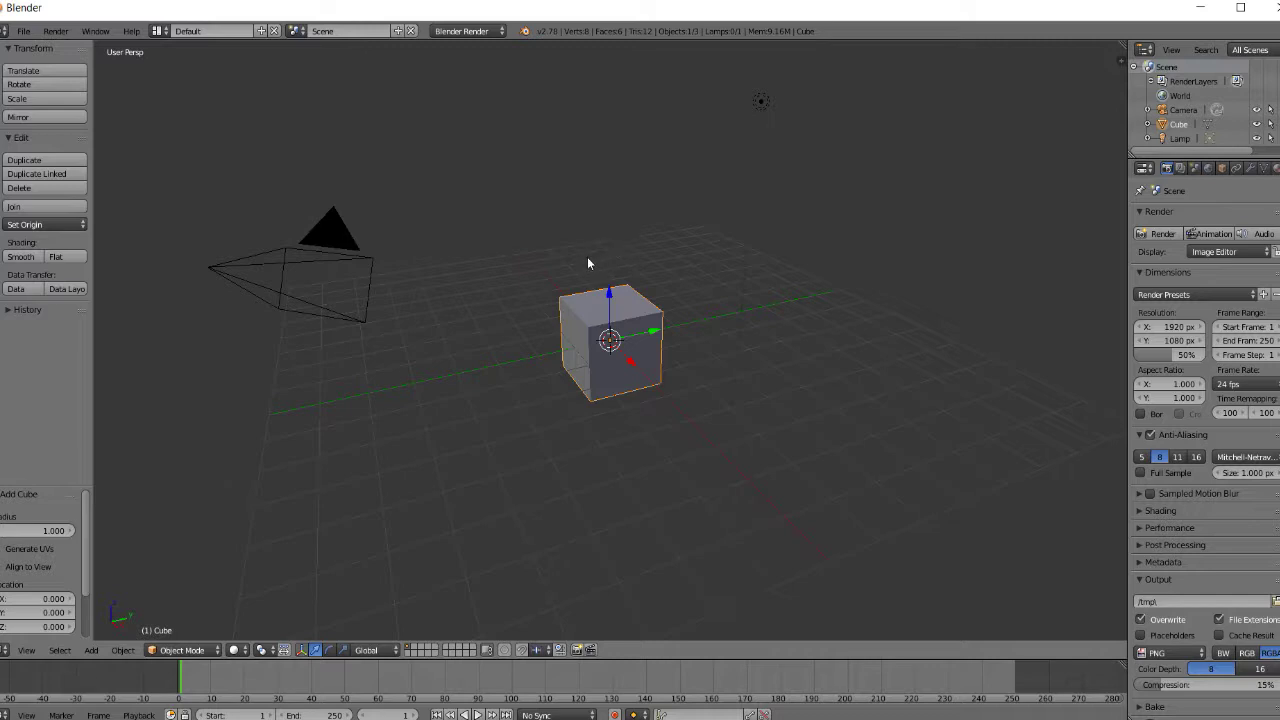
Put the cube in Edit Mode, deselect everything and add one horizontal loop cut centred halfway up its height.
{"action": "scroll", "coordinate": [587, 263], "scroll_direction": "up", "scroll_amount": 5}
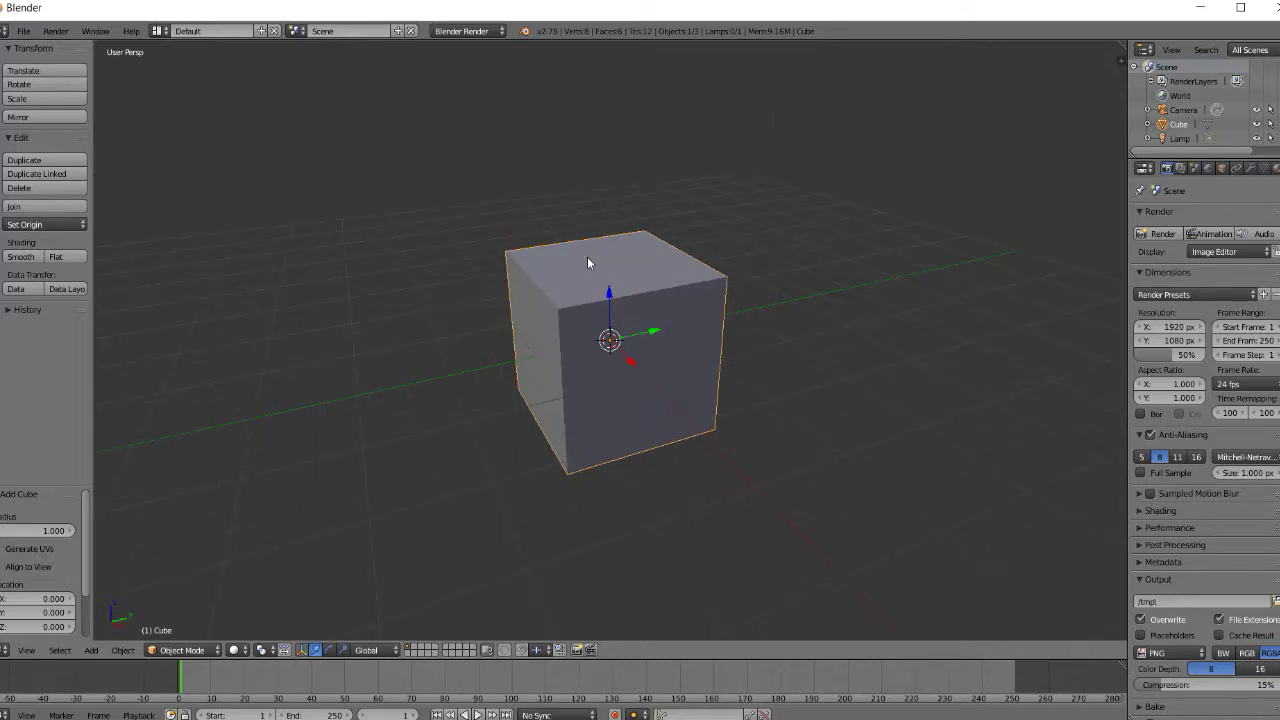
{"action": "scroll", "coordinate": [587, 257], "scroll_direction": "up", "scroll_amount": 1}
{"action": "scroll", "coordinate": [587, 257], "scroll_direction": "up", "scroll_amount": 1}
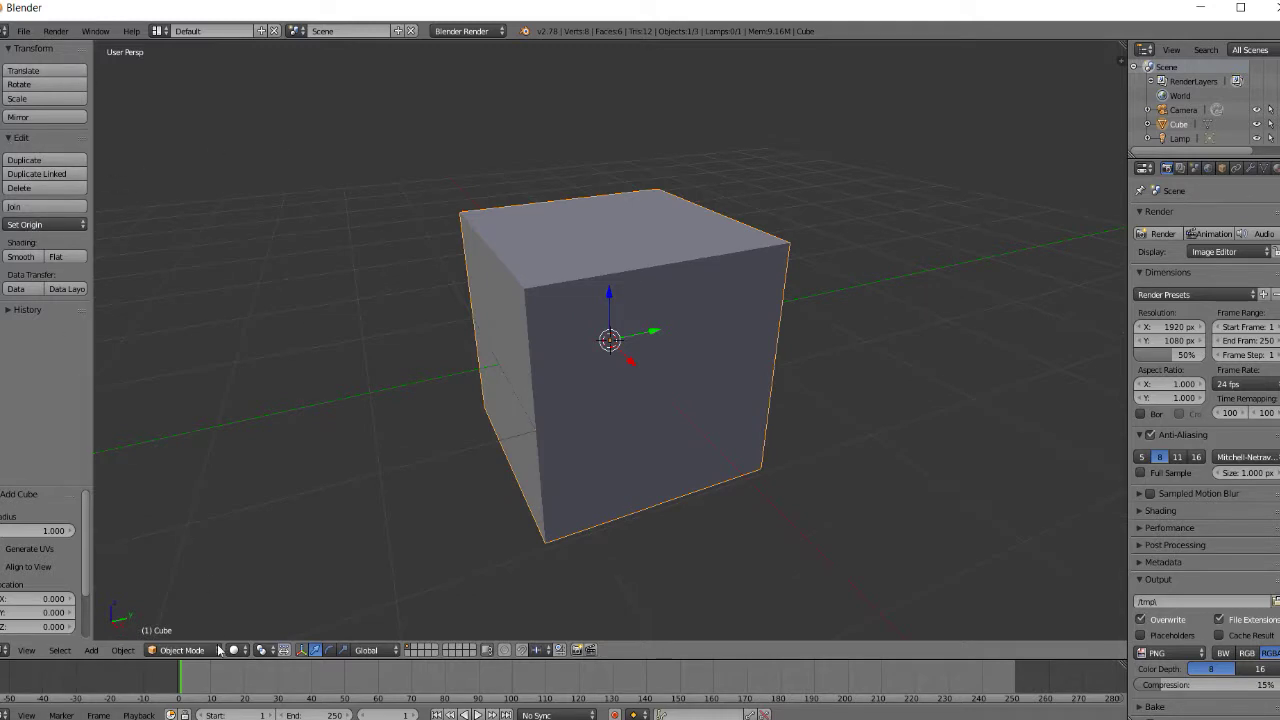
{"action": "left_click", "coordinate": [187, 651]}
{"action": "left_click", "coordinate": [188, 622]}
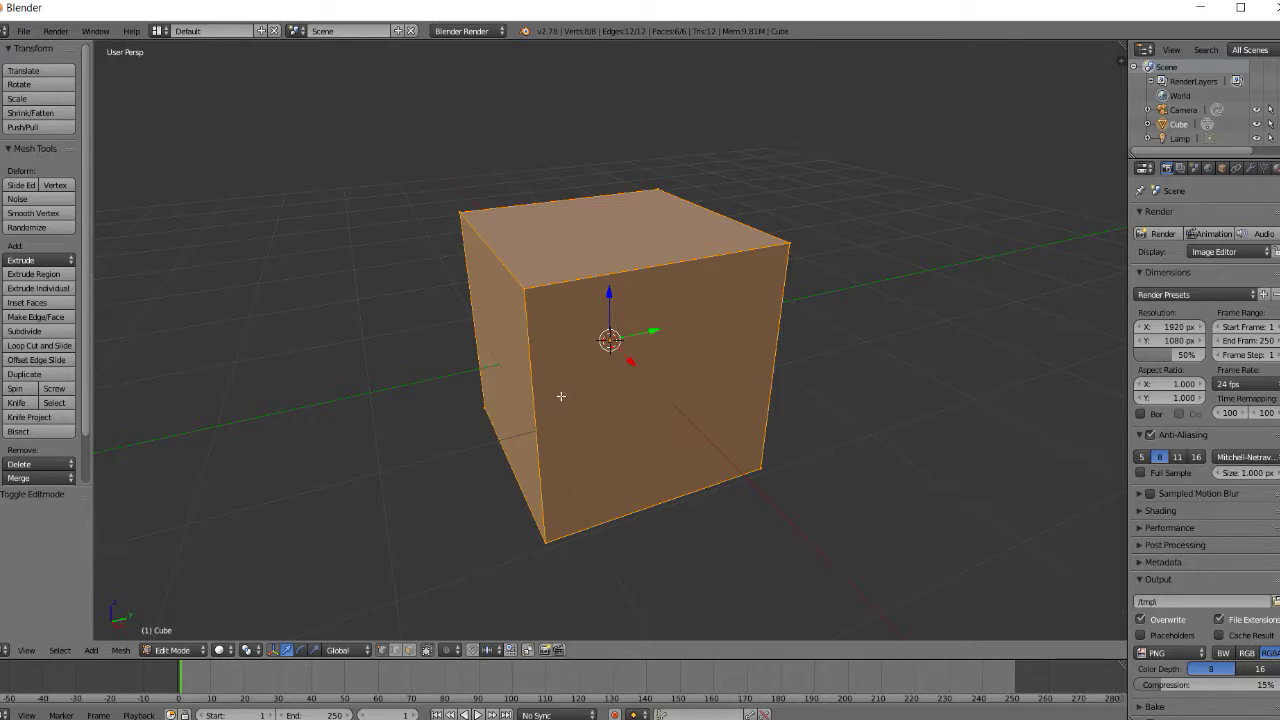
{"action": "key", "text": "a"}
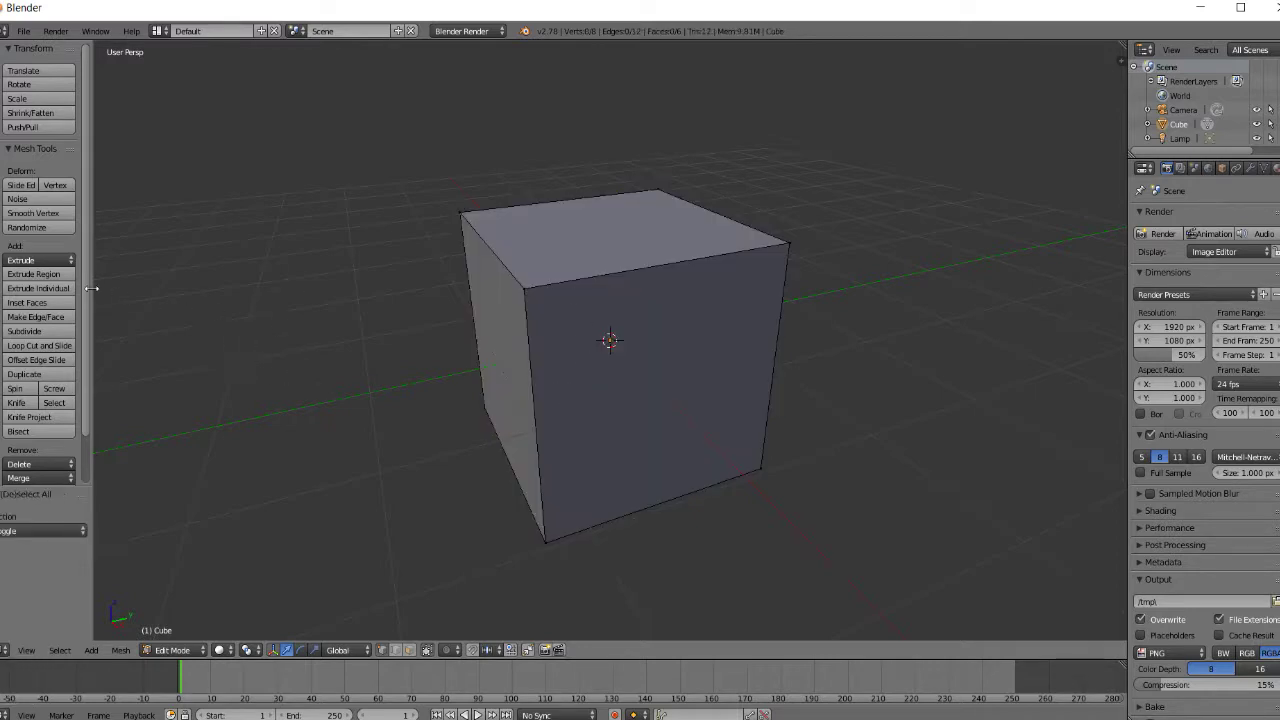
{"action": "left_click", "coordinate": [39, 346]}
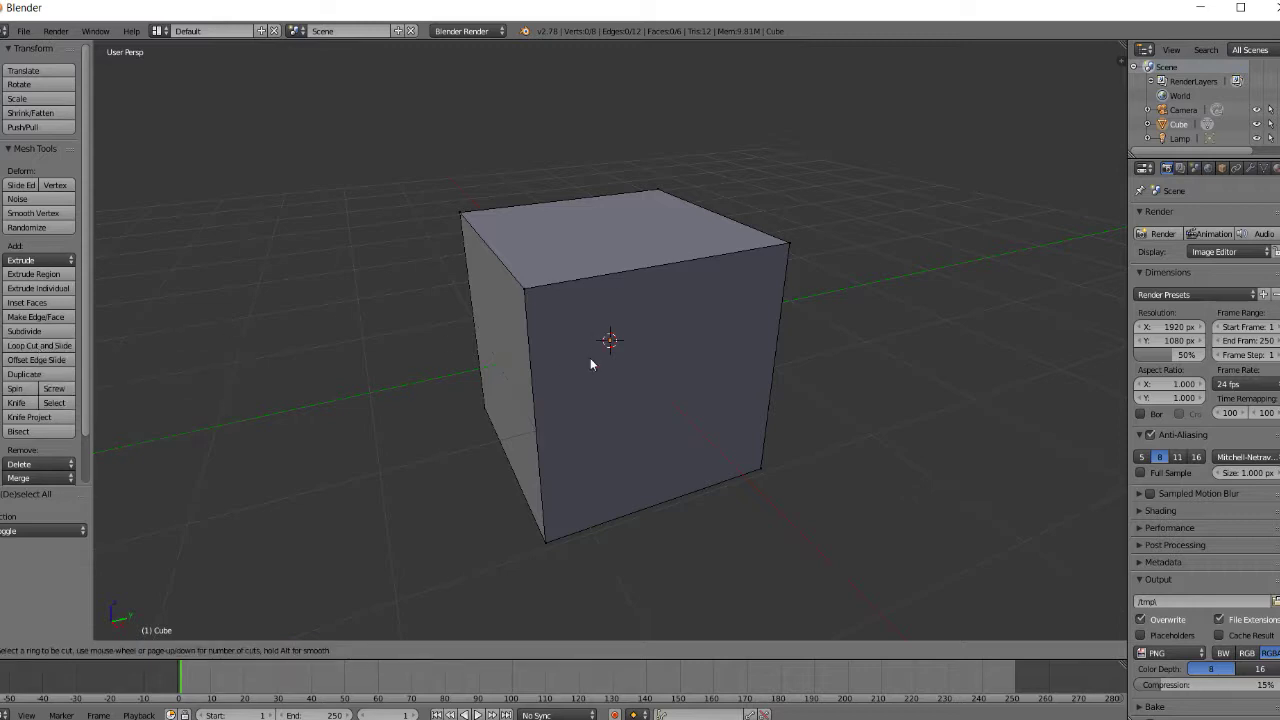
{"action": "left_click", "coordinate": [551, 416]}
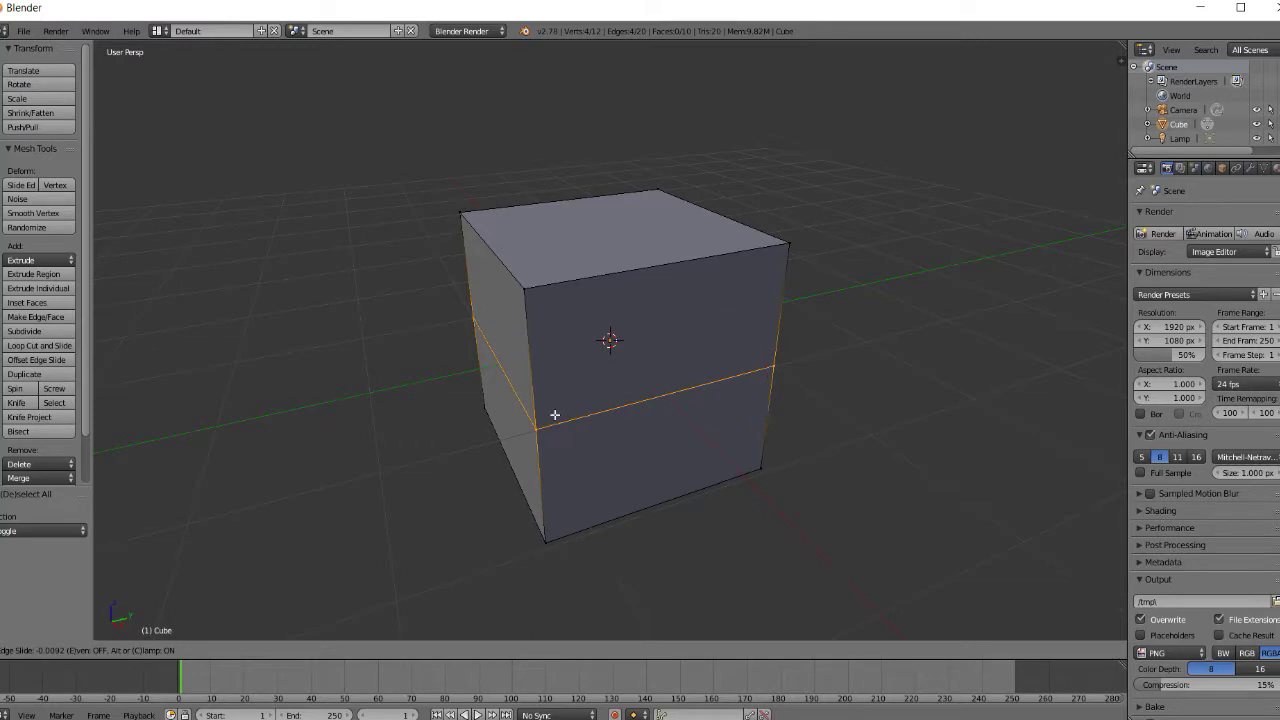
{"action": "right_click", "coordinate": [555, 414]}
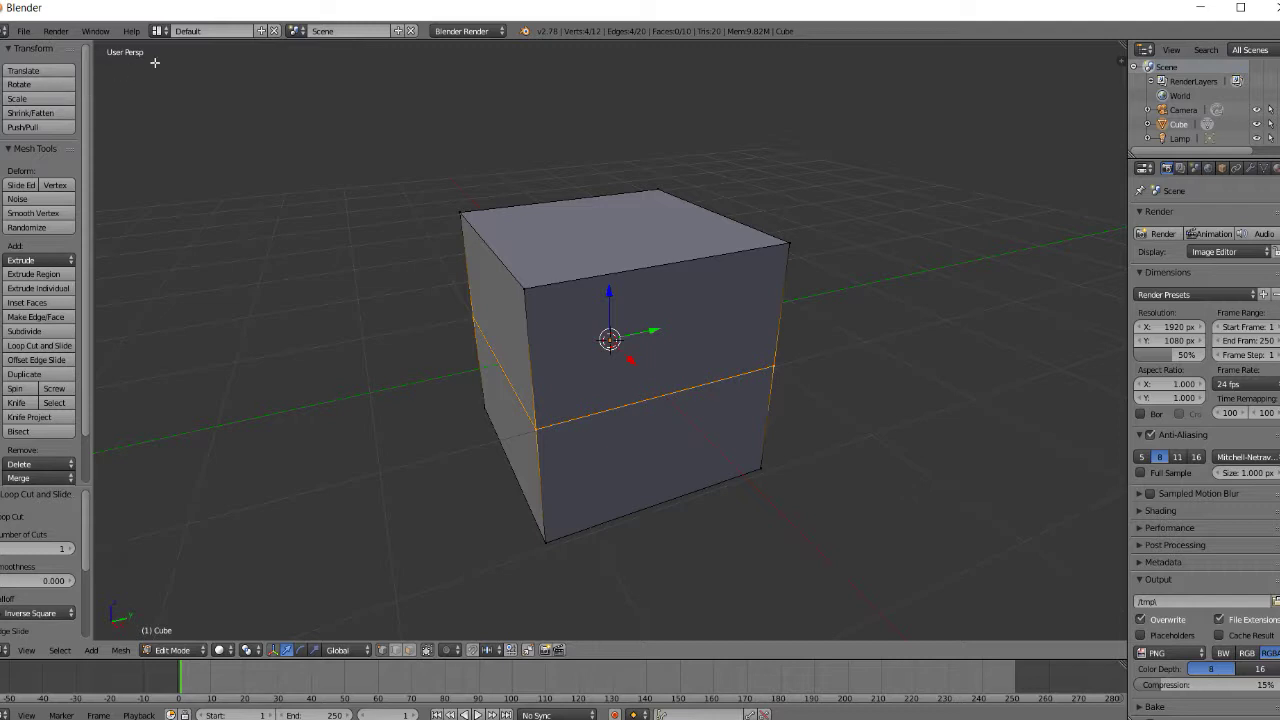
From the right view, scale the middle edge loop outward by about 1.07.
{"action": "key", "text": "3"}
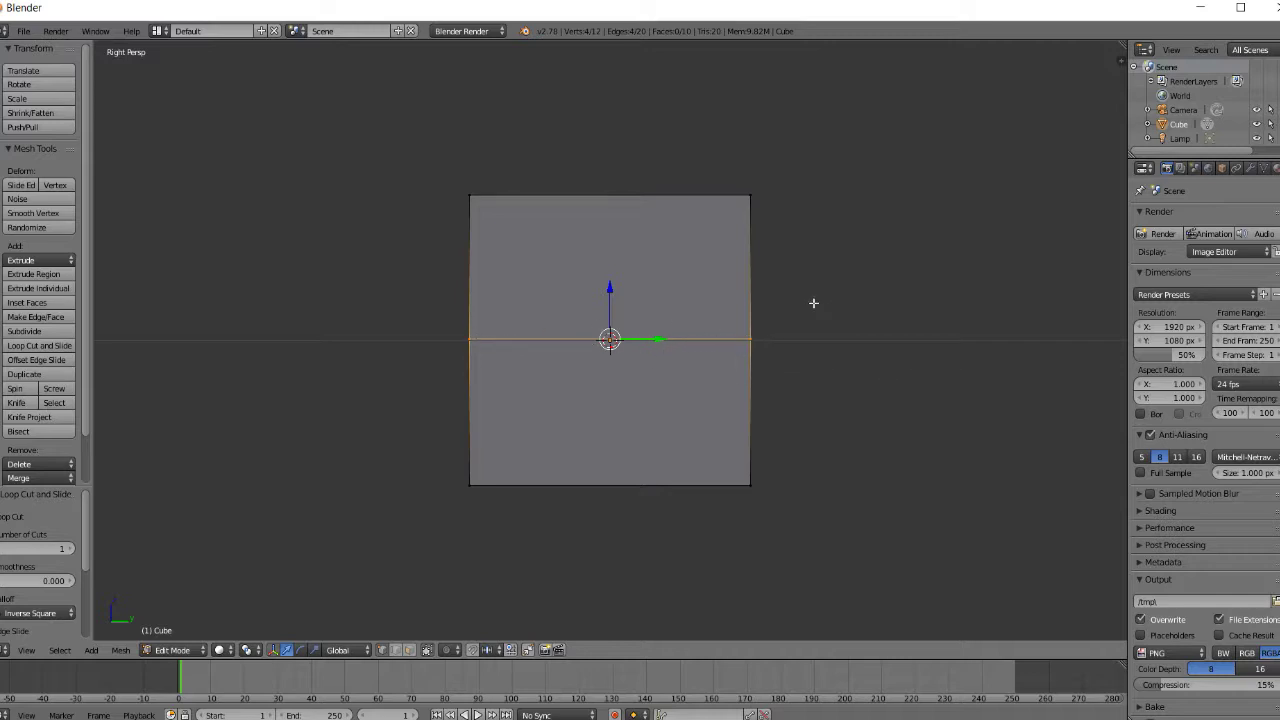
{"action": "key", "text": "s"}
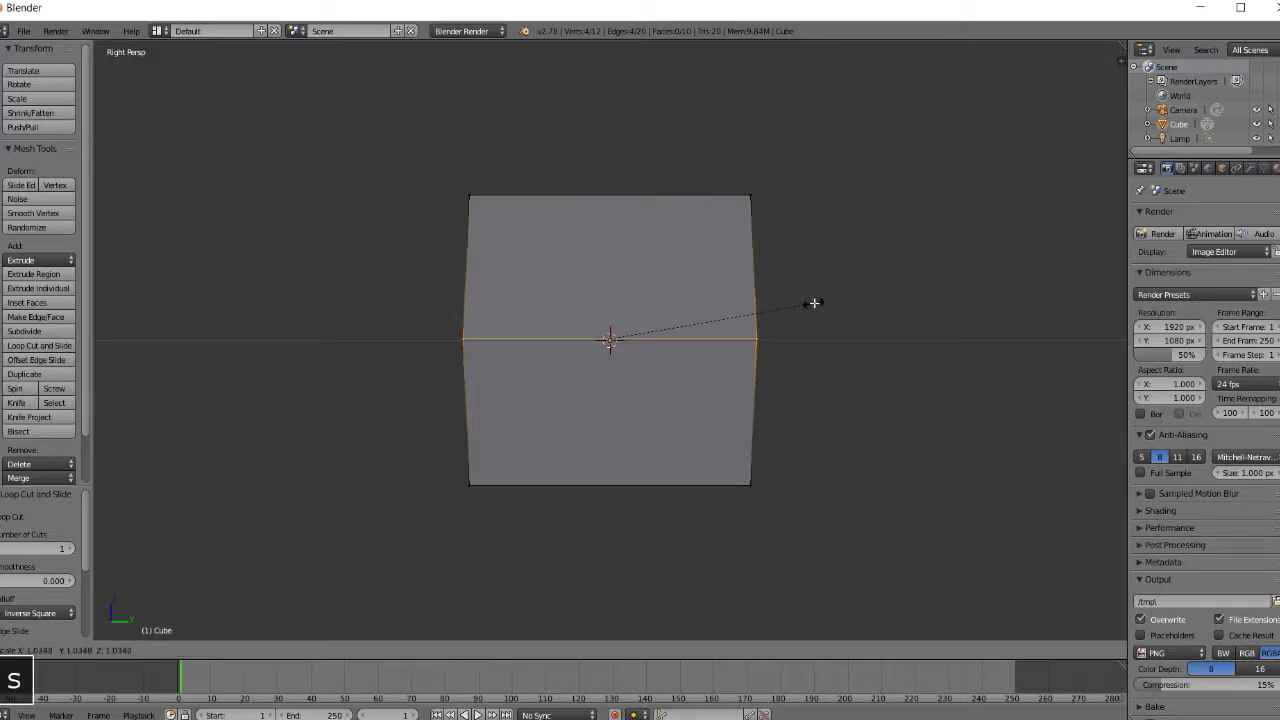
{"action": "left_click", "coordinate": [821, 299]}
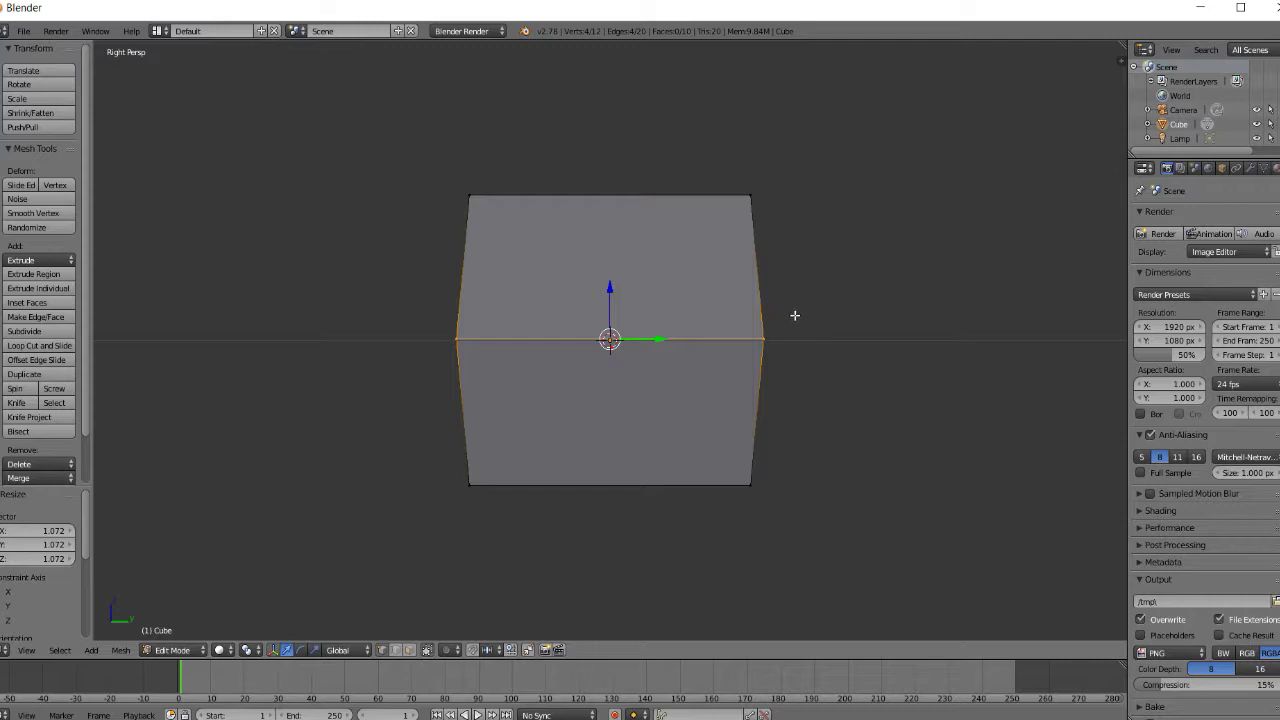
Select the whole mesh and scale it along the X axis to about 0.22 so it forms a thin slab.
{"action": "key", "text": "KP_8"}
{"action": "key", "text": "KP_8"}
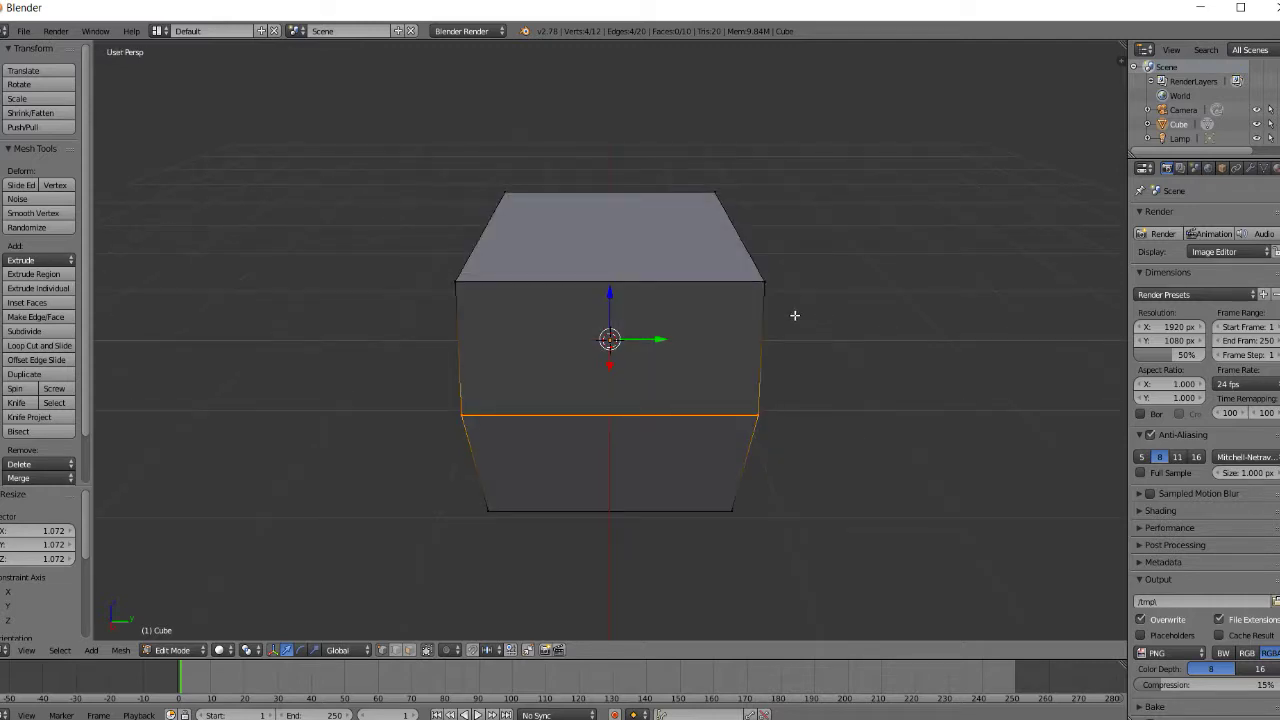
{"action": "key", "text": "KP_8"}
{"action": "key", "text": "KP_6"}
{"action": "key", "text": "KP_6"}
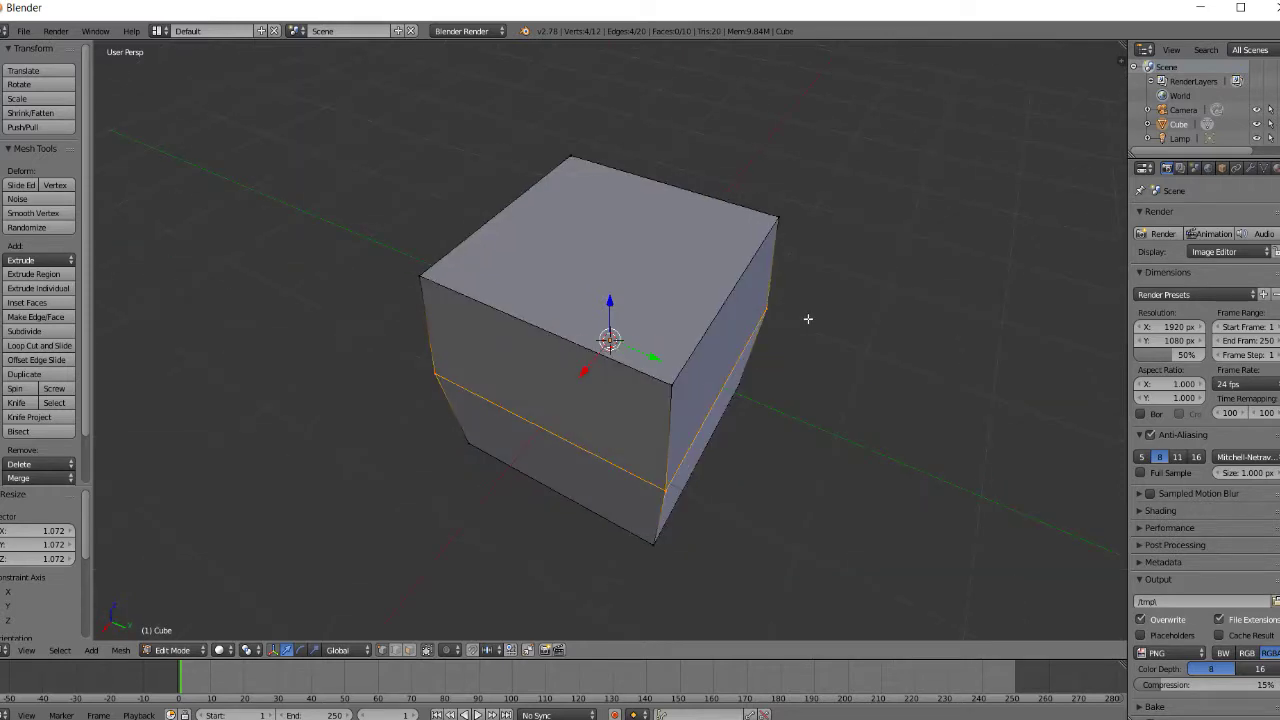
{"action": "key", "text": "KP_6"}
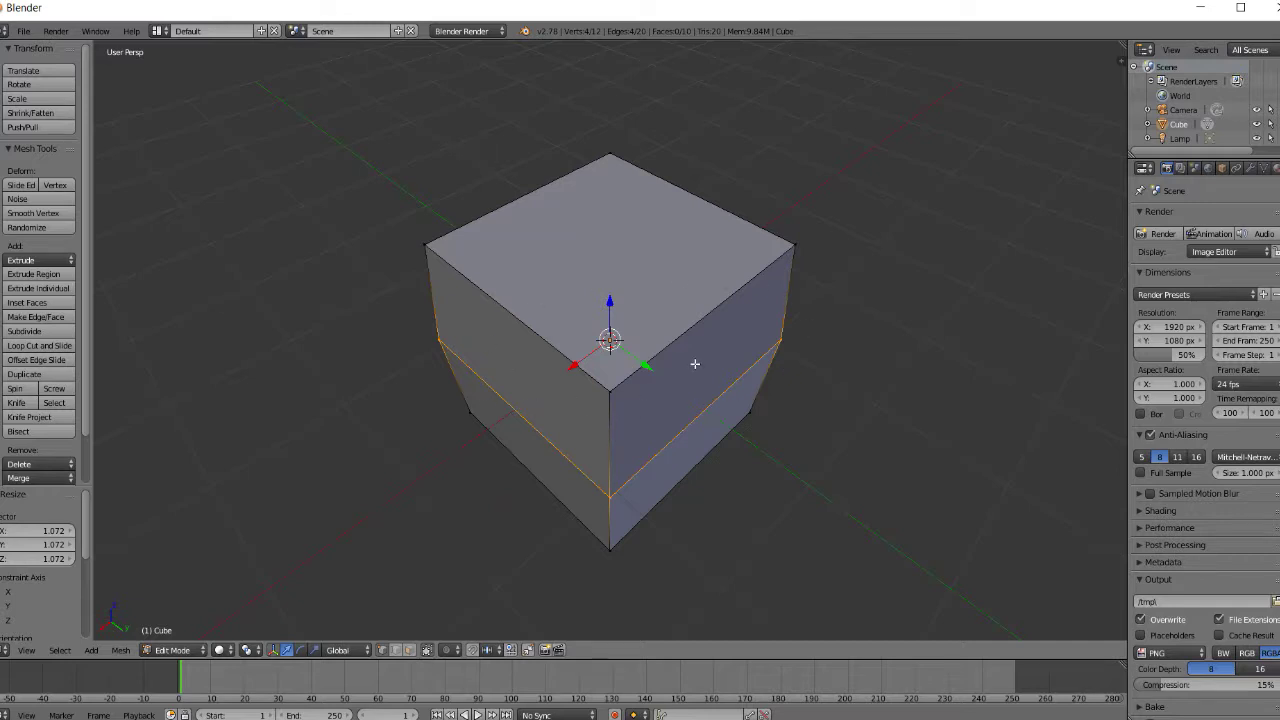
{"action": "key", "text": "a"}
{"action": "key", "text": "a"}
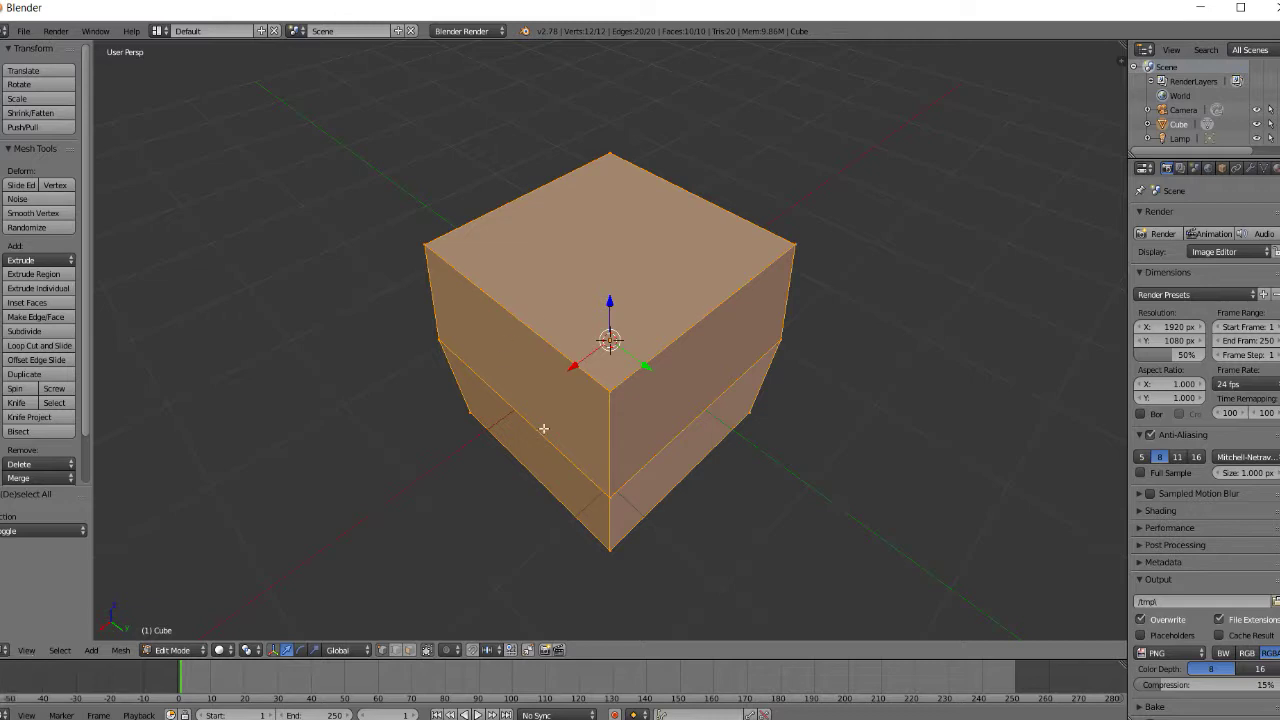
{"action": "left_click", "coordinate": [315, 651]}
{"action": "left_click_drag", "start_coordinate": [572, 367], "coordinate": [608, 346]}
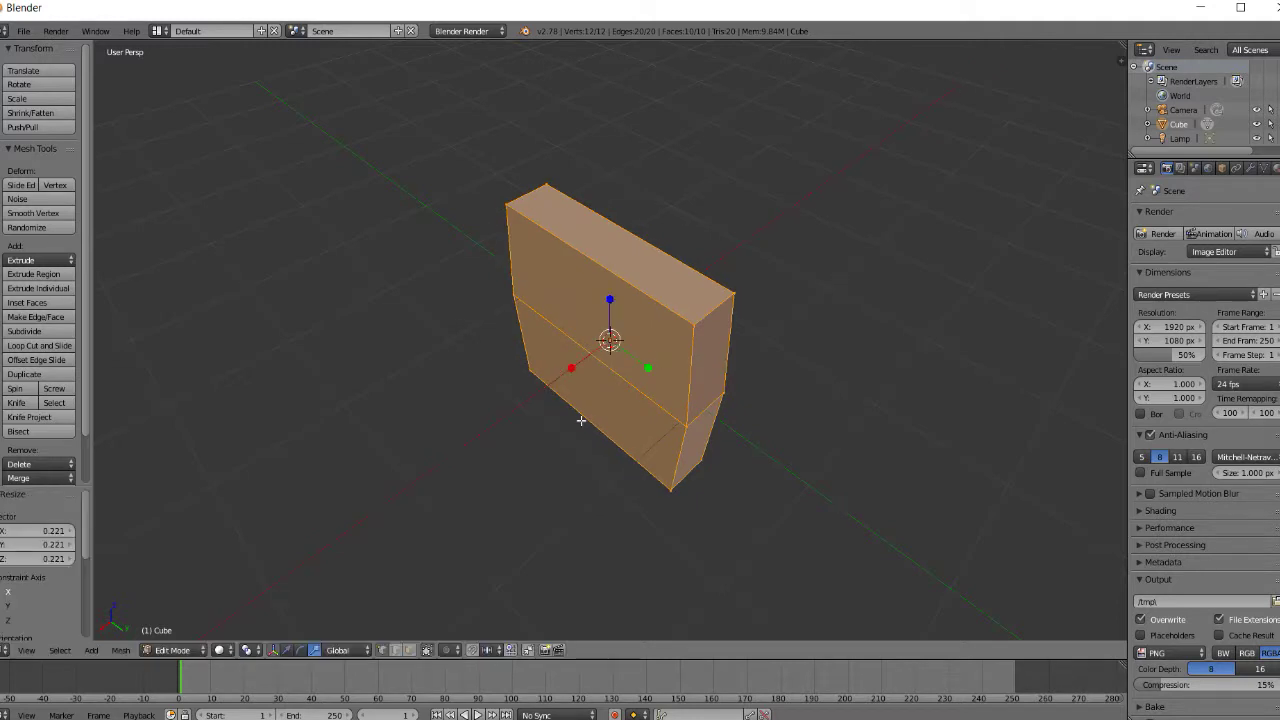
In face select mode, delete the two large faces, upper and lower, on the slab's positive X side.
{"action": "key", "text": "a"}
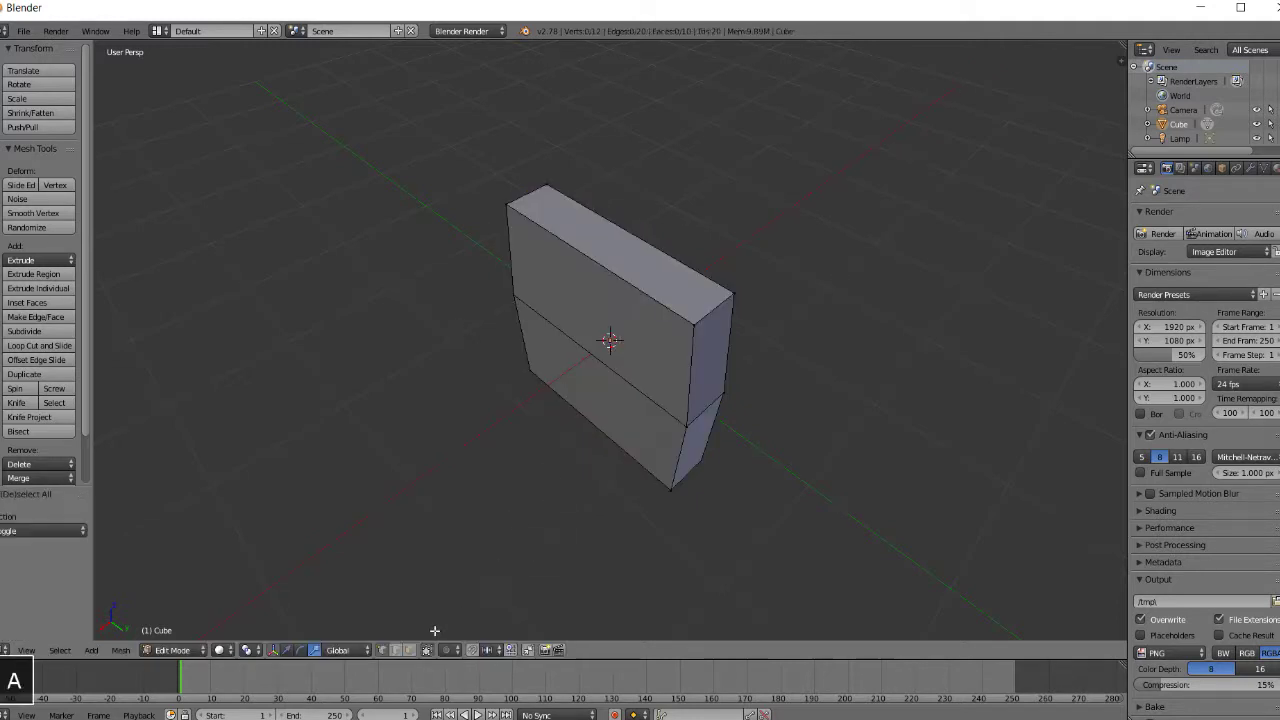
{"action": "left_click", "coordinate": [409, 651]}
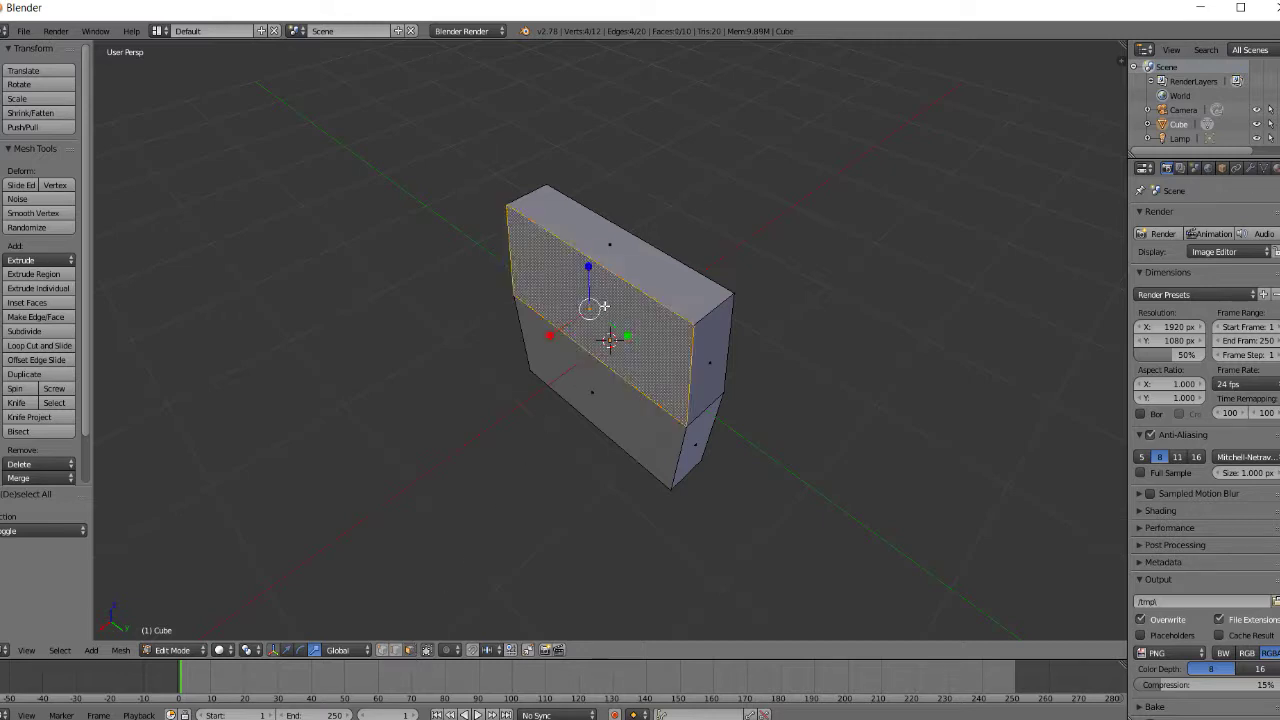
{"action": "right_click", "coordinate": [601, 309]}
{"action": "right_click", "coordinate": [613, 383], "text": "shift"}
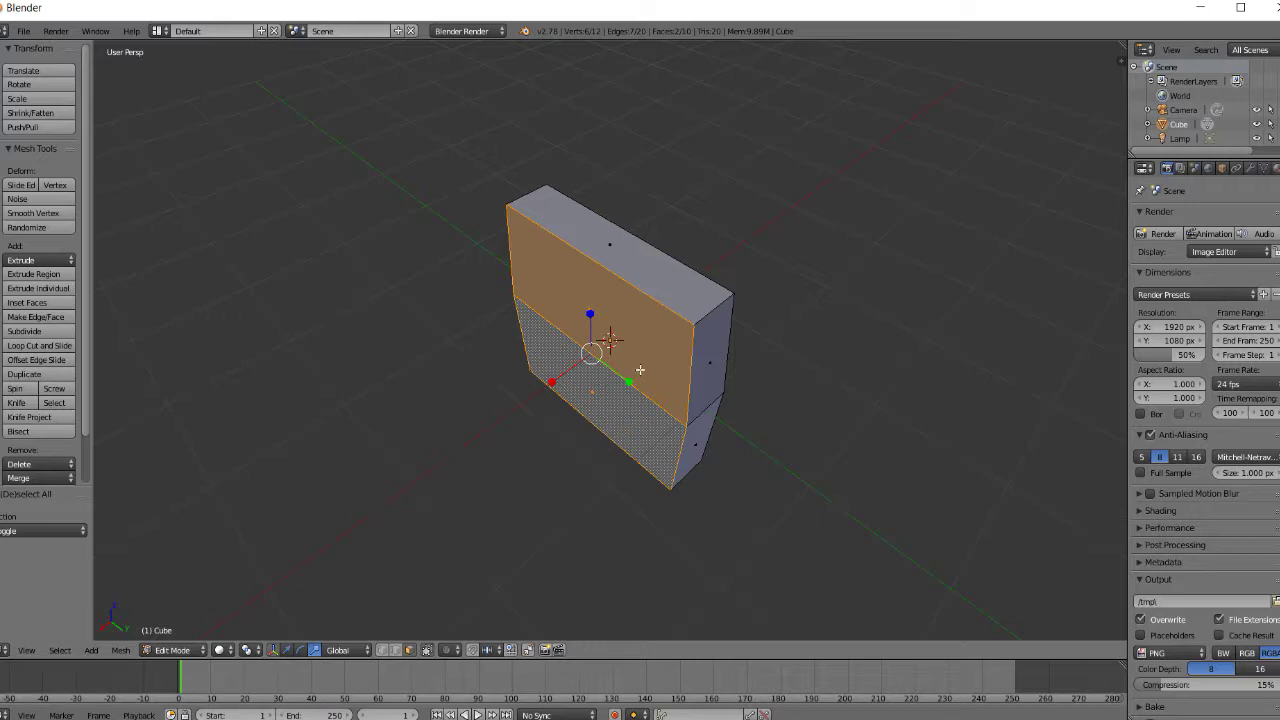
{"action": "key", "text": "x"}
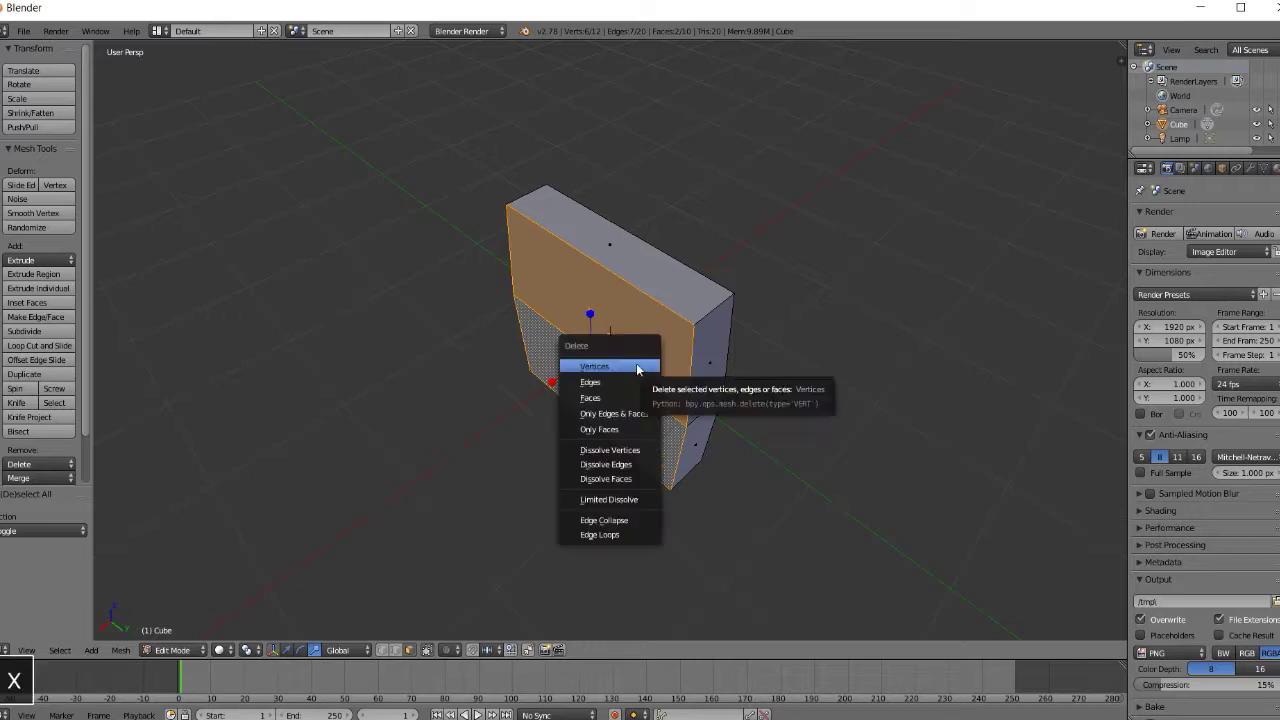
{"action": "left_click", "coordinate": [599, 400]}
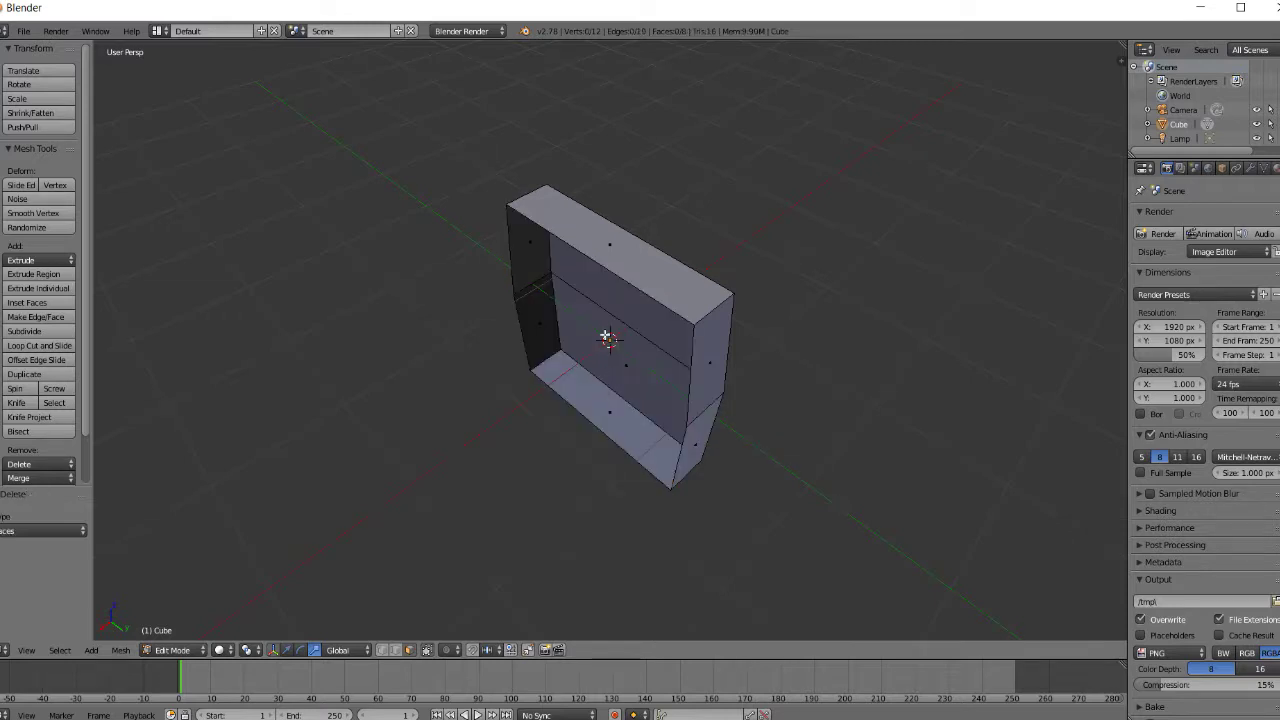
Delete the two large faces on the slab's opposite, negative X side to leave an open frame.
{"action": "key", "text": "KP_6"}
{"action": "key", "text": "KP_6"}
{"action": "key", "text": "KP_6"}
{"action": "key", "text": "KP_6"}
{"action": "key", "text": "KP_6"}
{"action": "key", "text": "KP_6"}
{"action": "right_click", "coordinate": [646, 305]}
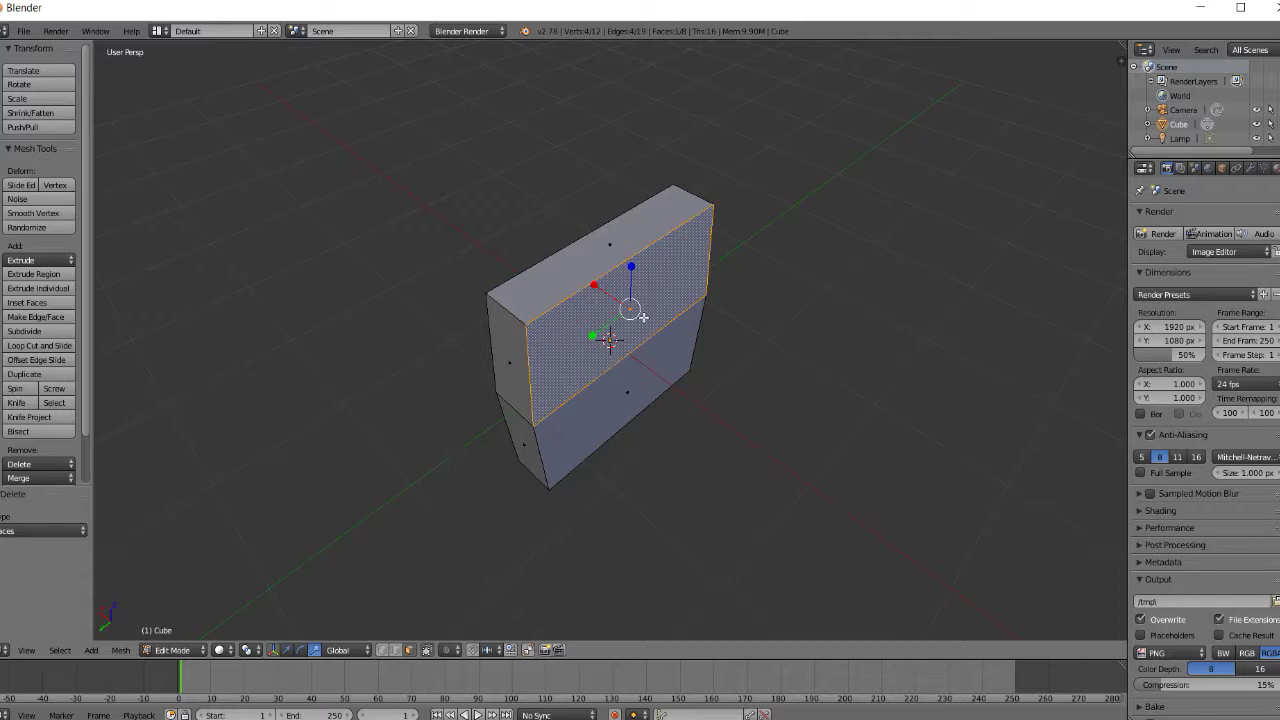
{"action": "right_click", "coordinate": [632, 373], "text": "shift"}
{"action": "key", "text": "x"}
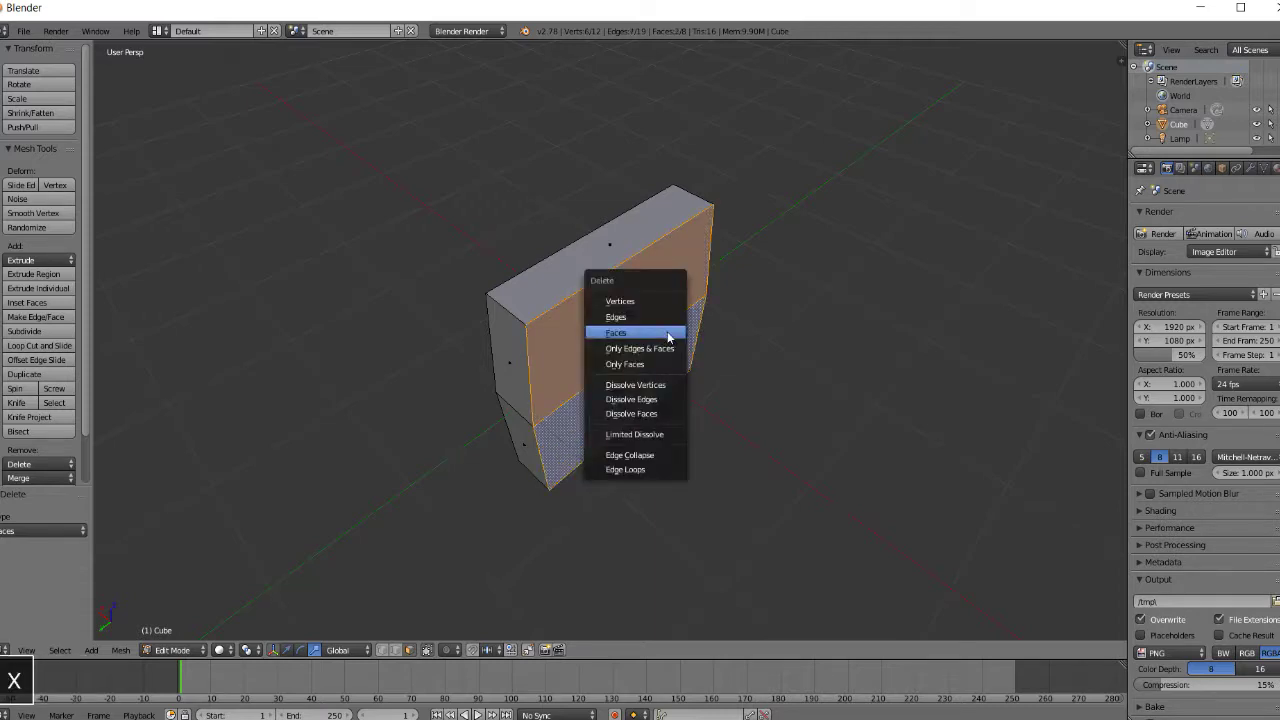
{"action": "left_click", "coordinate": [667, 333]}
Return to Object Mode and add a Solidify modifier to the open frame.
{"action": "key", "text": "KP_4"}
{"action": "key", "text": "KP_4"}
{"action": "key", "text": "KP_4"}
{"action": "key", "text": "KP_4"}
{"action": "key", "text": "KP_4"}
{"action": "key", "text": "KP_4"}
{"action": "key", "text": "KP_4"}
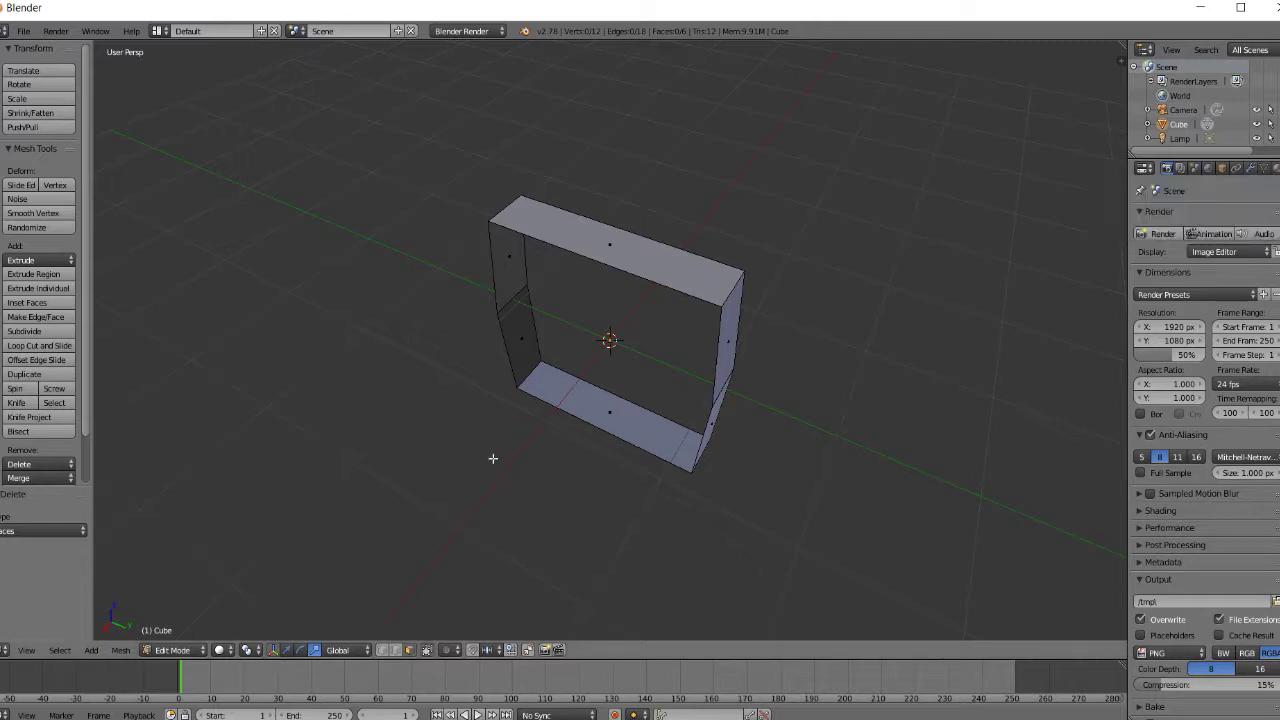
{"action": "left_click", "coordinate": [178, 650]}
{"action": "left_click", "coordinate": [181, 634]}
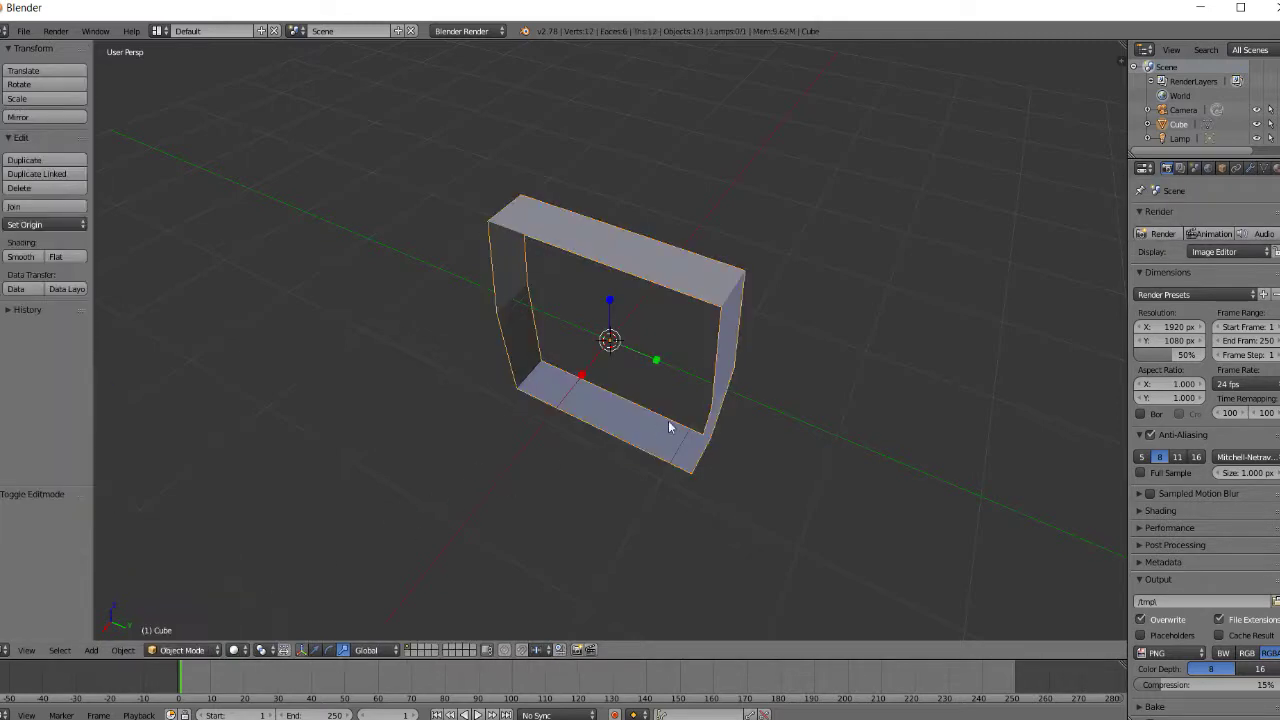
{"action": "left_click", "coordinate": [1251, 170]}
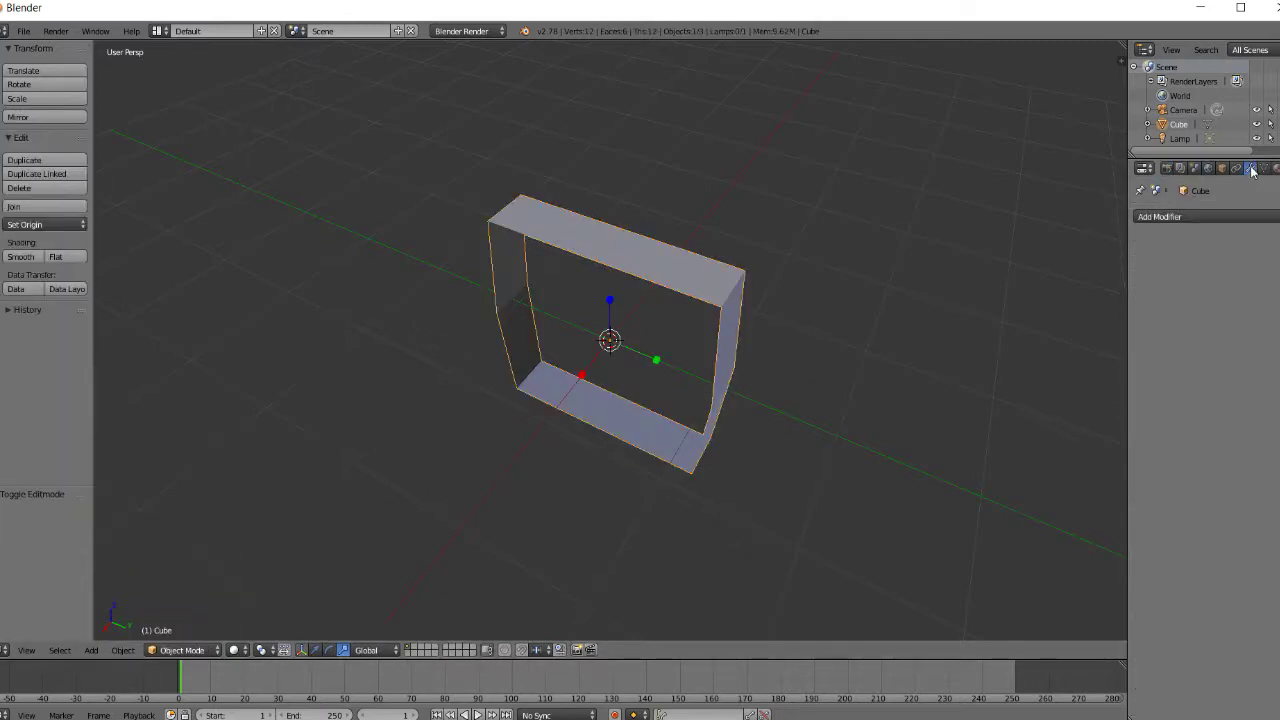
{"action": "left_click", "coordinate": [1167, 215]}
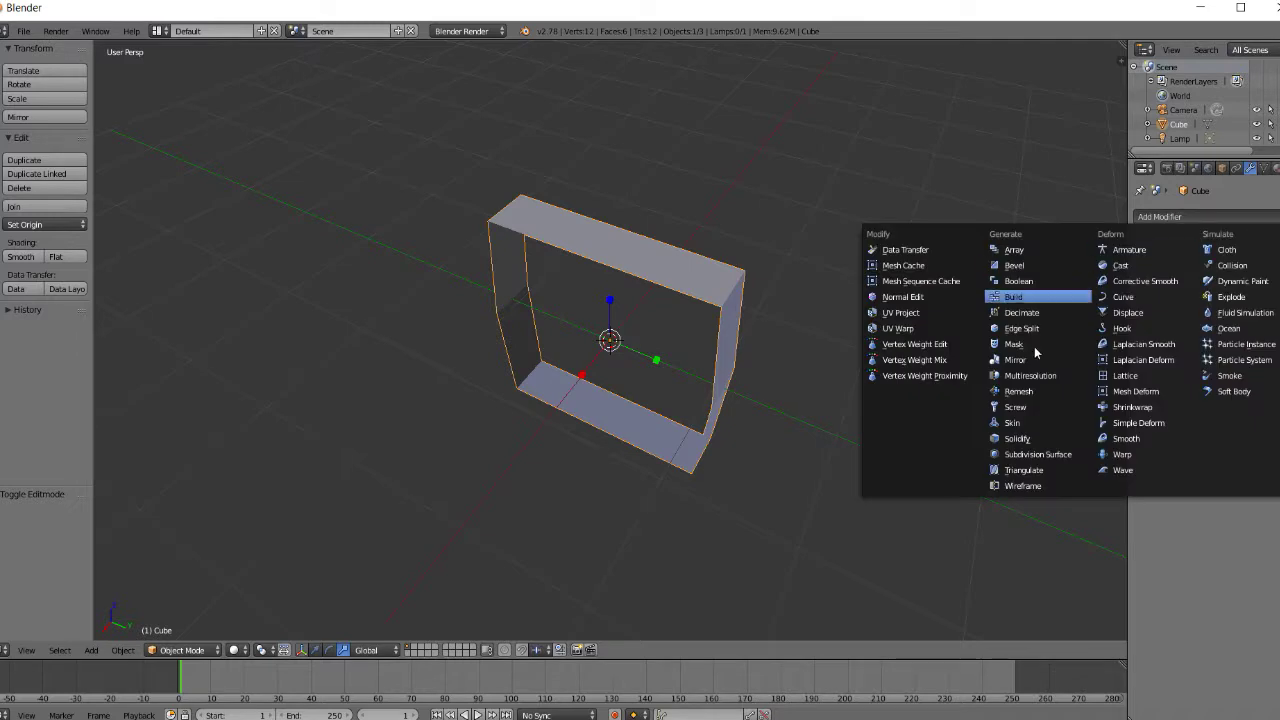
{"action": "left_click", "coordinate": [1036, 438]}
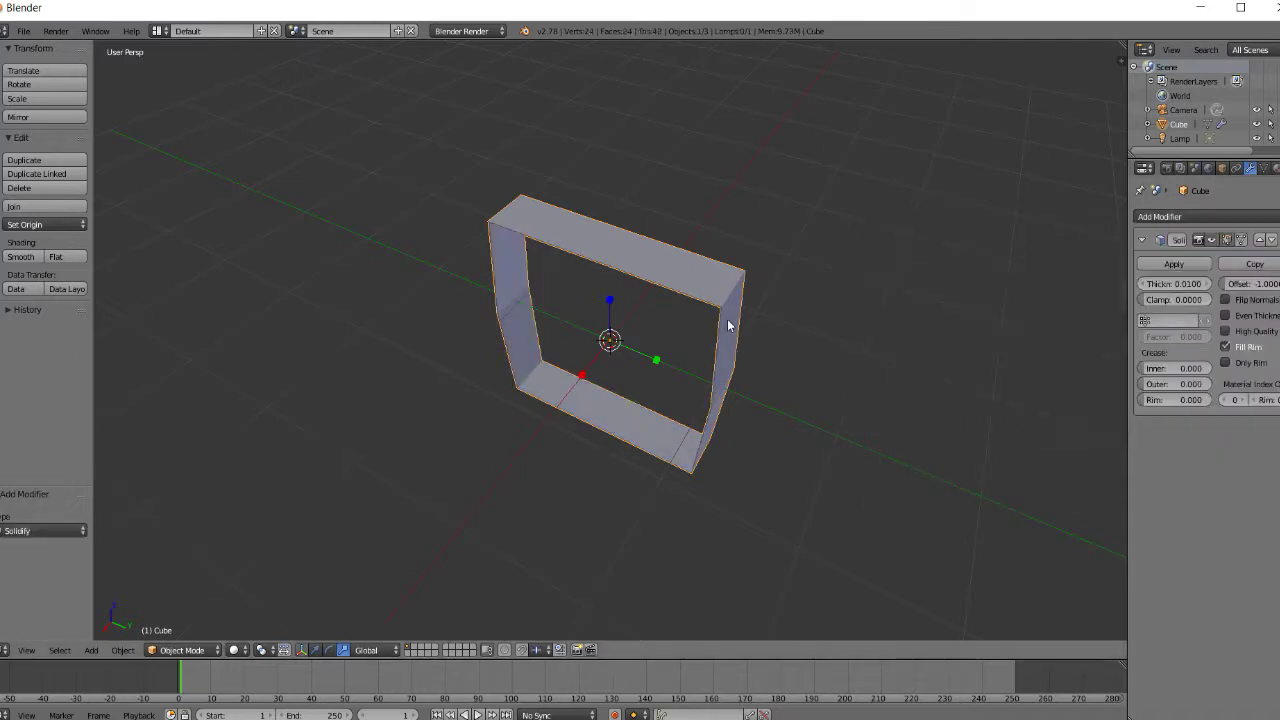
Set the Solidify modifier's thickness to 0.5.
{"action": "scroll", "coordinate": [729, 311], "scroll_direction": "up", "scroll_amount": 2}
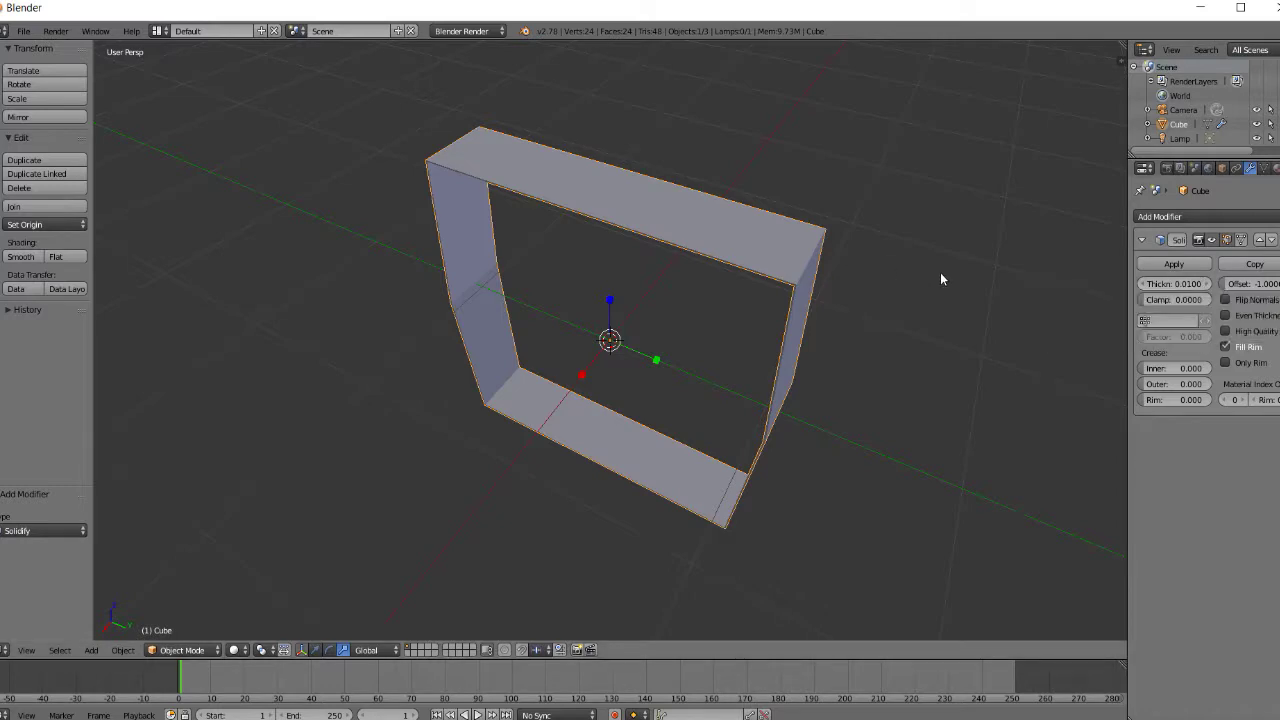
{"action": "left_click", "coordinate": [1198, 285]}
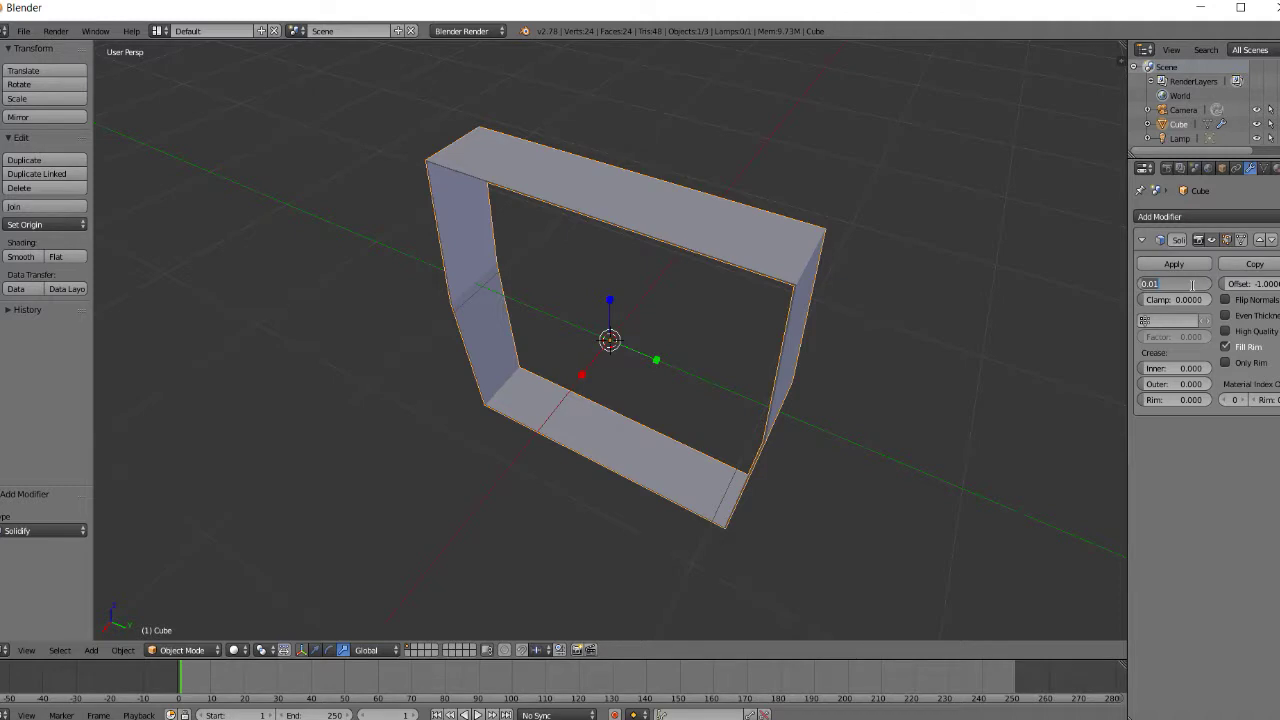
{"action": "type", "text": "0.5"}
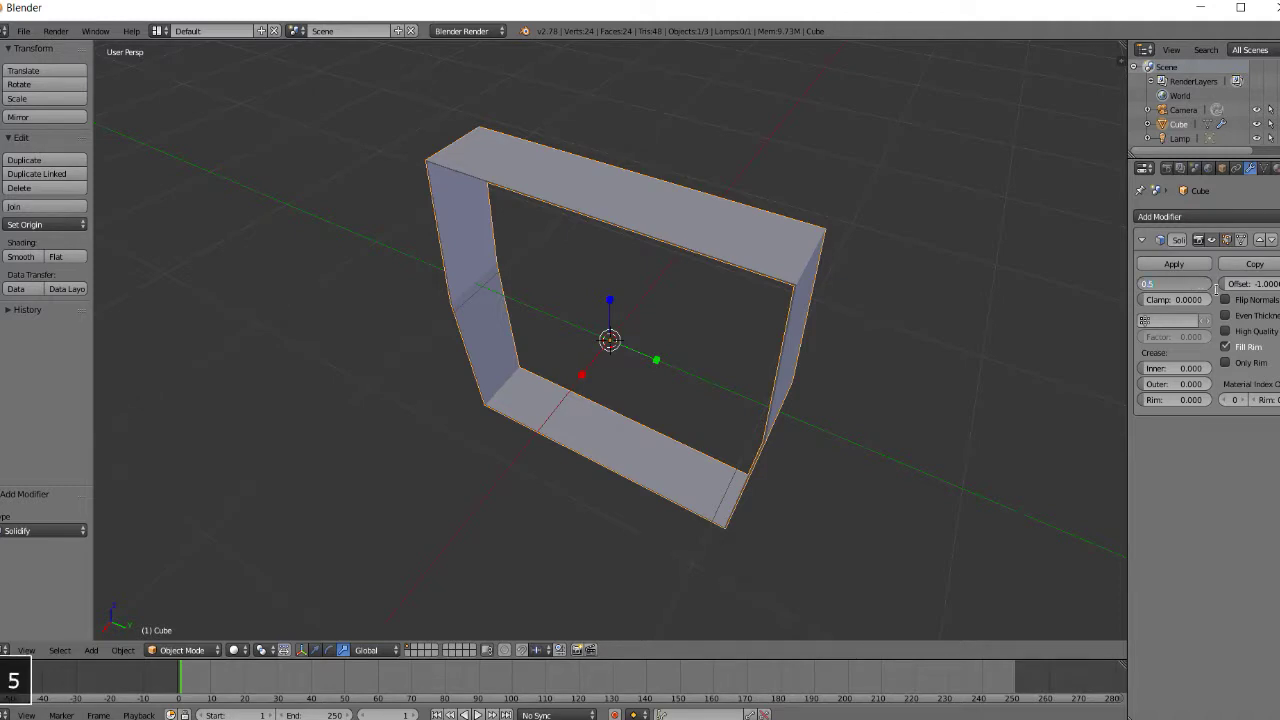
{"action": "key", "text": "Return"}
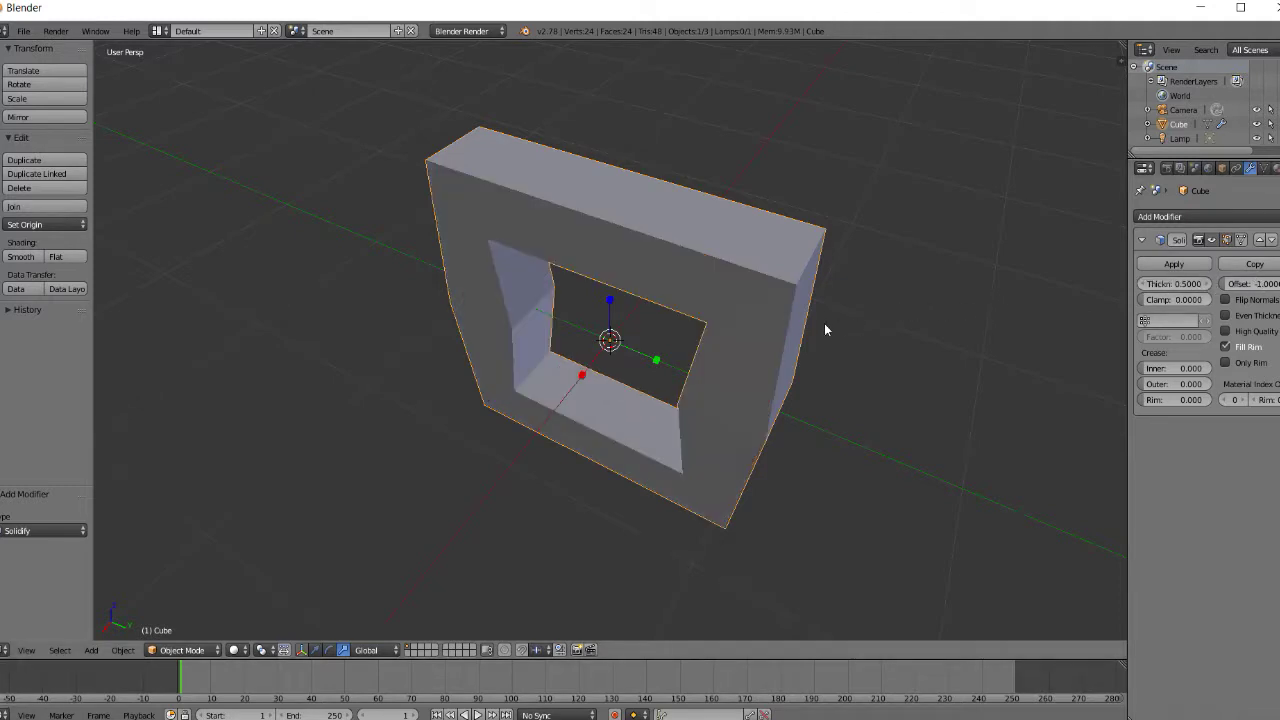
Examine the thickened frame from several angles around its front opening.
{"action": "key", "text": "KP_6"}
{"action": "key", "text": "KP_6"}
{"action": "key", "text": "KP_6"}
{"action": "key", "text": "KP_4"}
{"action": "key", "text": "KP_4"}
{"action": "key", "text": "KP_4"}
{"action": "key", "text": "KP_4"}
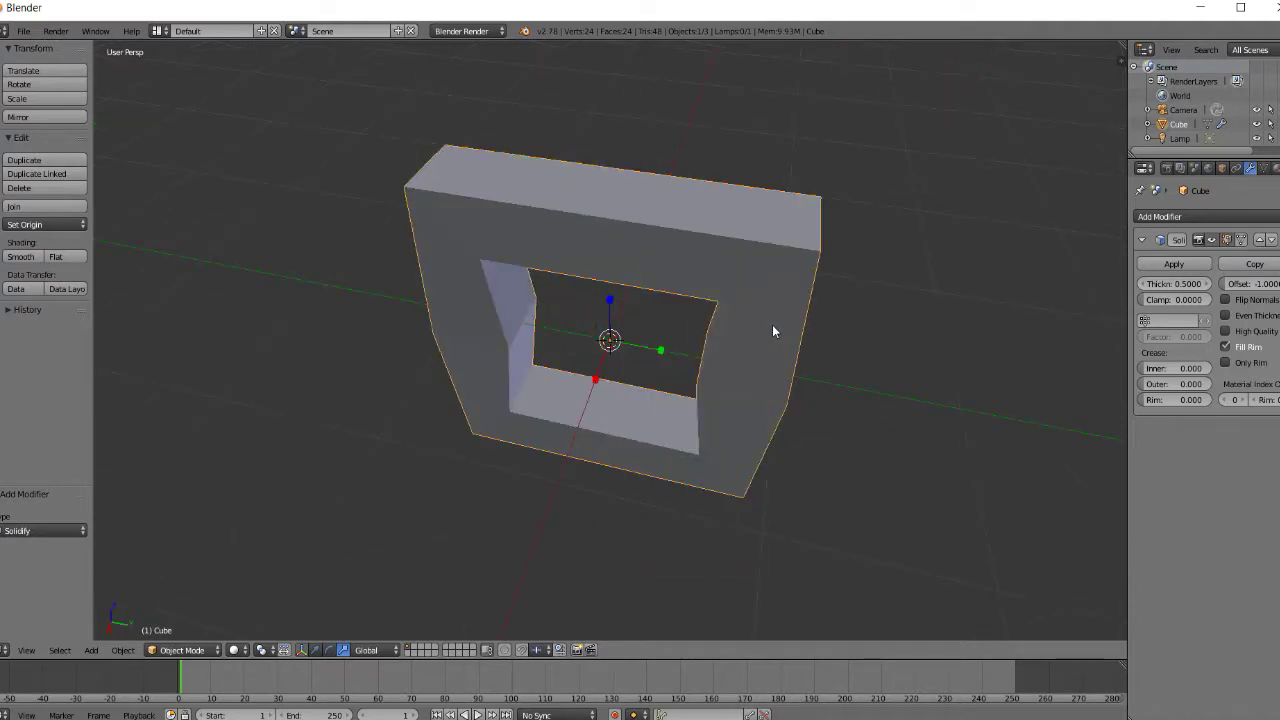
{"action": "key", "text": "KP_8"}
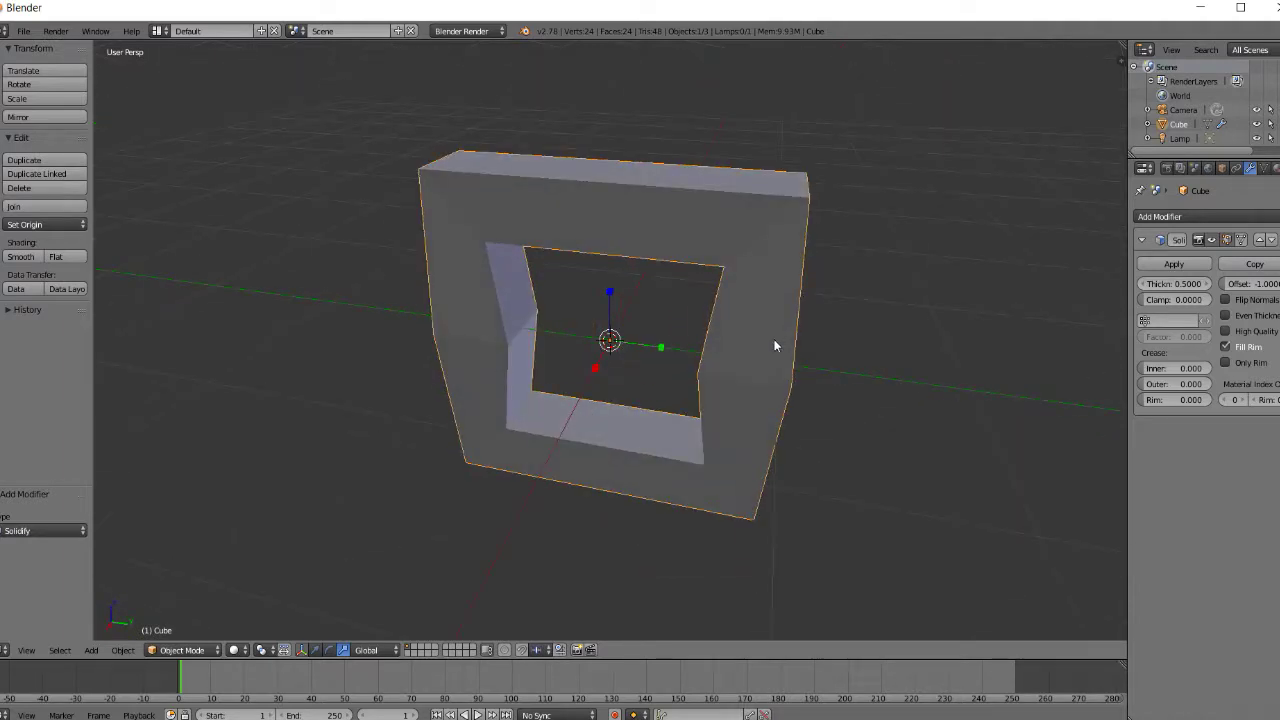
{"action": "key", "text": "KP_4"}
{"action": "key", "text": "KP_4"}
{"action": "key", "text": "KP_6"}
{"action": "key", "text": "KP_6"}
{"action": "key", "text": "KP_6"}
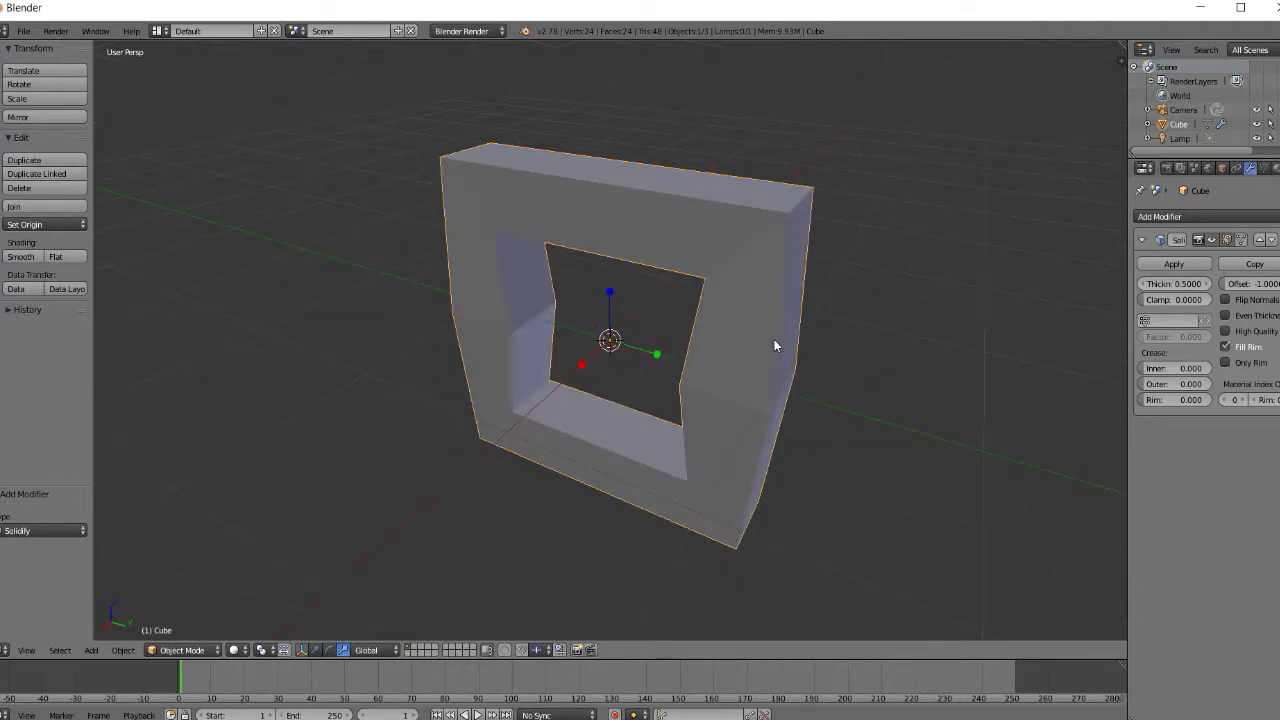
Apply the Solidify modifier and add a Subdivision Surface modifier to the frame.
{"action": "left_click", "coordinate": [1175, 264]}
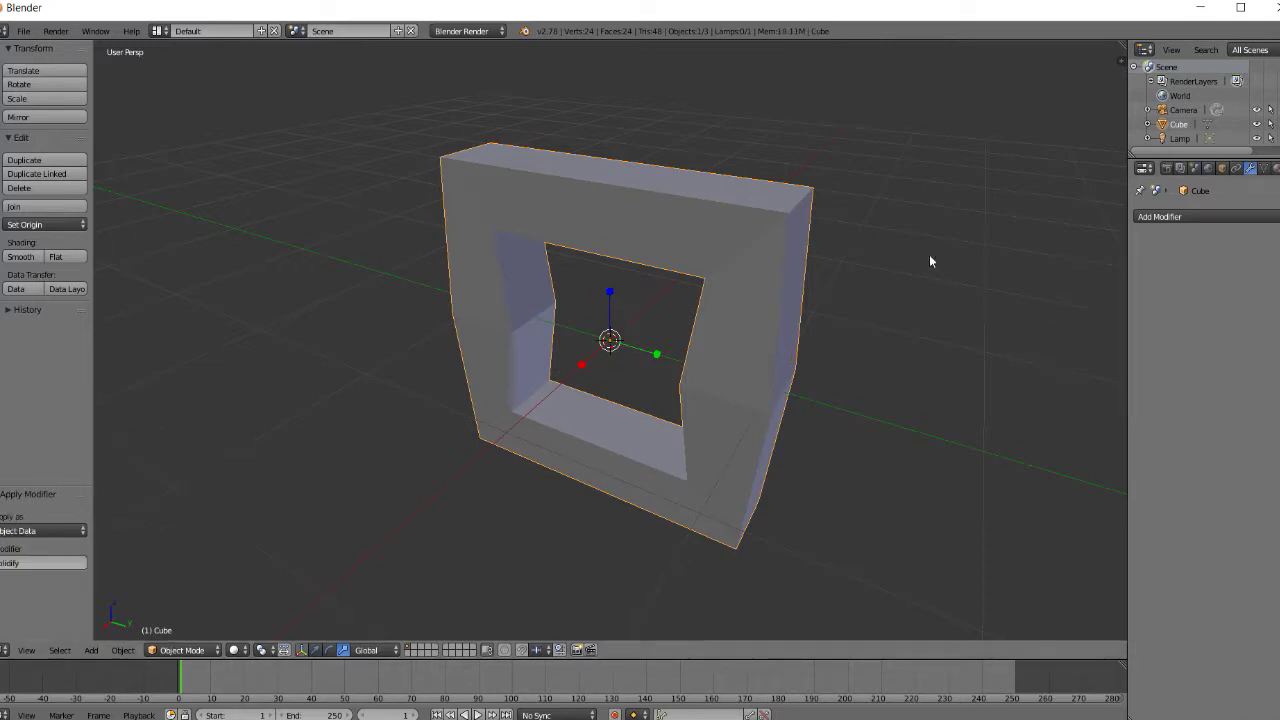
{"action": "left_click", "coordinate": [1173, 216]}
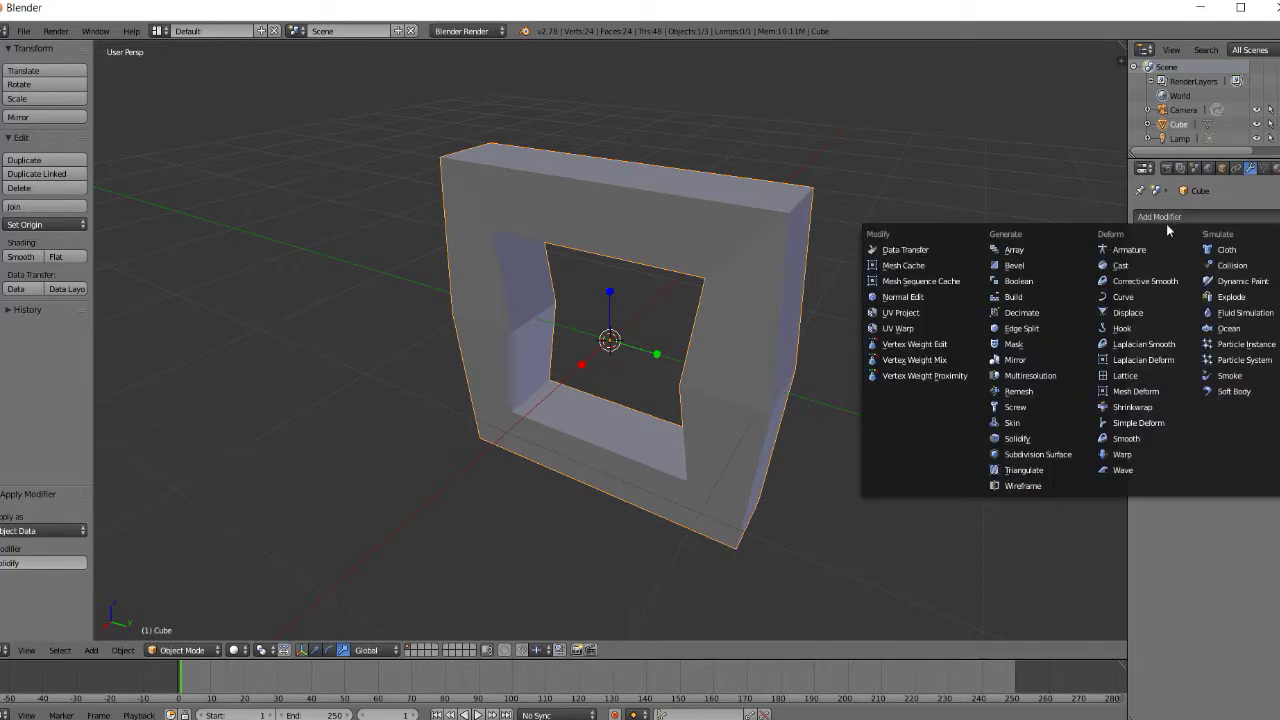
{"action": "left_click", "coordinate": [1066, 456]}
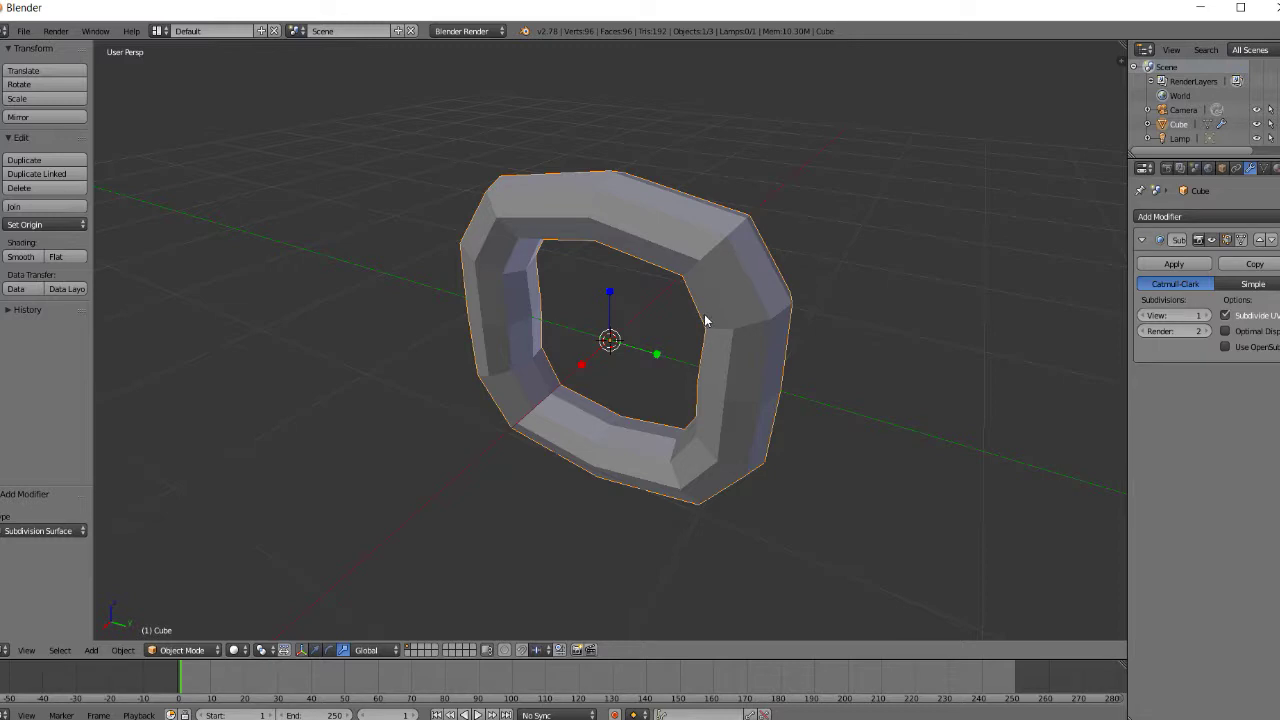
{"action": "middle_click_drag", "start_coordinate": [706, 316], "coordinate": [708, 321]}
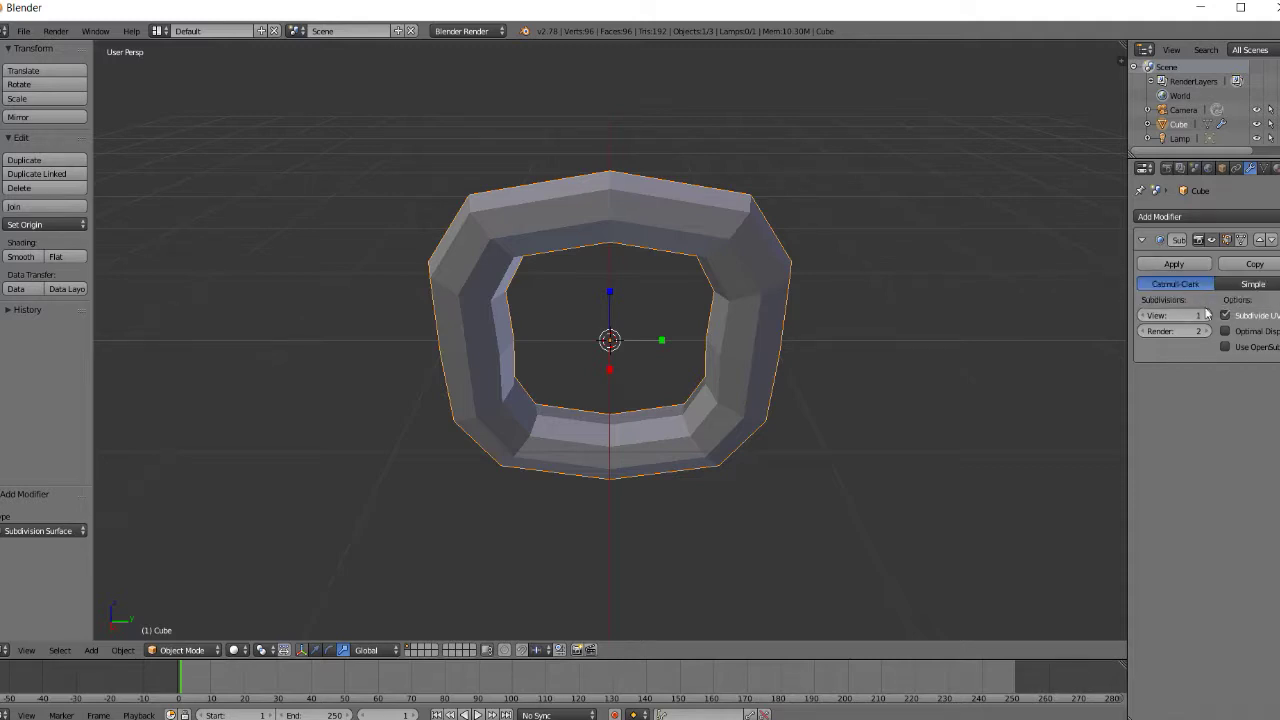
Try a viewport subdivision level of 4 on the Subdivision Surface modifier and return the level to 1.
{"action": "left_click", "coordinate": [1206, 315]}
{"action": "left_click", "coordinate": [1207, 316]}
{"action": "left_click", "coordinate": [1207, 316]}
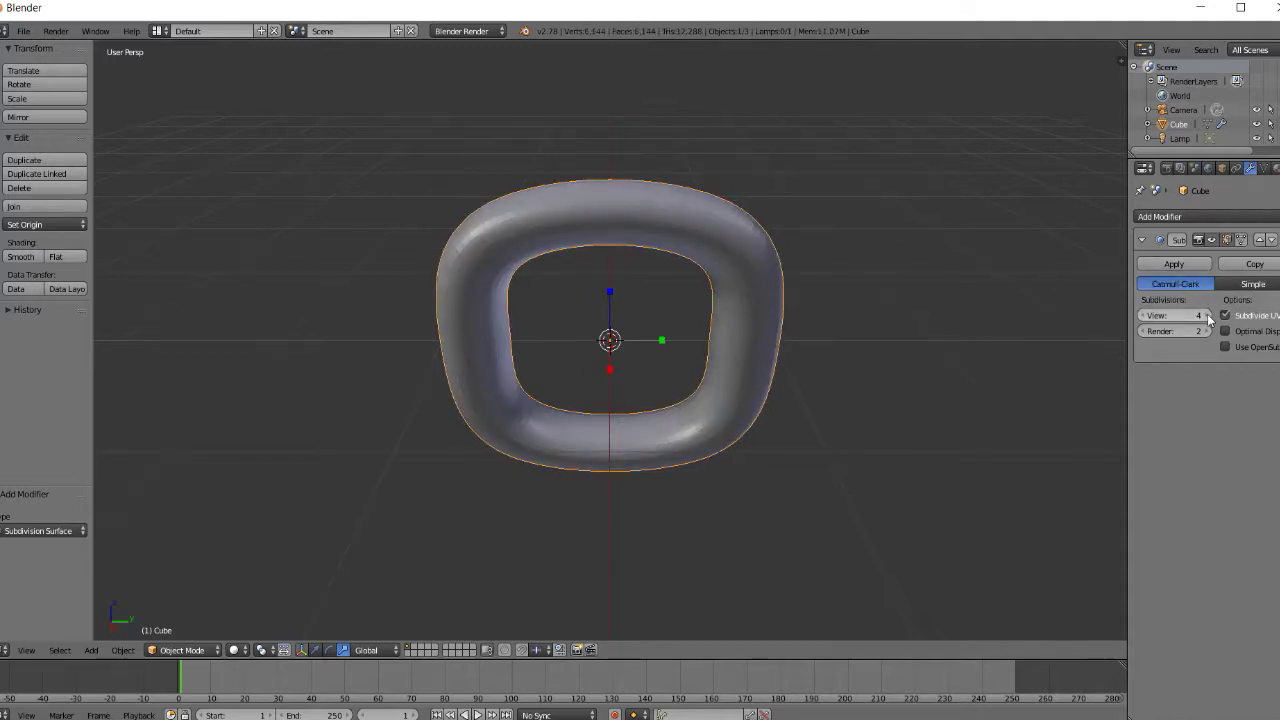
{"action": "left_click", "coordinate": [1145, 317]}
{"action": "left_click", "coordinate": [1145, 317]}
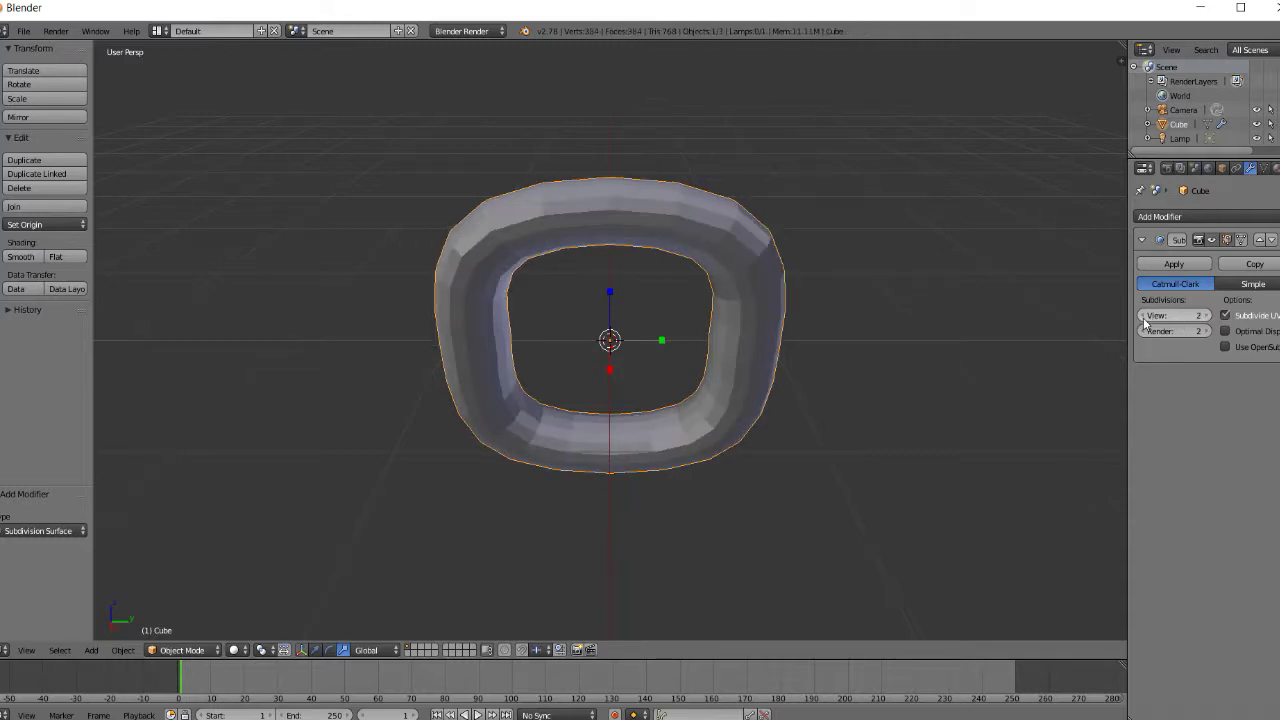
{"action": "left_click", "coordinate": [1145, 317]}
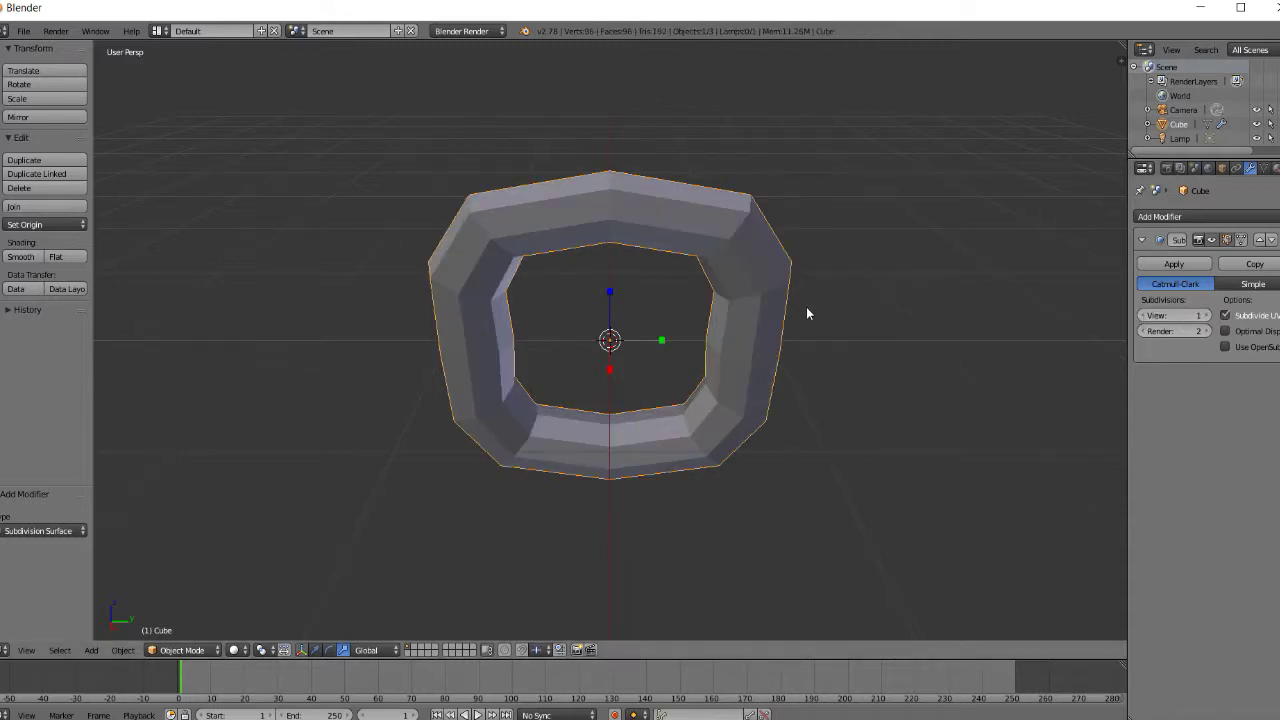
Apply the Subdivision Surface modifier and enter Edit Mode on the rounded link.
{"action": "left_click", "coordinate": [1182, 264]}
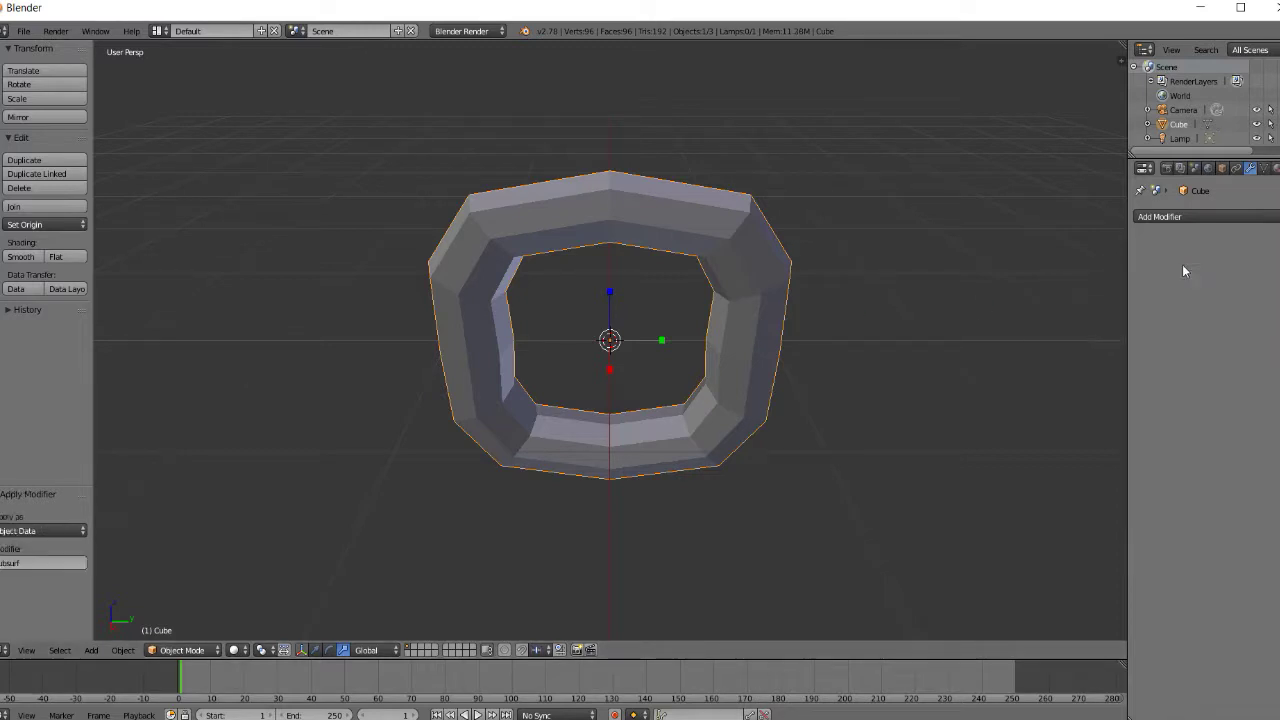
{"action": "scroll", "coordinate": [776, 383], "scroll_direction": "down", "scroll_amount": 1}
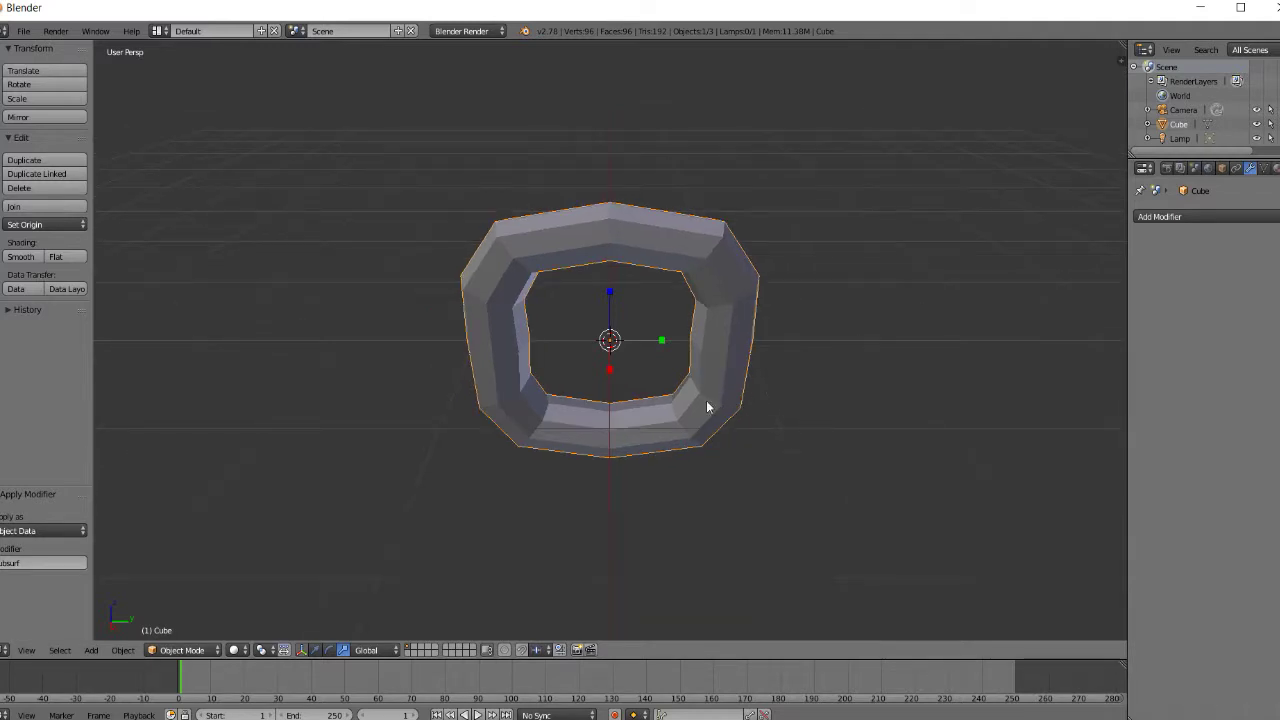
{"action": "left_click", "coordinate": [182, 650]}
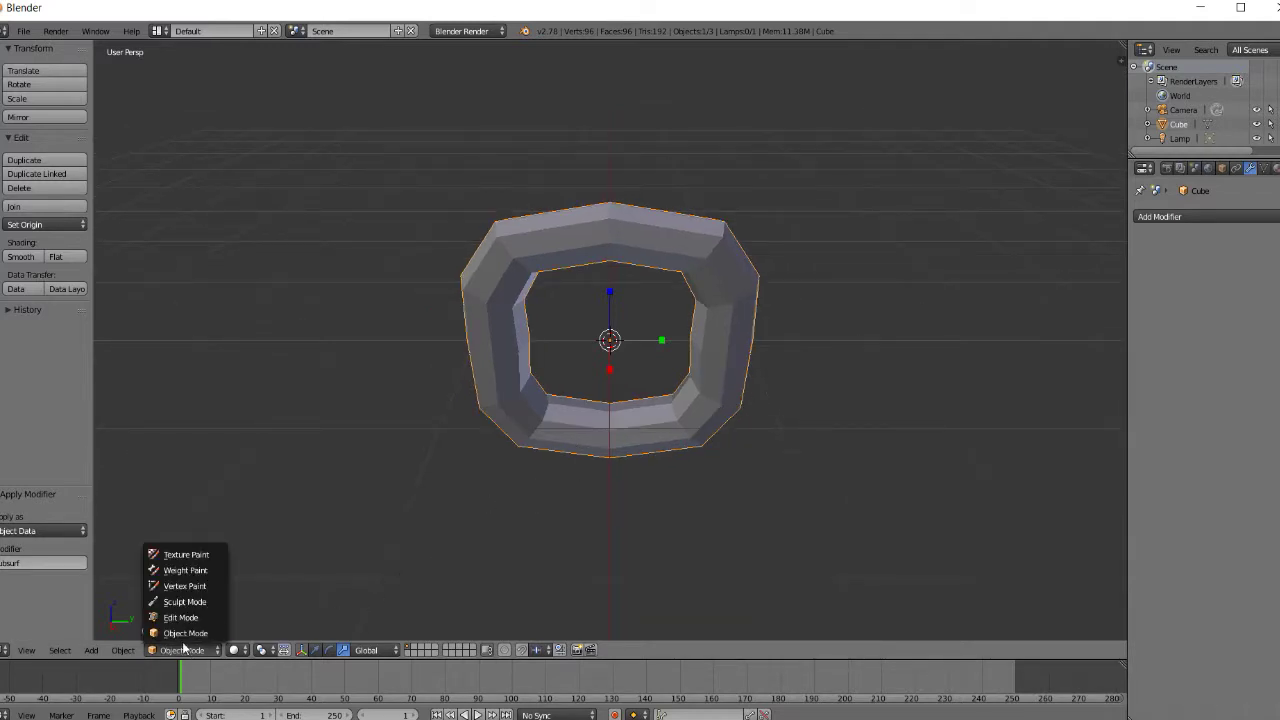
{"action": "left_click", "coordinate": [182, 618]}
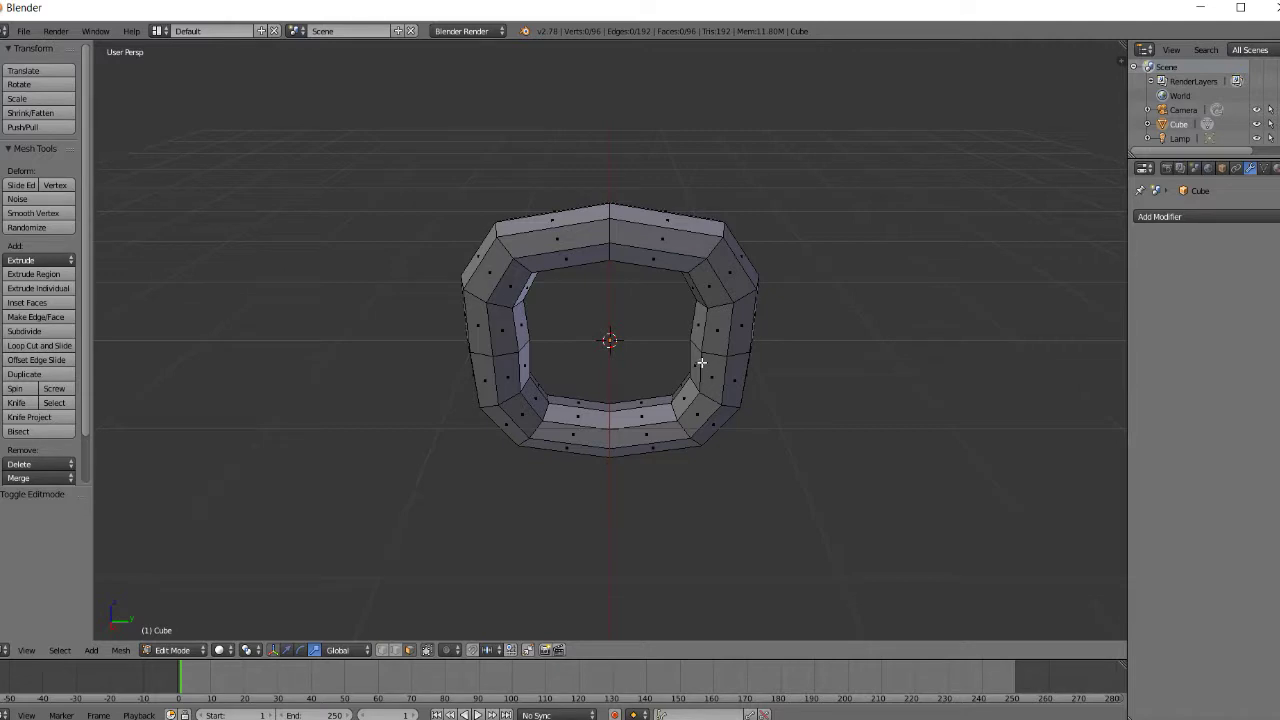
Duplicate the whole link mesh and offset the copy about 1.216 along the global Y axis.
{"action": "key", "text": "a"}
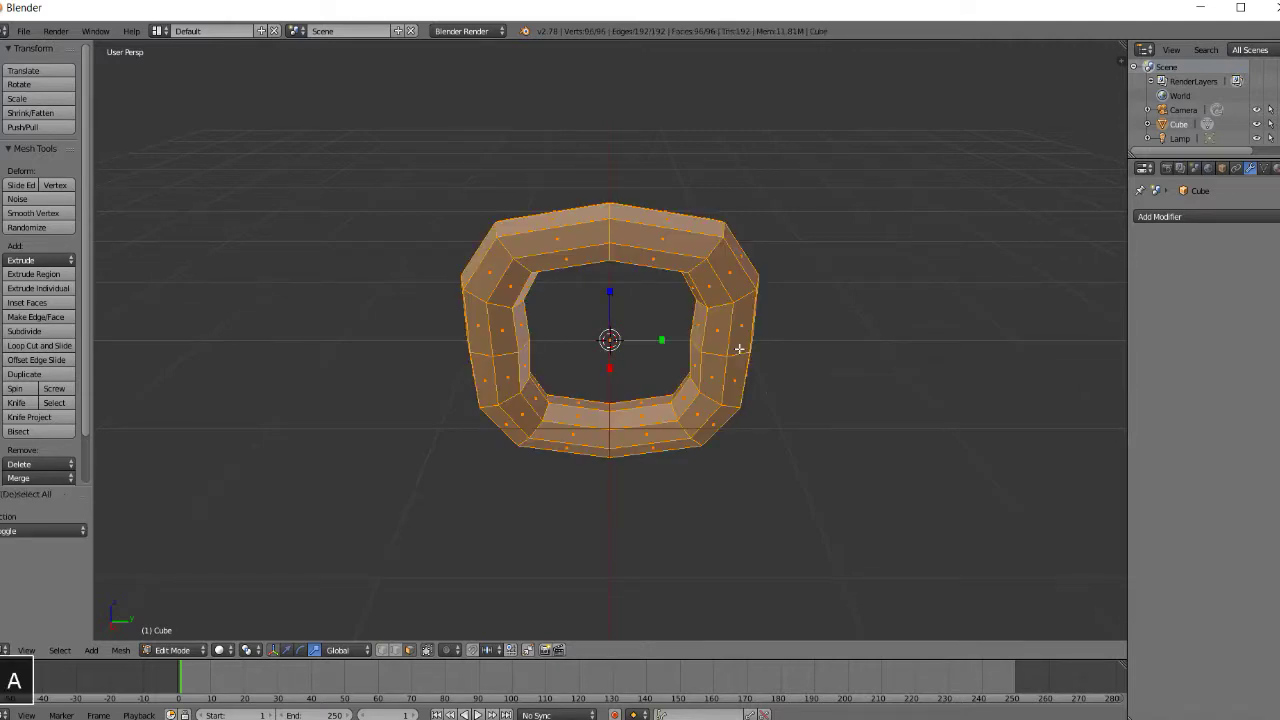
{"action": "key", "text": "a"}
{"action": "key", "text": "a"}
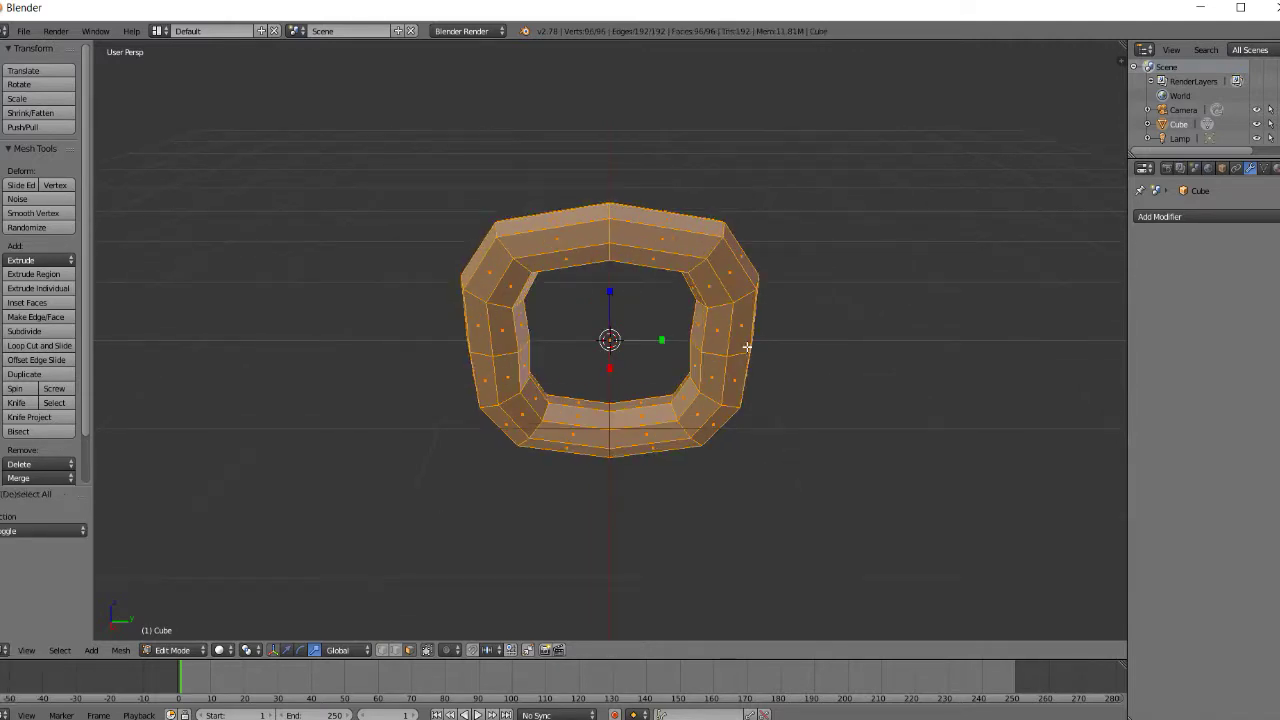
{"action": "left_click", "coordinate": [287, 650]}
{"action": "key", "text": "shift+d"}
{"action": "key", "text": "y"}
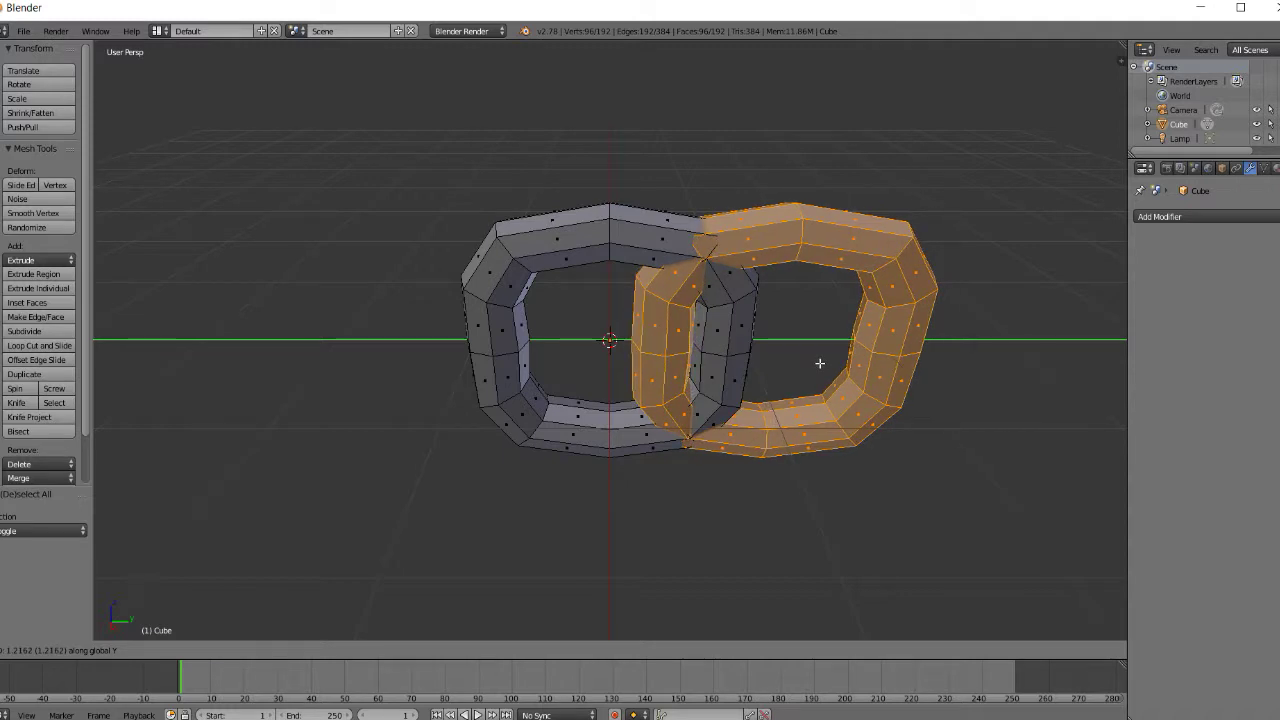
{"action": "left_click", "coordinate": [820, 363]}
Rotate the duplicated link in the back view and set its rotation angle to exactly 90°.
{"action": "key", "text": "KP_3"}
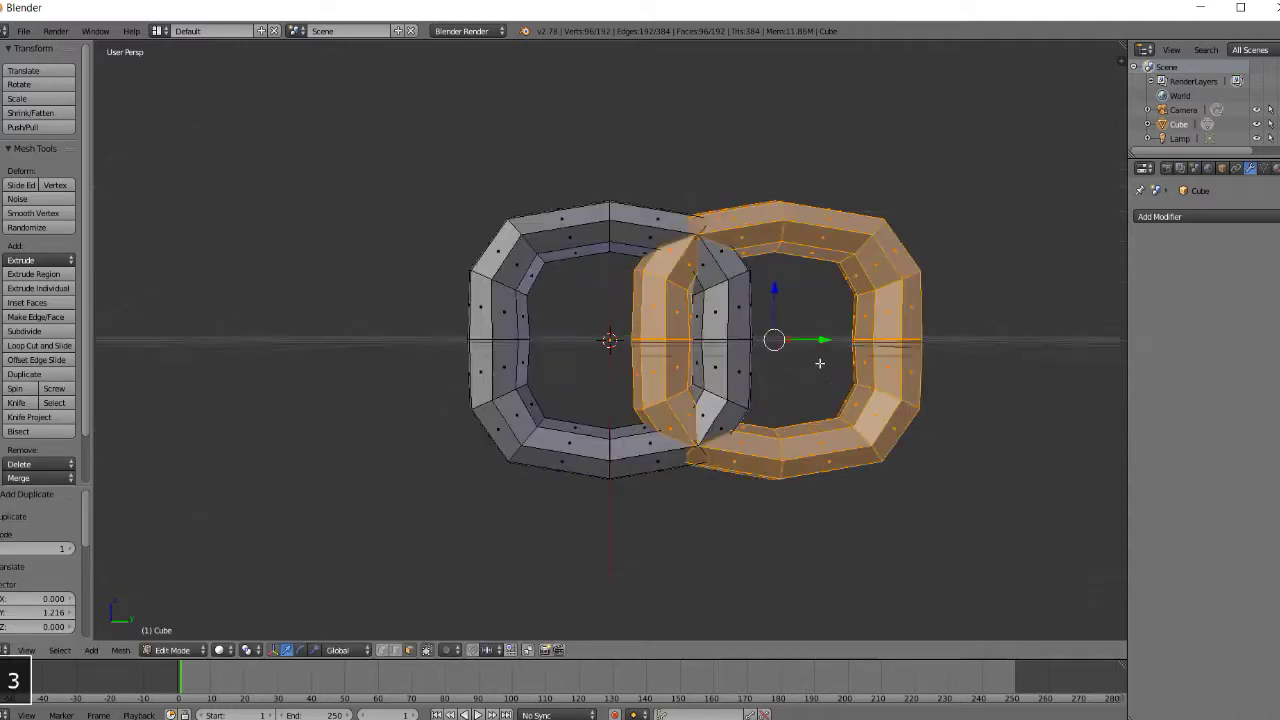
{"action": "key", "text": "KP_1"}
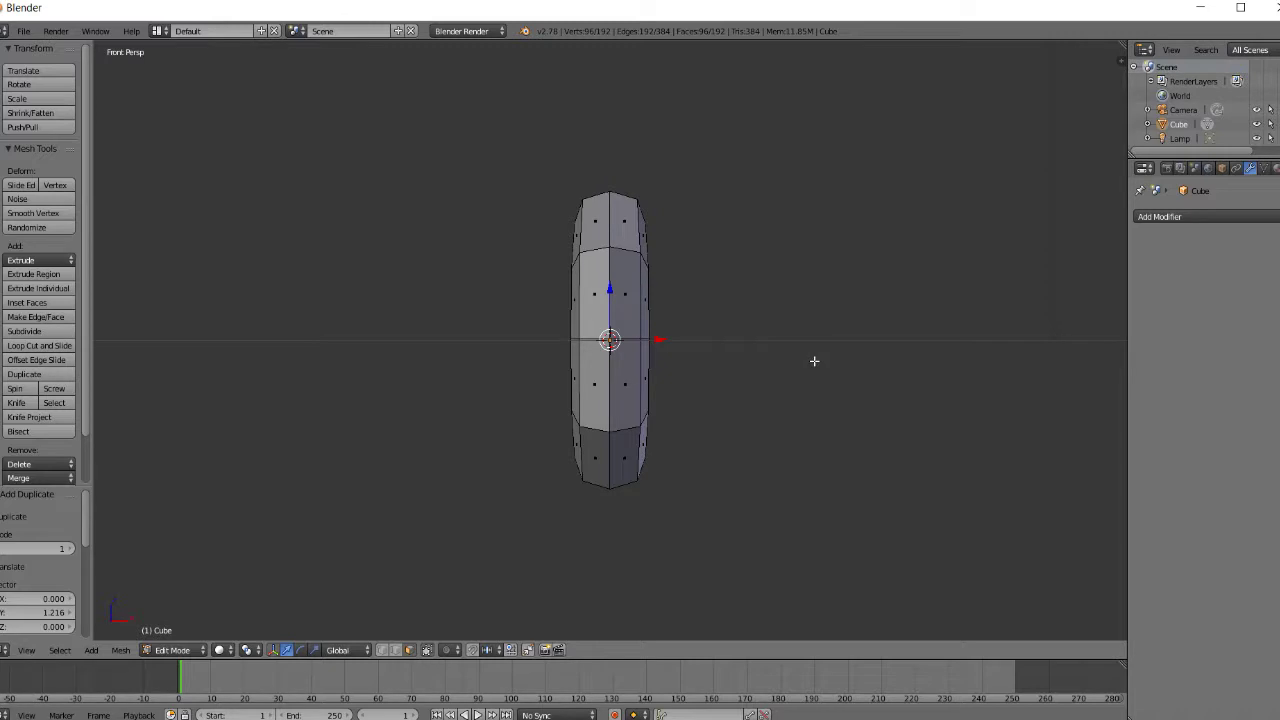
{"action": "key", "text": "ctrl+KP_1"}
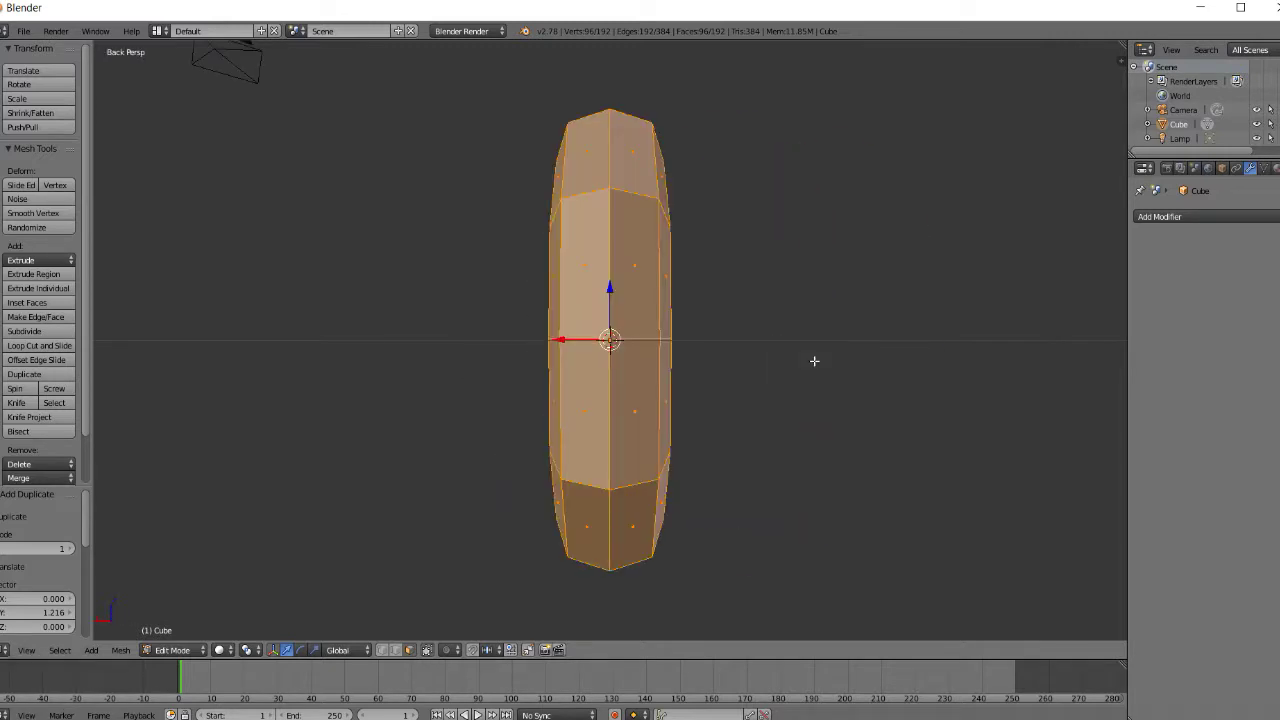
{"action": "scroll", "coordinate": [674, 429], "scroll_direction": "down", "scroll_amount": 3}
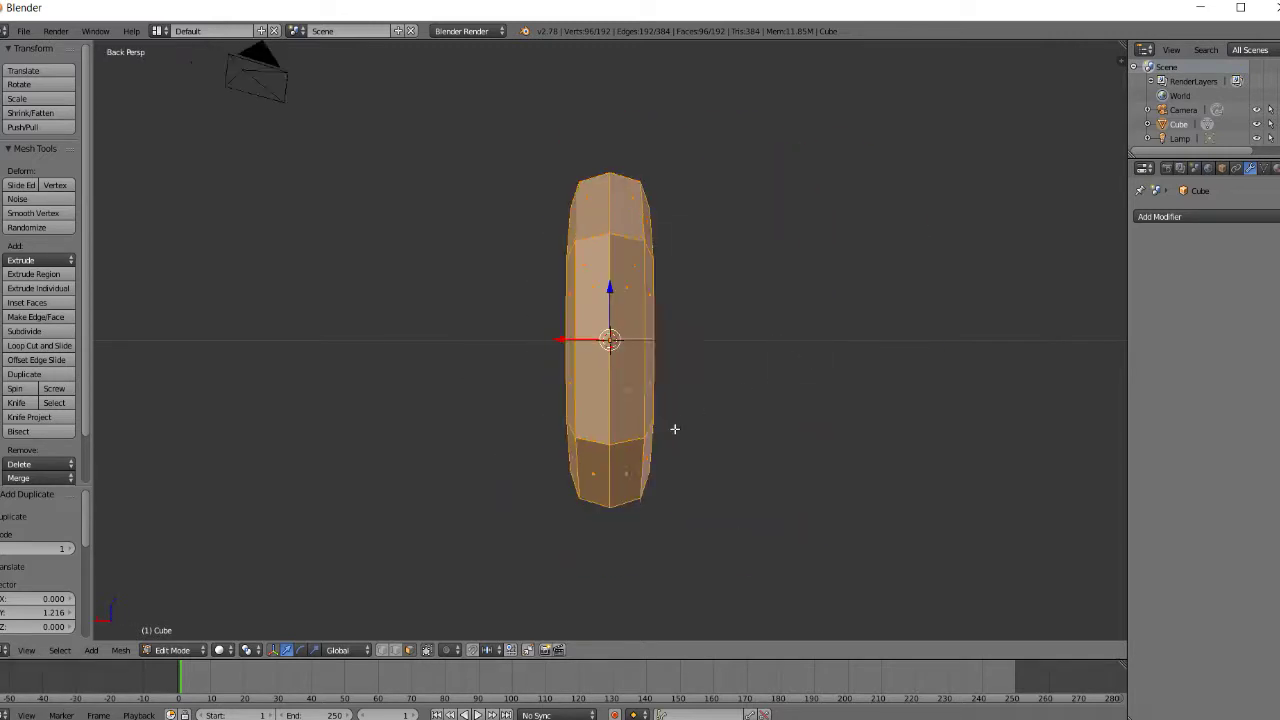
{"action": "left_click", "coordinate": [301, 650]}
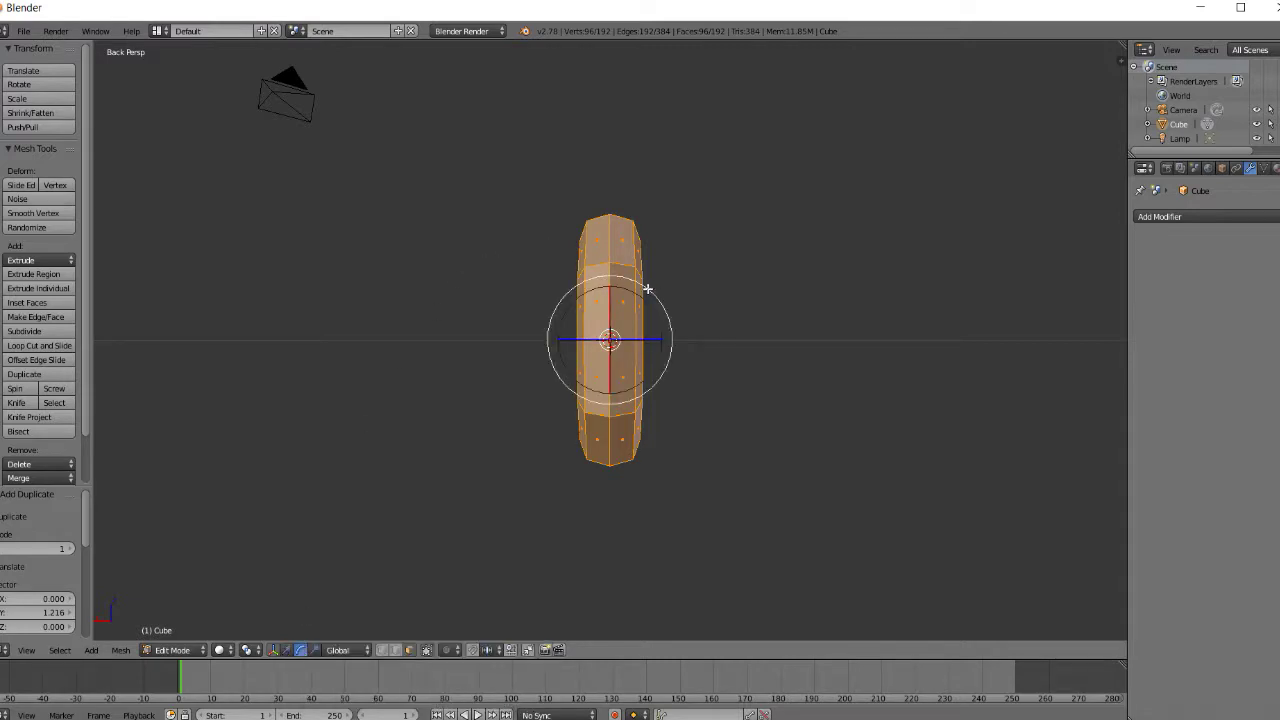
{"action": "left_click_drag", "start_coordinate": [648, 289], "coordinate": [674, 391]}
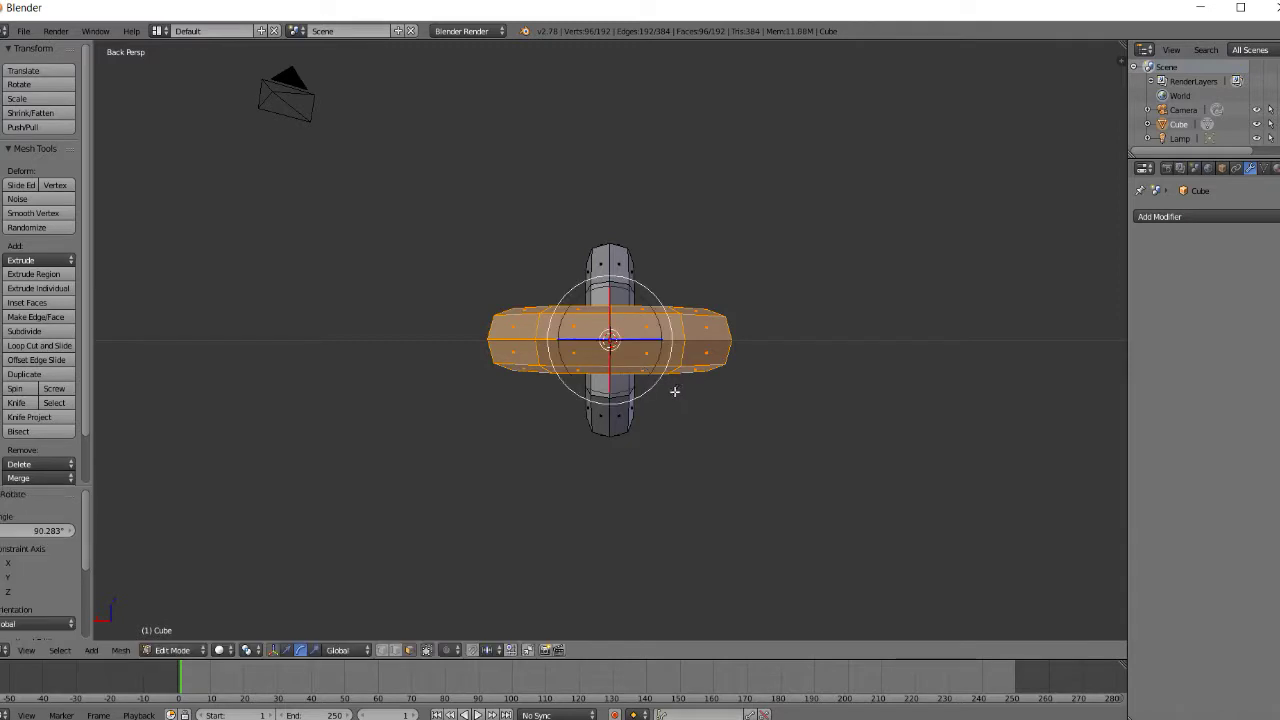
{"action": "left_click", "coordinate": [27, 531]}
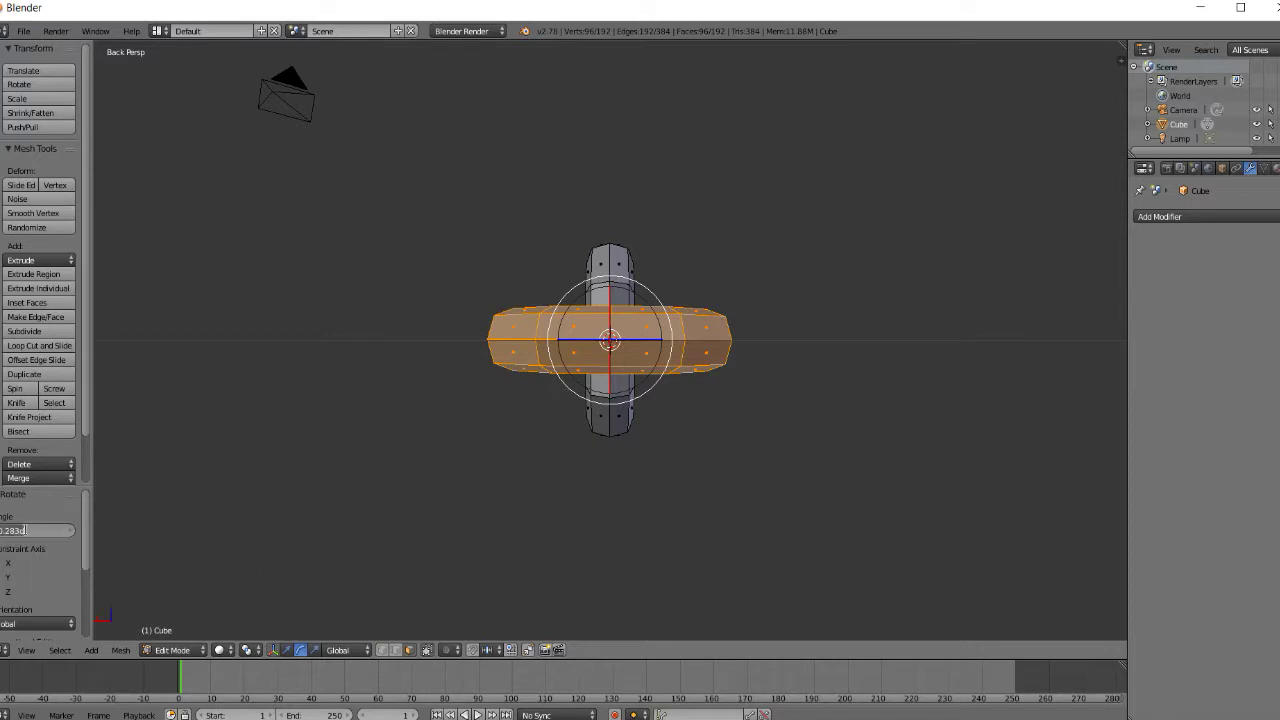
{"action": "type", "text": "90"}
{"action": "key", "text": "Return"}
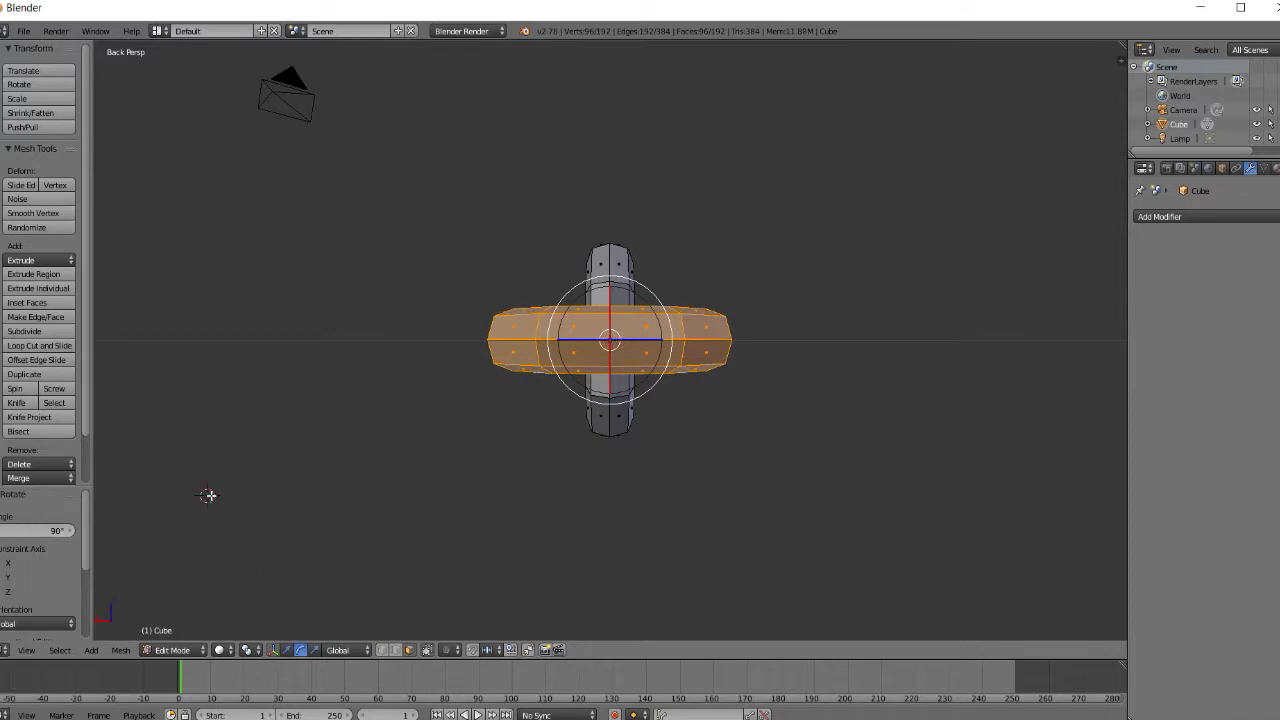
Examine how the rotated link interlocks with the original from the side and slightly above, with everything deselected.
{"action": "key", "text": "KP_3"}
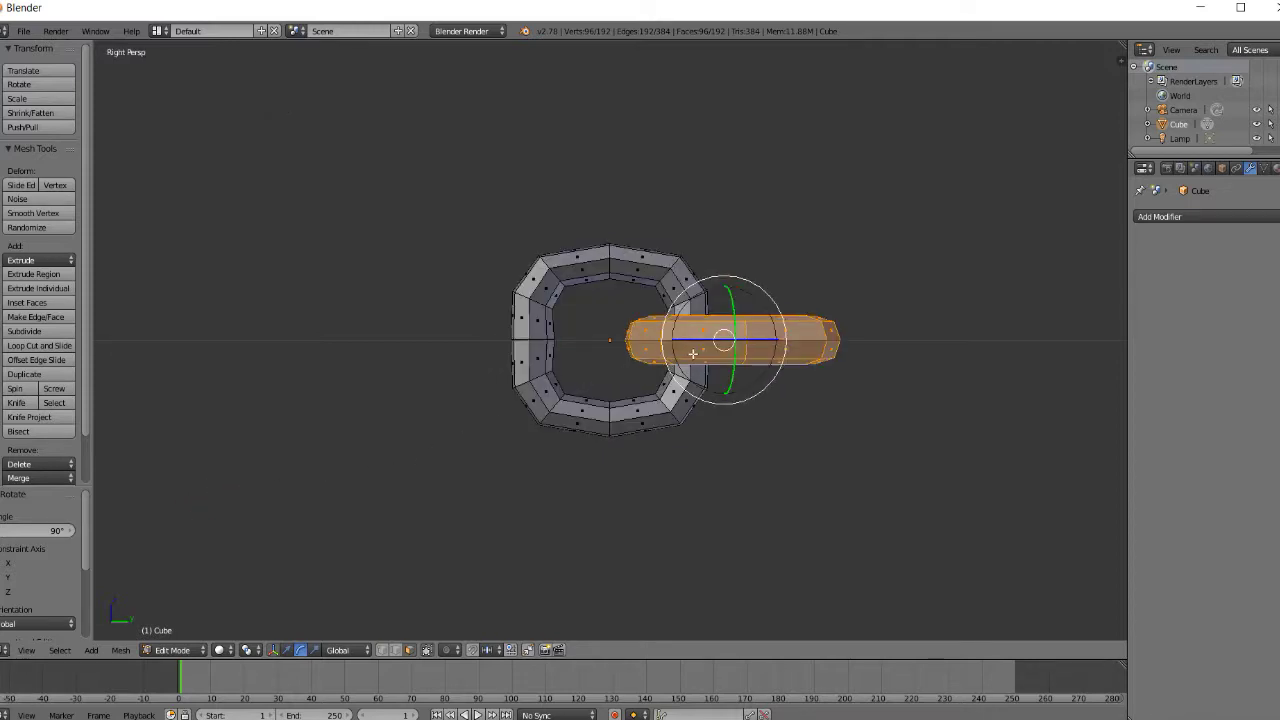
{"action": "key", "text": "KP_8"}
{"action": "key", "text": "KP_8"}
{"action": "key", "text": "KP_8"}
{"action": "key", "text": "KP_2"}
{"action": "key", "text": "KP_2"}
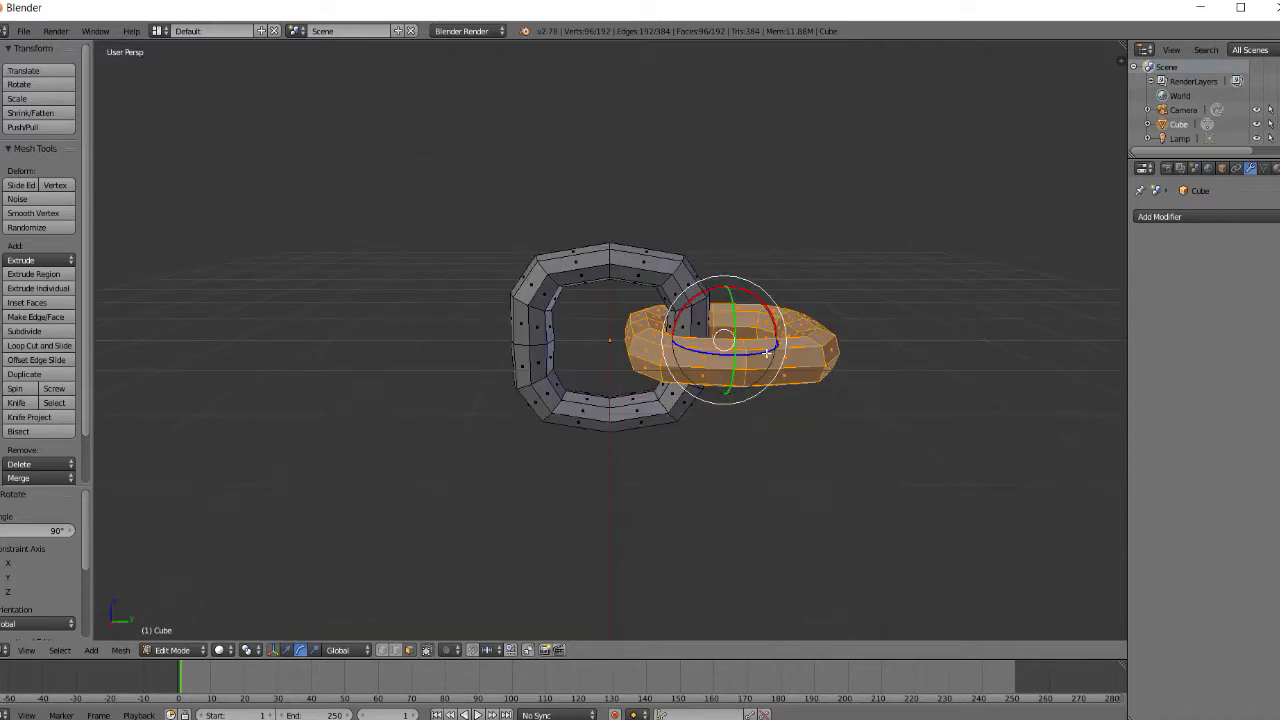
{"action": "scroll", "coordinate": [765, 353], "scroll_direction": "down", "scroll_amount": 3}
{"action": "key", "text": "a"}
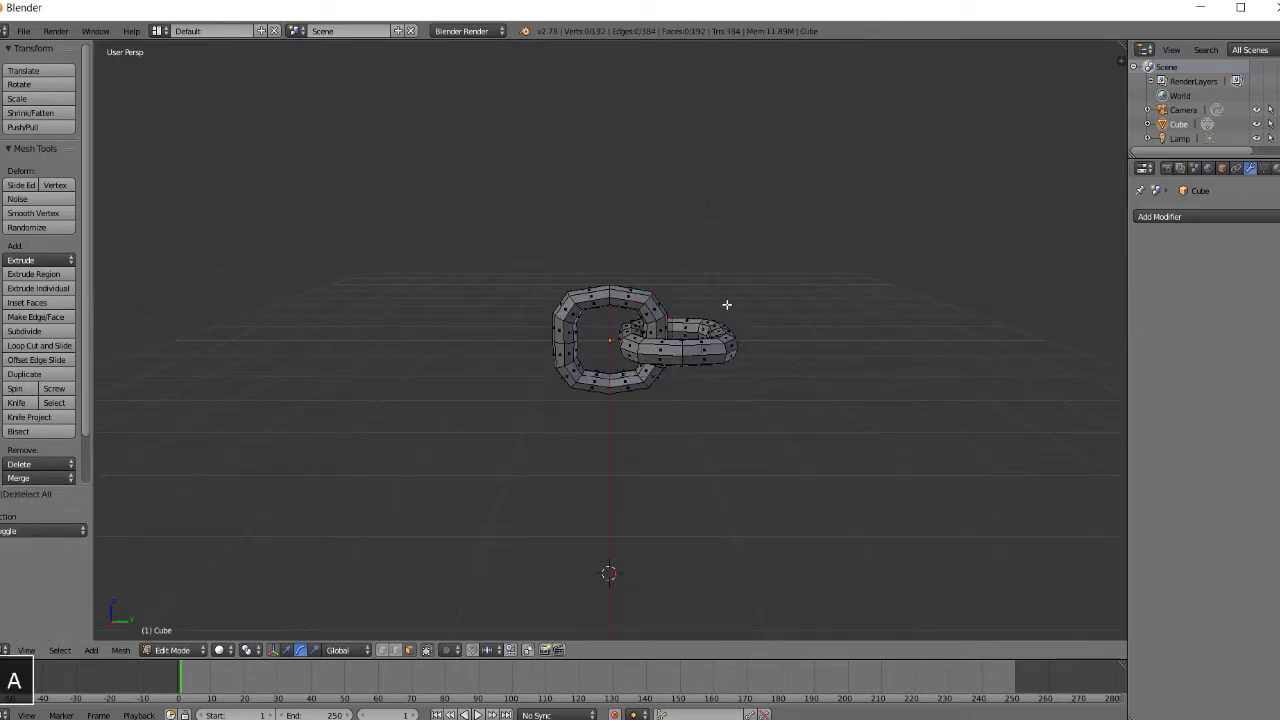
Select both links and scale them down uniformly to about 0.182.
{"action": "key", "text": "a"}
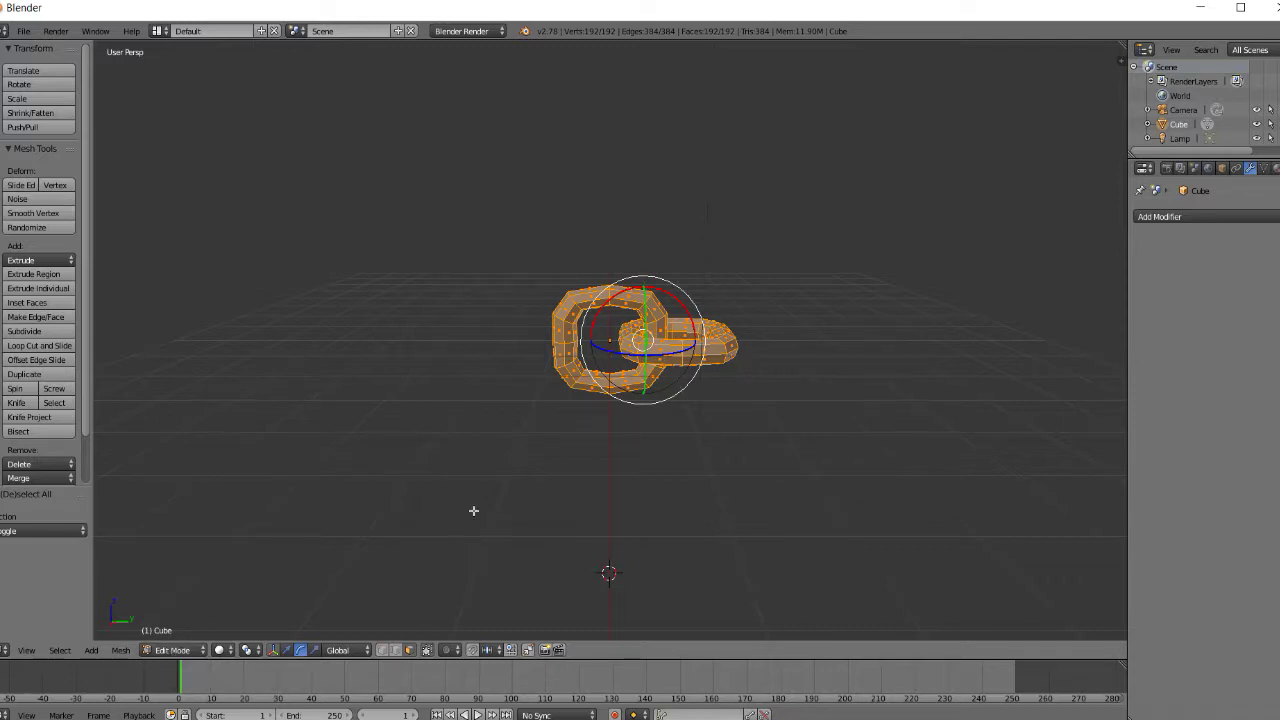
{"action": "key", "text": "s"}
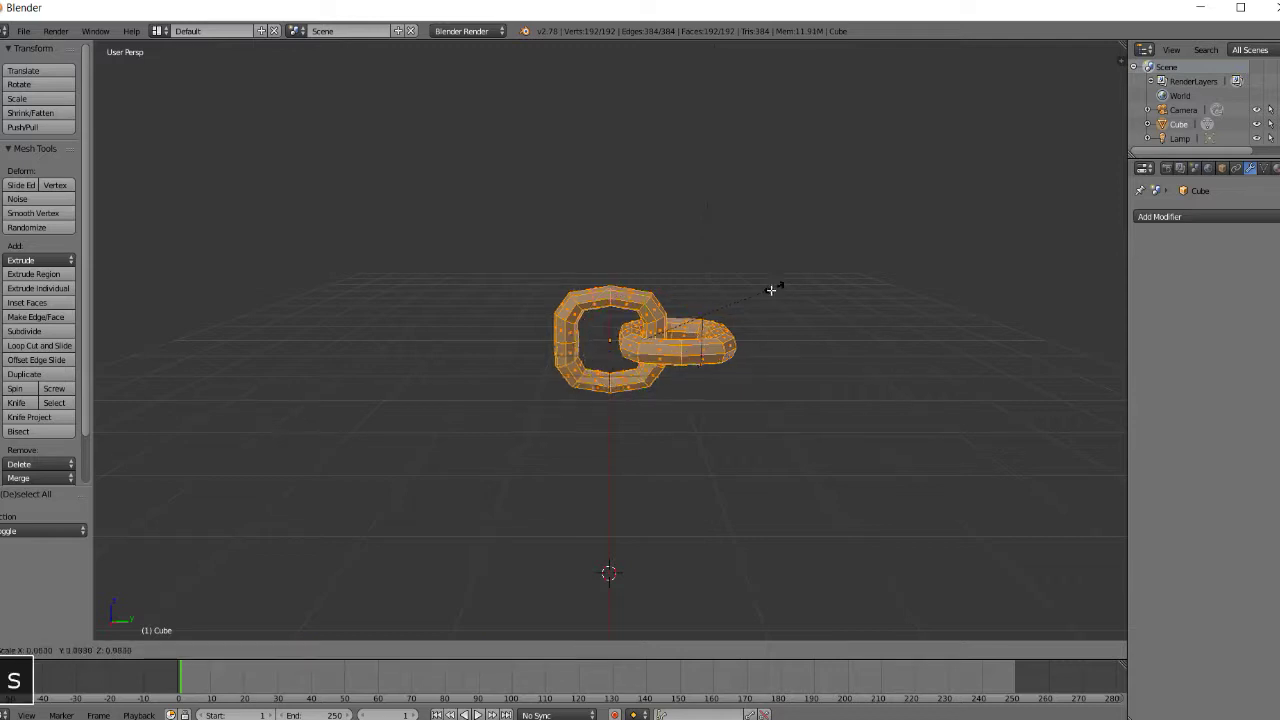
{"action": "left_click", "coordinate": [669, 338]}
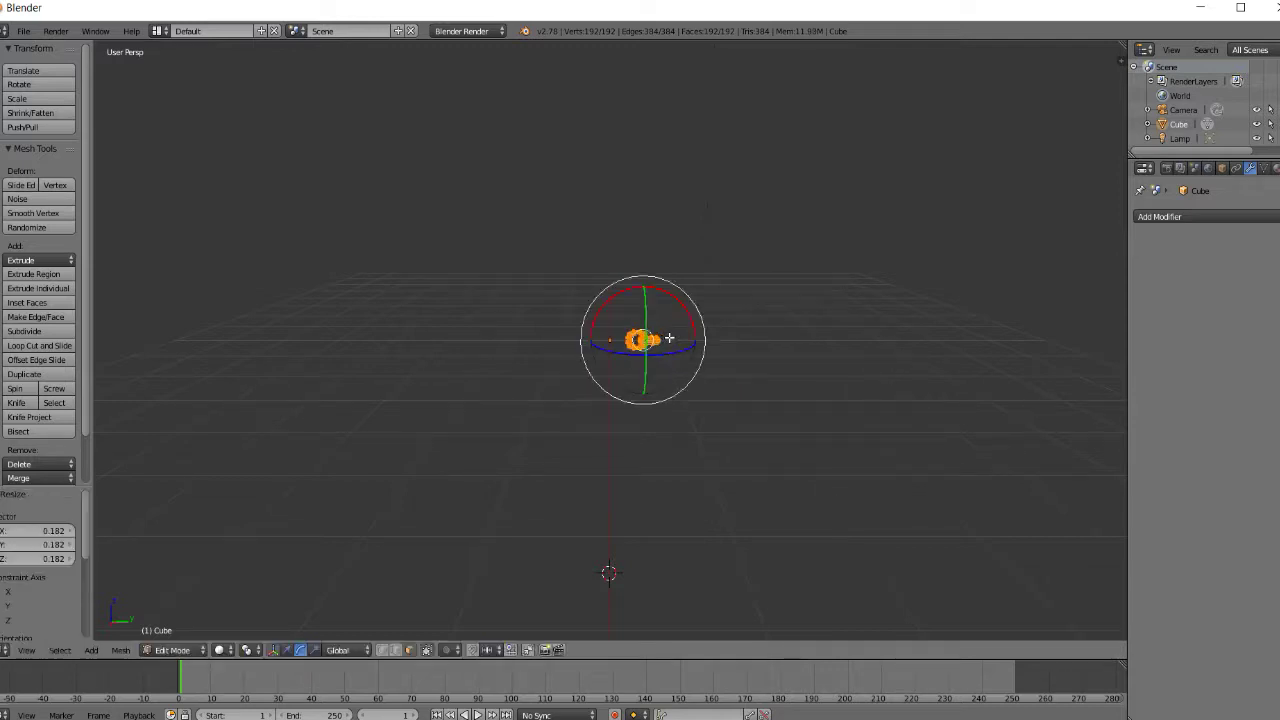
{"action": "scroll", "coordinate": [723, 314], "scroll_direction": "up", "scroll_amount": 5}
{"action": "scroll", "coordinate": [757, 297], "scroll_direction": "up", "scroll_amount": 1}
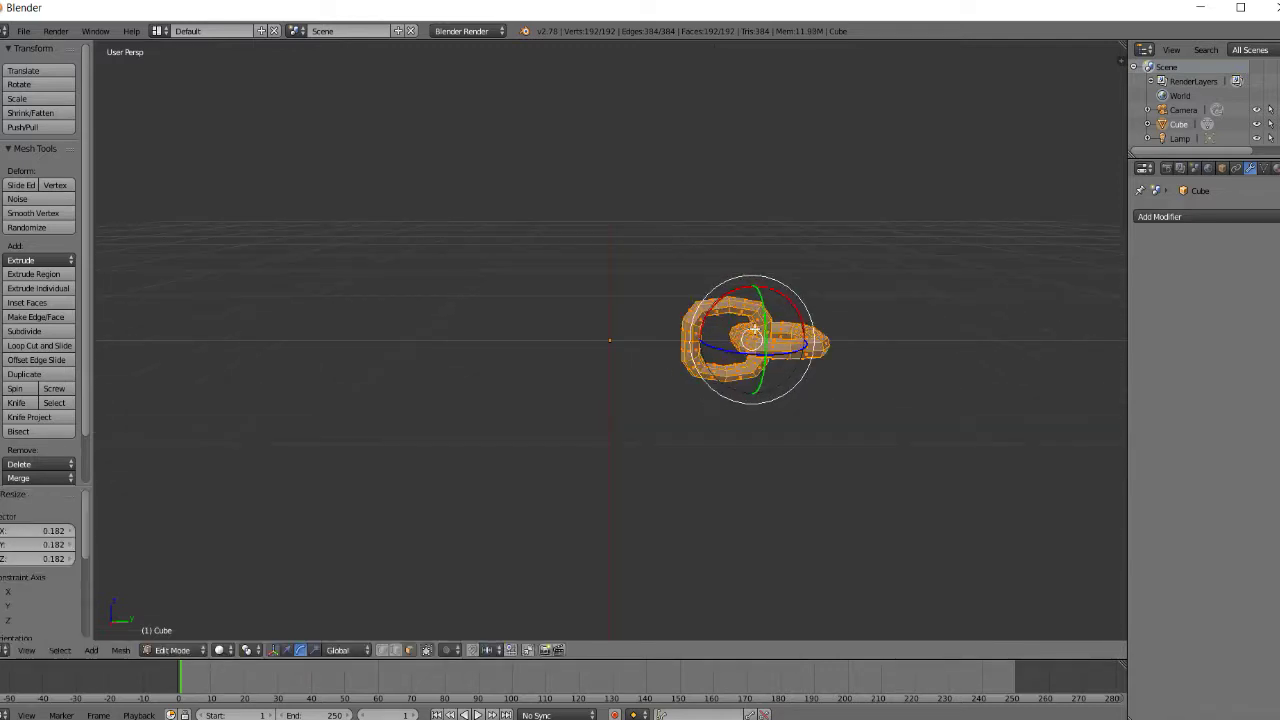
Move both selected links about -1.042 along the Y axis to the other side of the object's origin.
{"action": "left_click", "coordinate": [285, 650]}
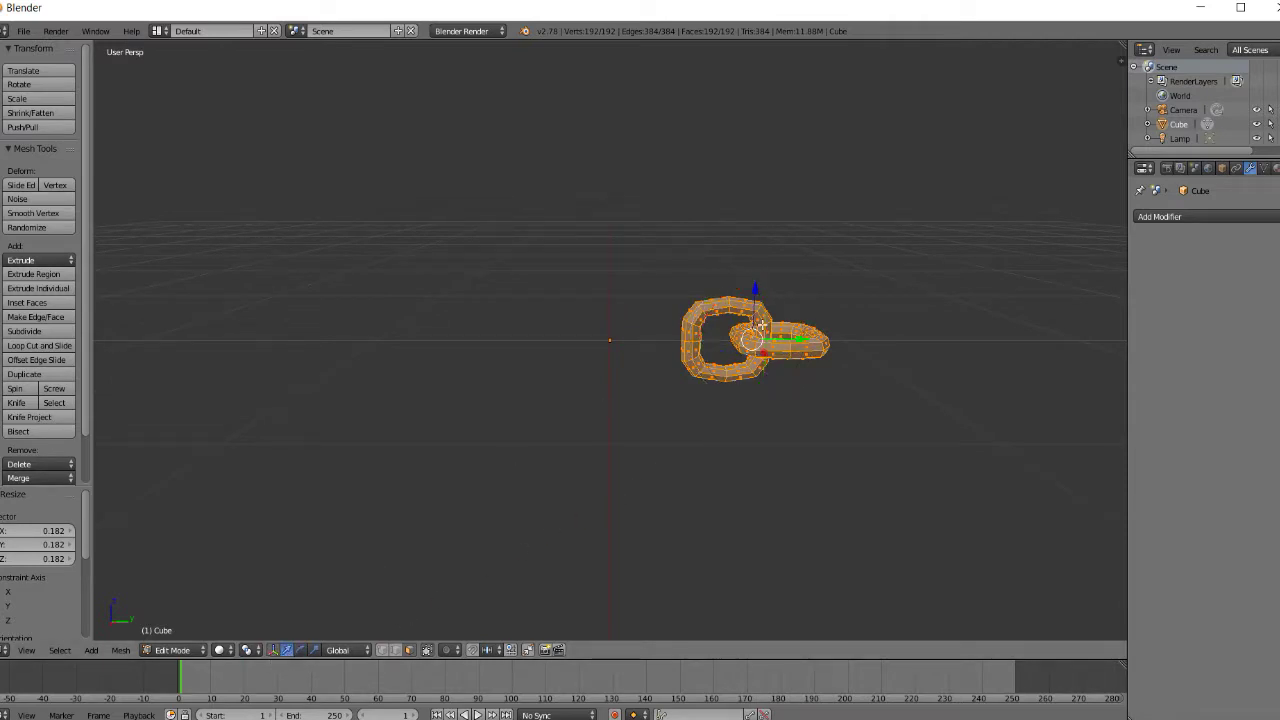
{"action": "left_click_drag", "start_coordinate": [795, 340], "coordinate": [556, 366]}
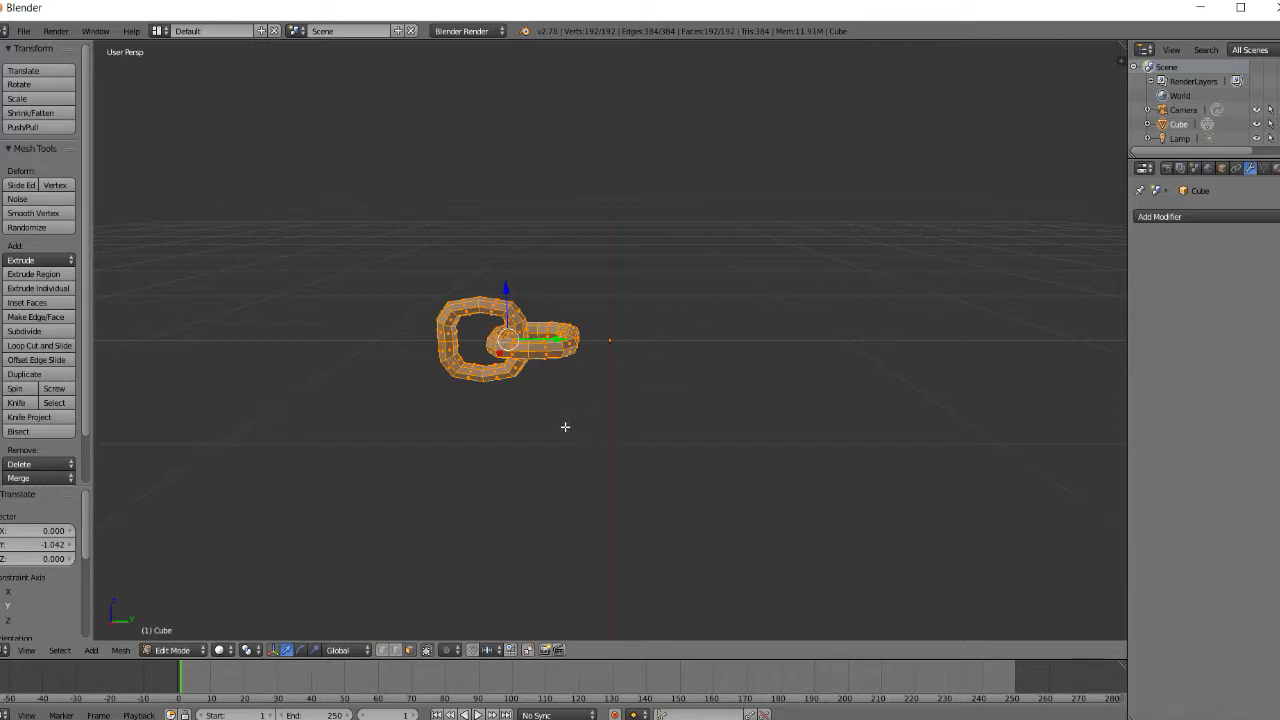
{"action": "key", "text": "KP_8"}
{"action": "key", "text": "KP_8"}
{"action": "key", "text": "KP_2"}
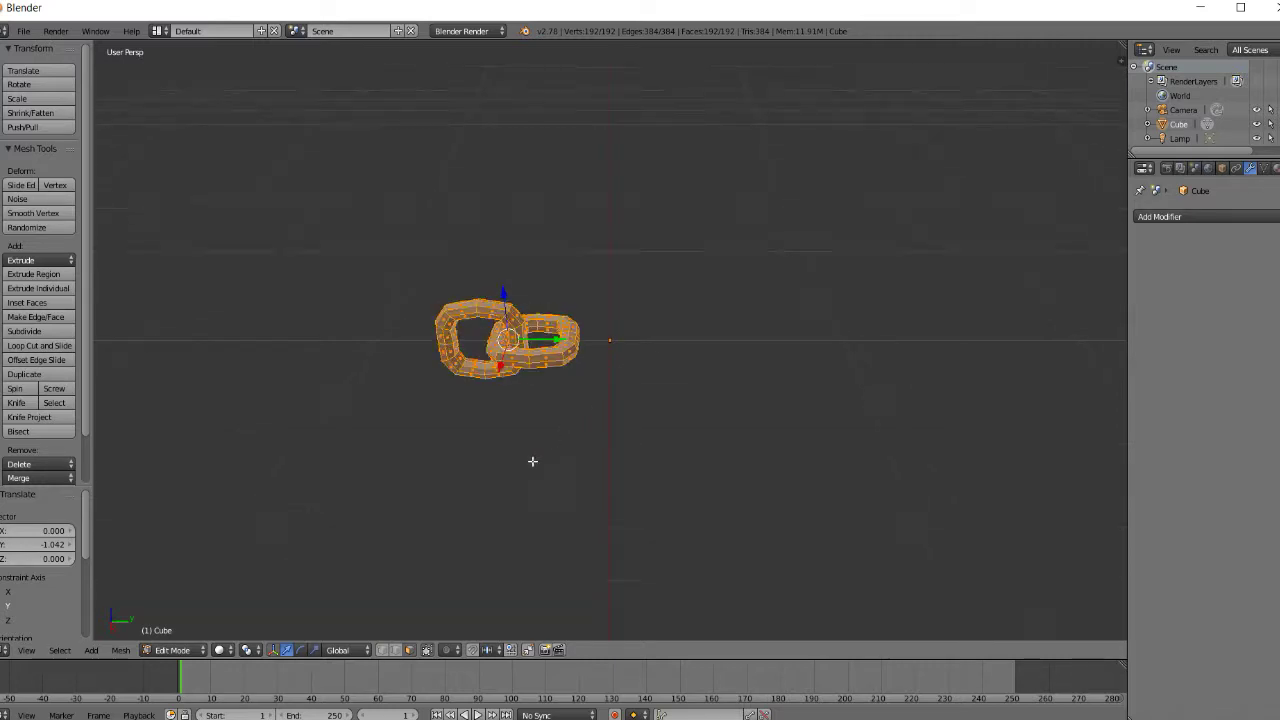
Return to Object Mode and set the linked pair's origin to its geometry.
{"action": "left_click", "coordinate": [172, 651]}
{"action": "left_click", "coordinate": [182, 633]}
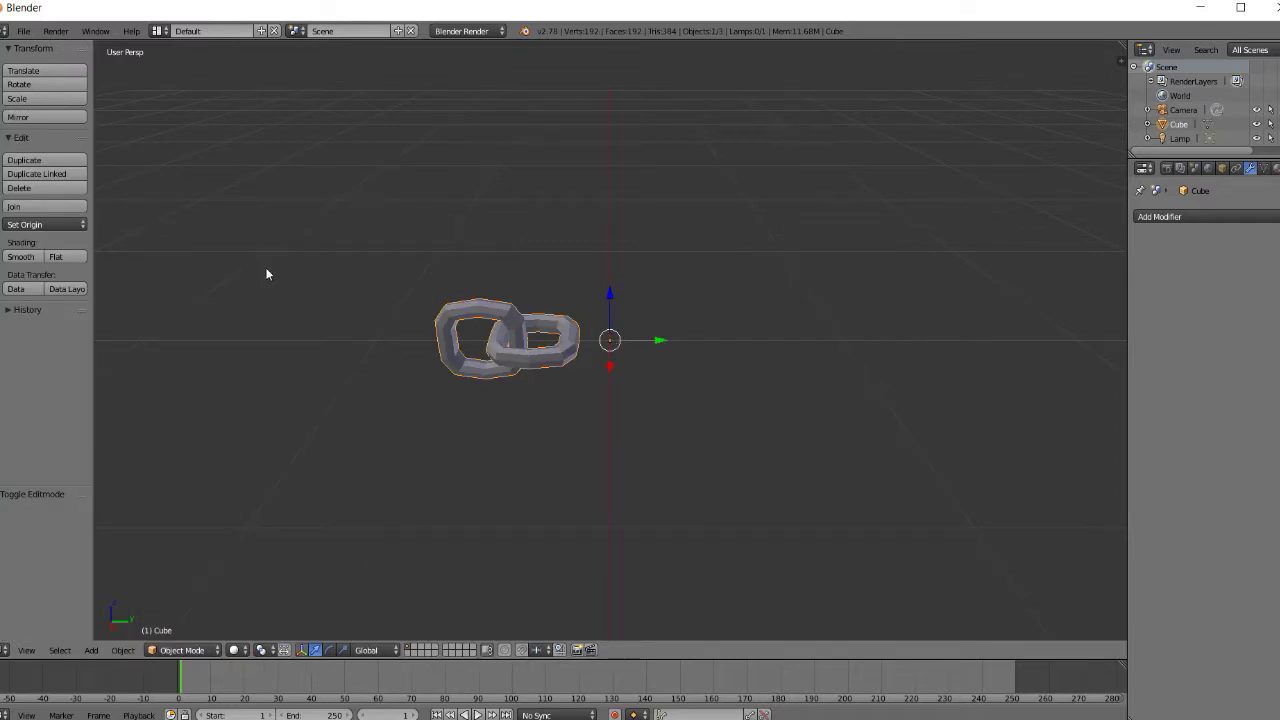
{"action": "left_click", "coordinate": [54, 224]}
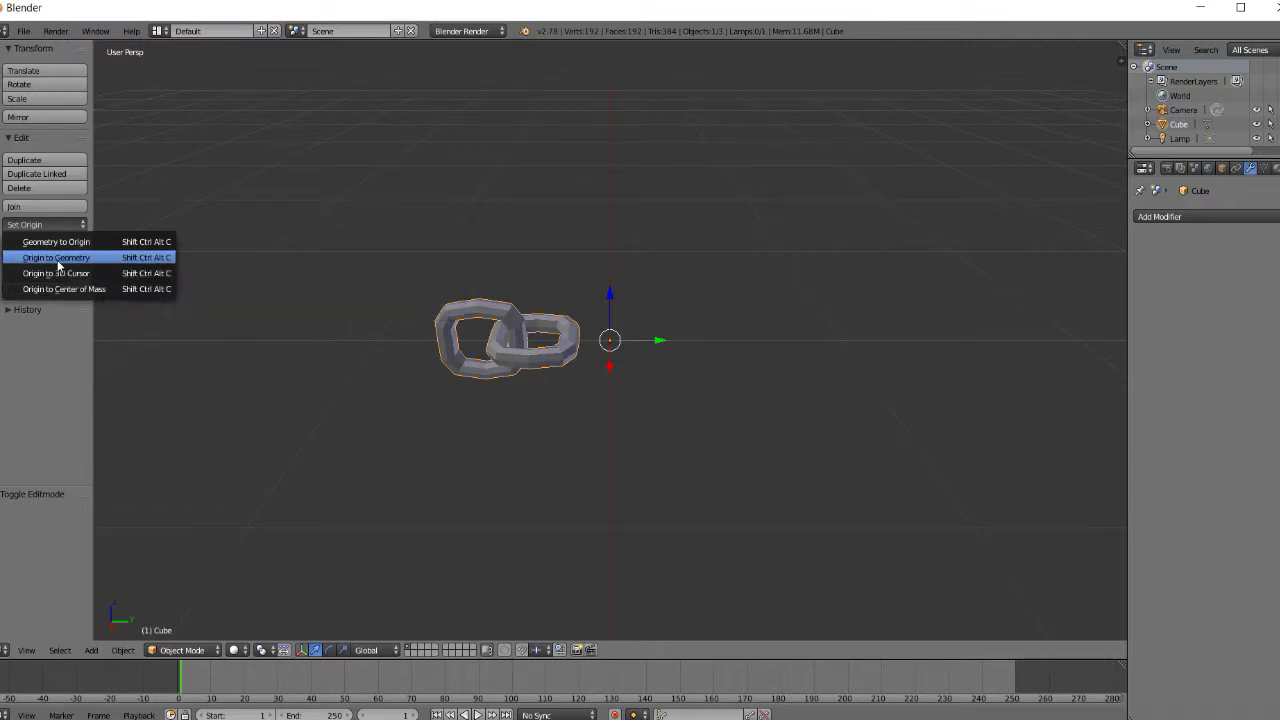
{"action": "left_click", "coordinate": [57, 262]}
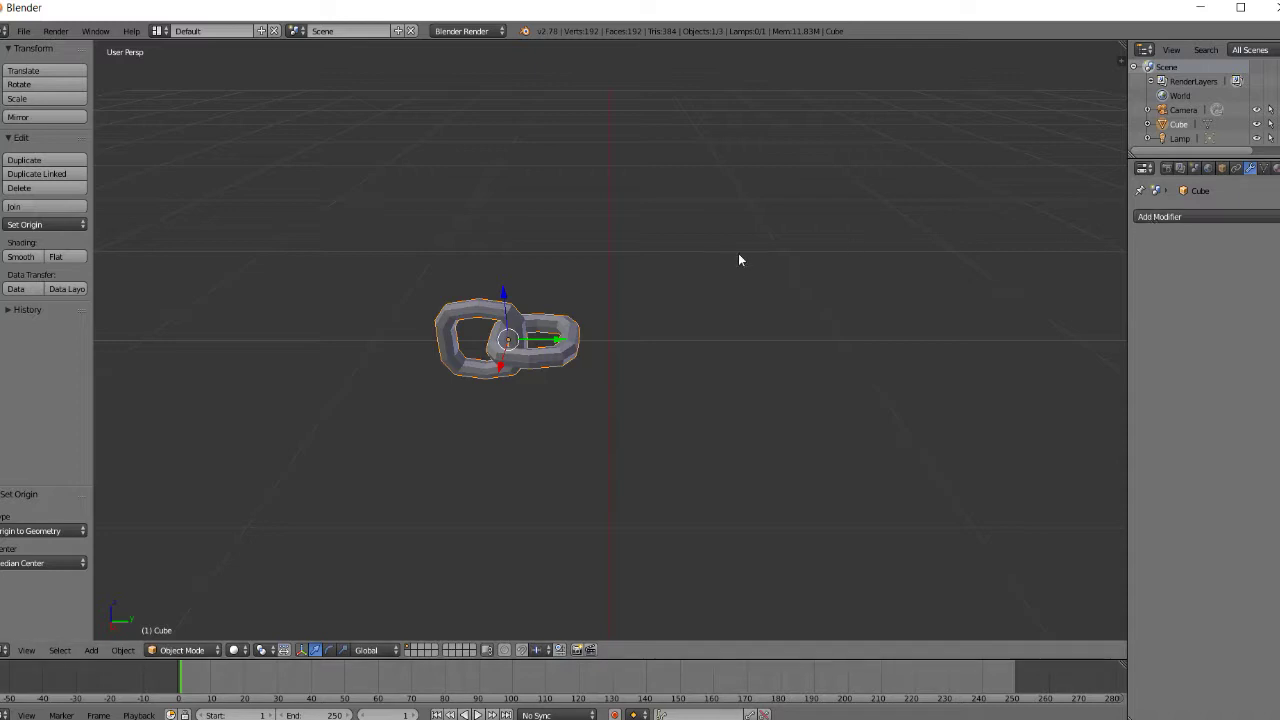
Try smooth shading on the two links and undo it.
{"action": "scroll", "coordinate": [488, 298], "scroll_direction": "up", "scroll_amount": 2}
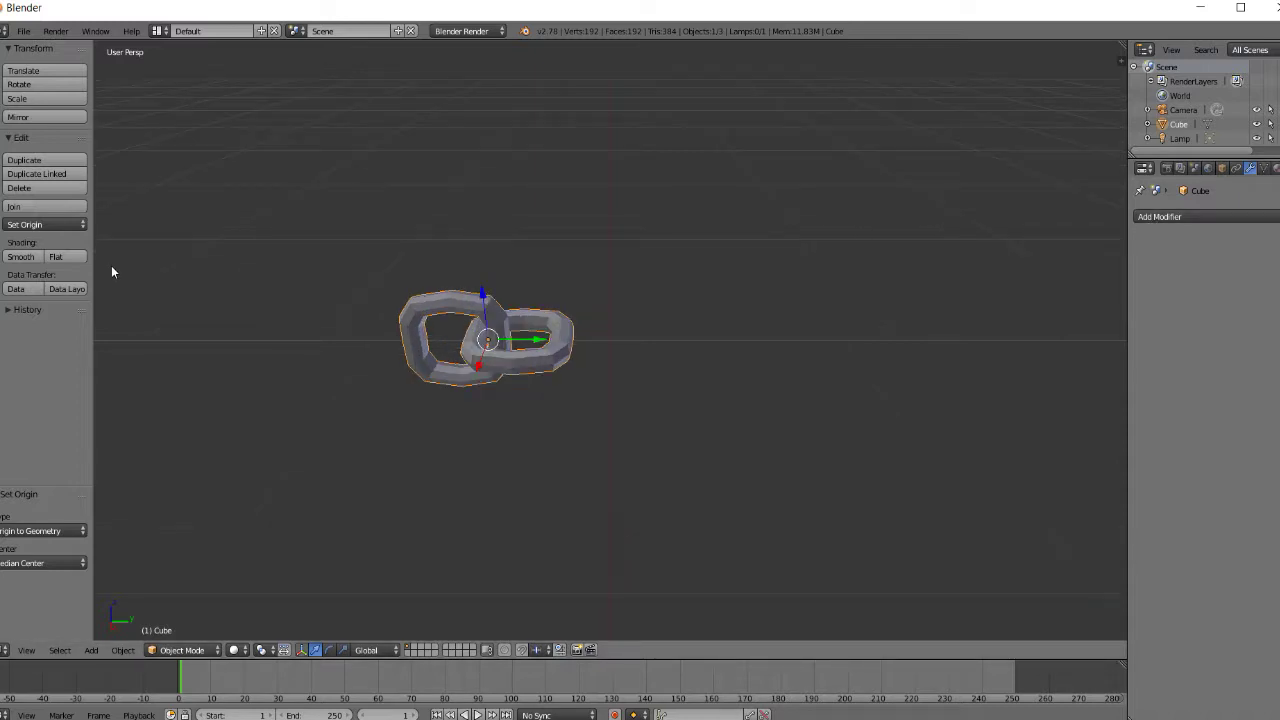
{"action": "left_click", "coordinate": [21, 257]}
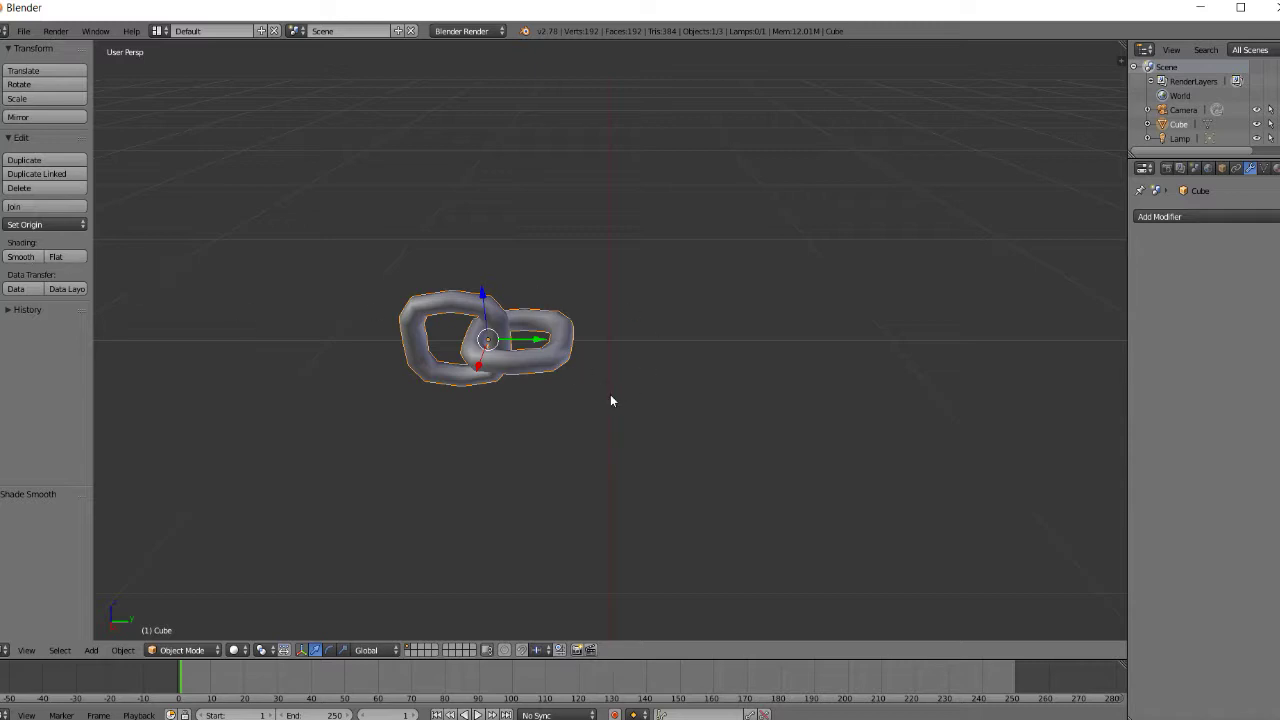
{"action": "key", "text": "ctrl+z"}
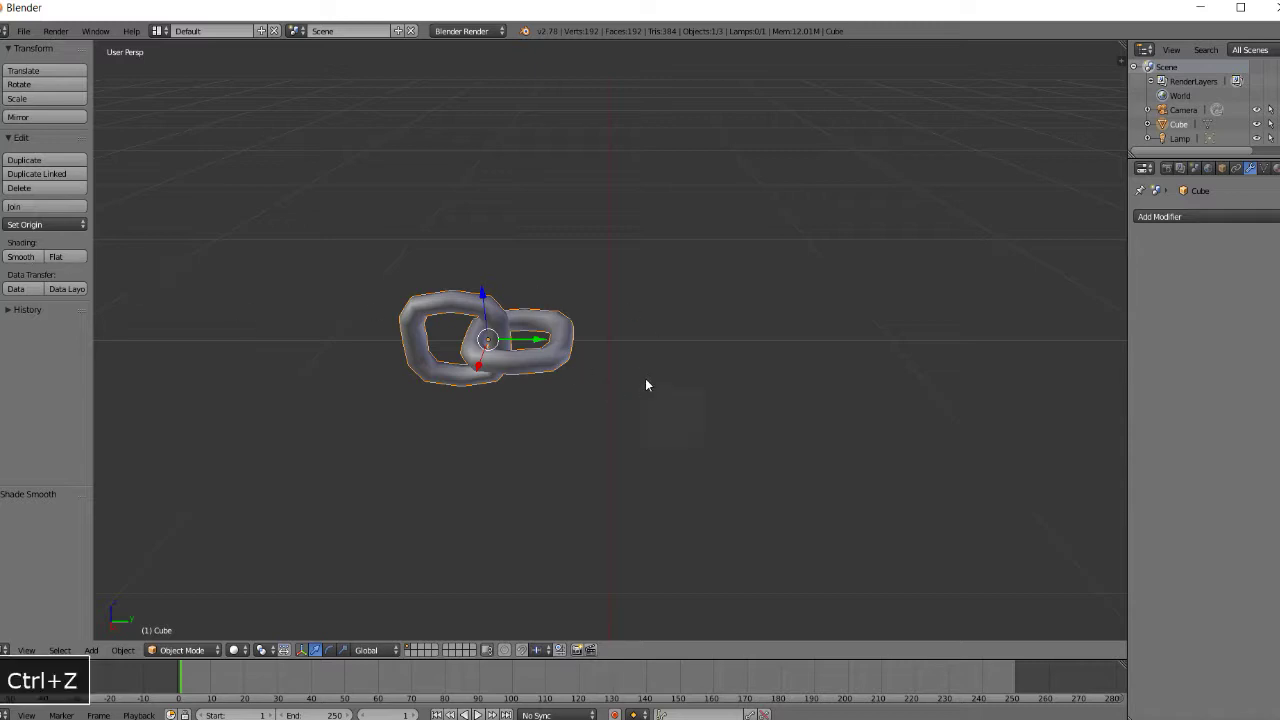
{"action": "middle_click_drag", "start_coordinate": [580, 326], "coordinate": [612, 330]}
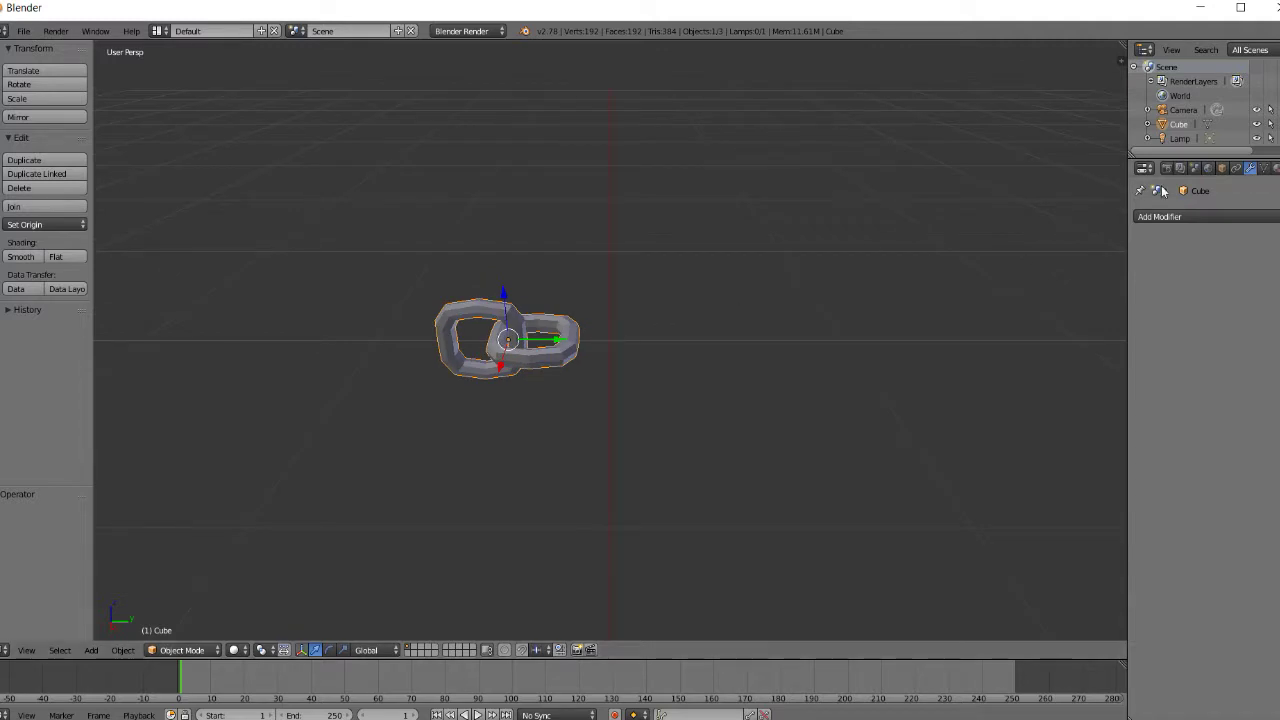
Add an Array modifier to the links and reduce its relative X offset to about 0.
{"action": "left_click", "coordinate": [1160, 217]}
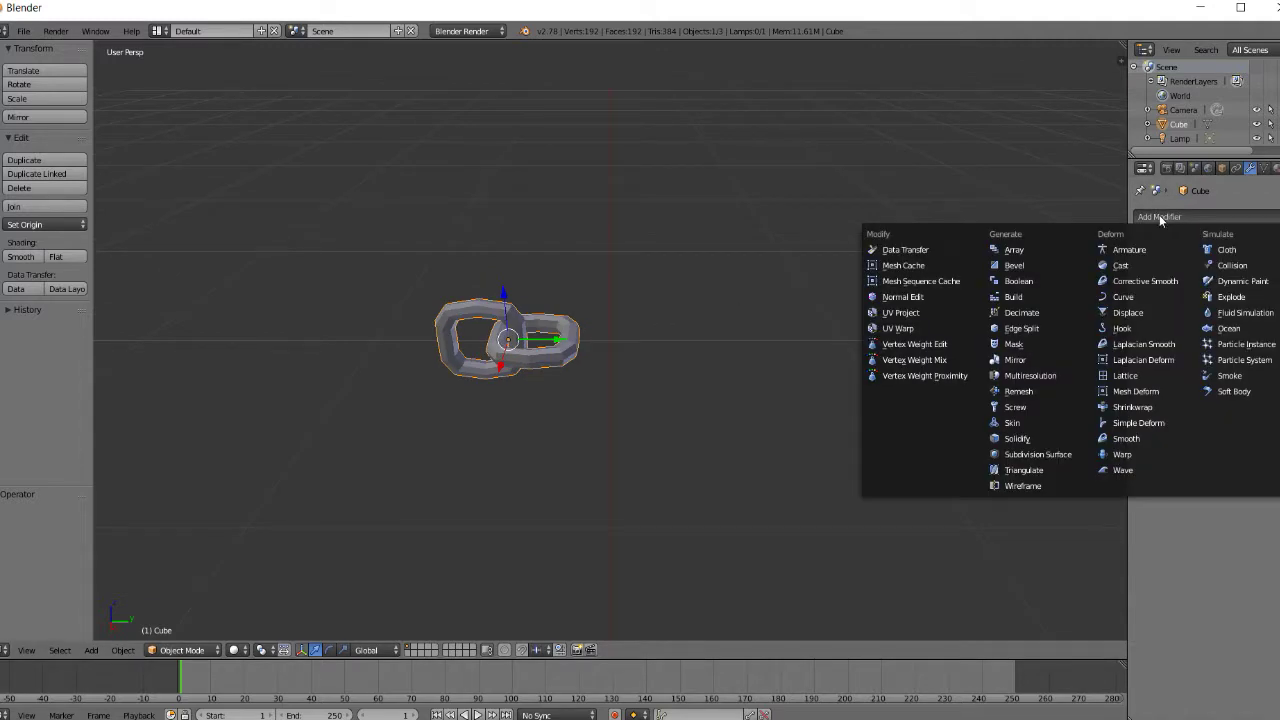
{"action": "left_click", "coordinate": [1022, 255]}
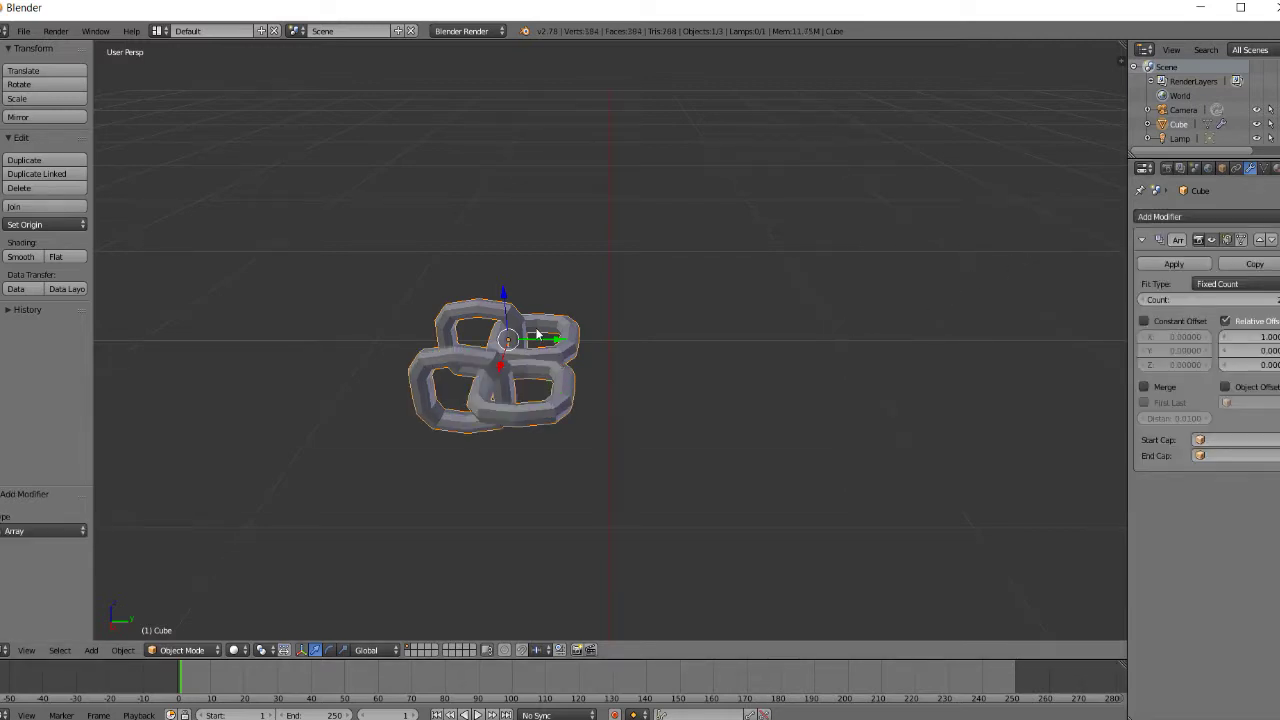
{"action": "key", "text": "KP_8"}
{"action": "key", "text": "KP_8"}
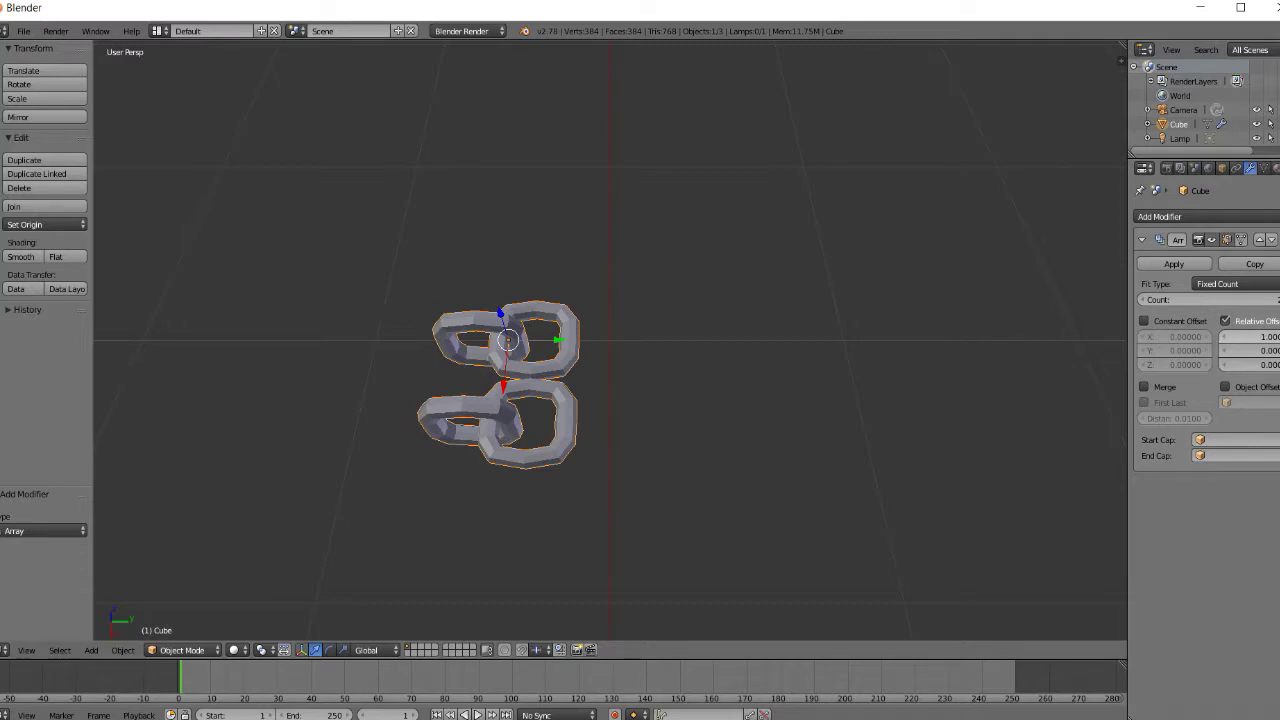
{"action": "mouse_move", "coordinate": [1230, 340]}
{"action": "left_mouse_down"}
{"action": "mouse_move", "coordinate": [1135, 340]}
{"action": "mouse_move", "coordinate": [1226, 341]}
{"action": "left_mouse_up"}
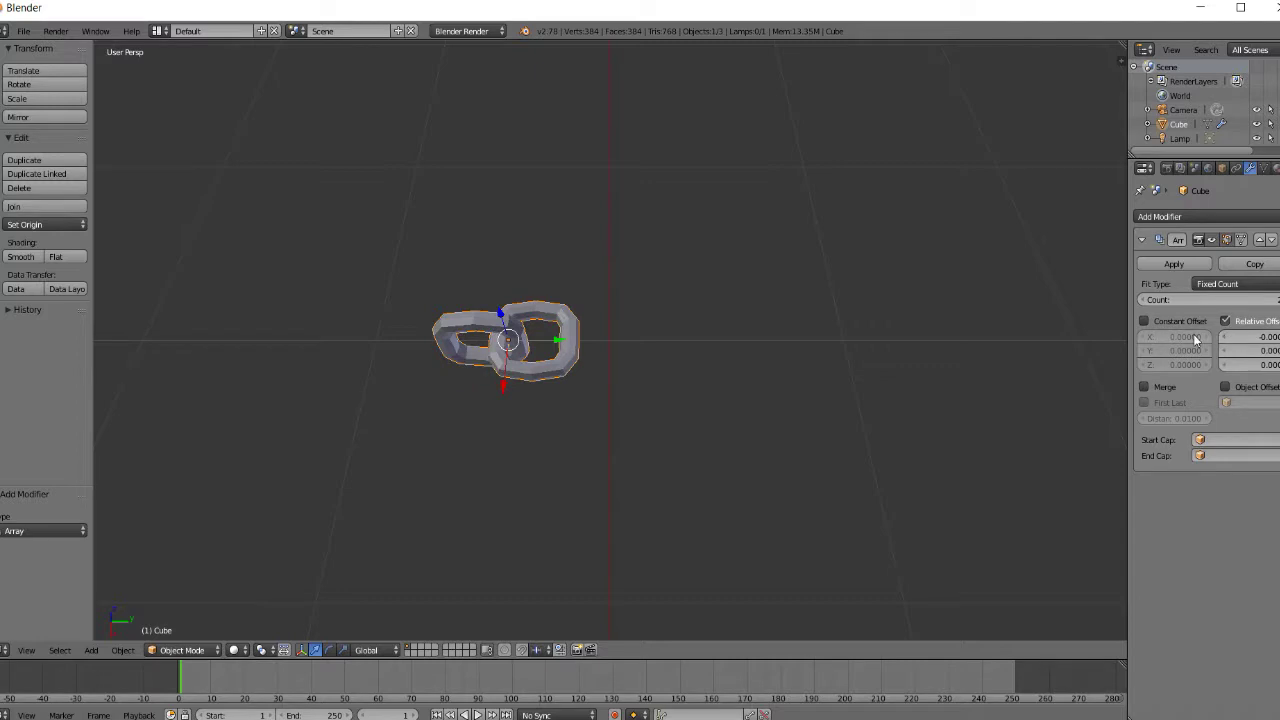
Set the Array modifier's relative Y offset to 0.8 so the copy extends the chain lengthwise.
{"action": "left_click", "coordinate": [1279, 351]}
{"action": "left_click", "coordinate": [1279, 351]}
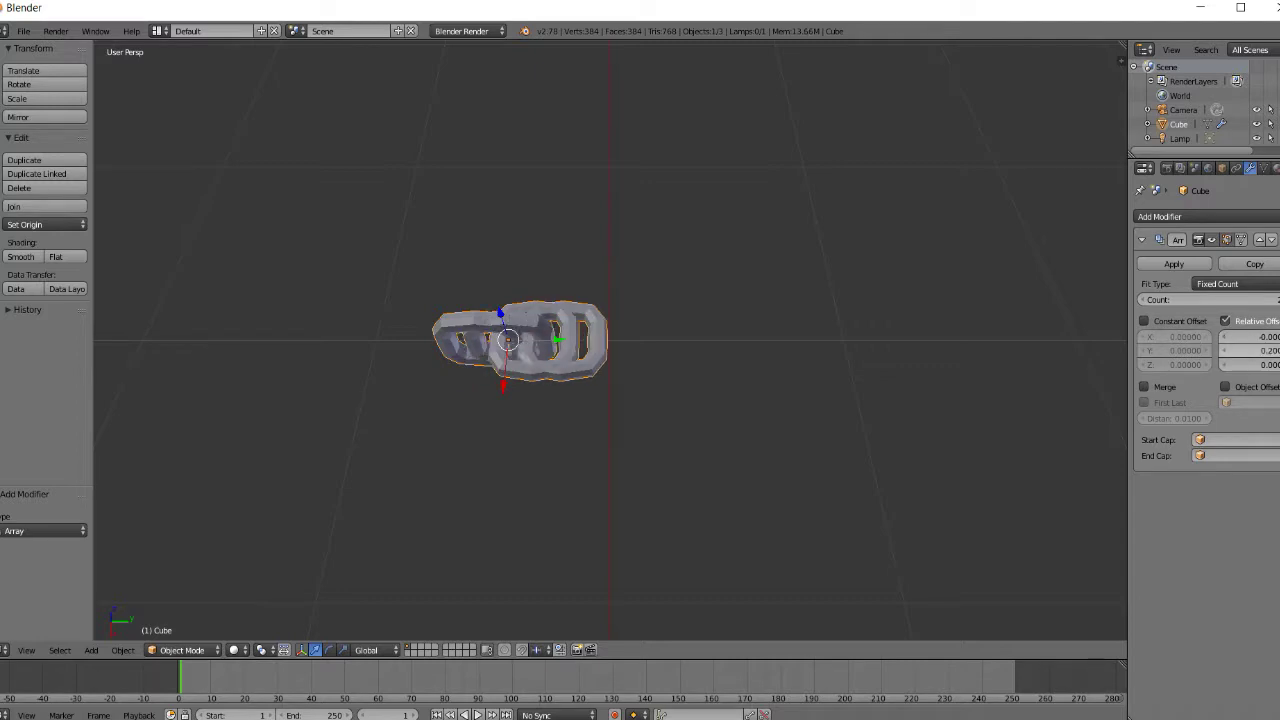
{"action": "left_click", "coordinate": [1279, 351]}
{"action": "left_click", "coordinate": [1279, 351]}
{"action": "left_click", "coordinate": [1279, 351]}
{"action": "left_click", "coordinate": [1279, 351]}
{"action": "left_click", "coordinate": [1279, 351]}
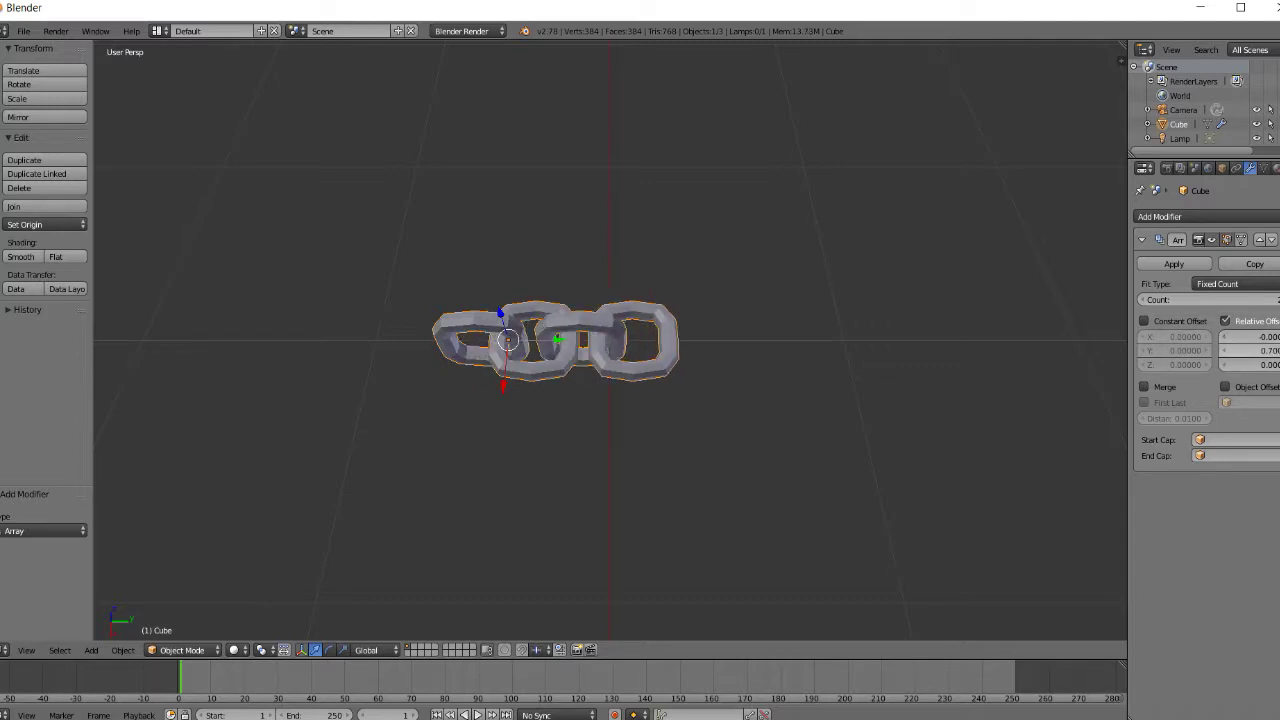
{"action": "left_click", "coordinate": [1279, 351]}
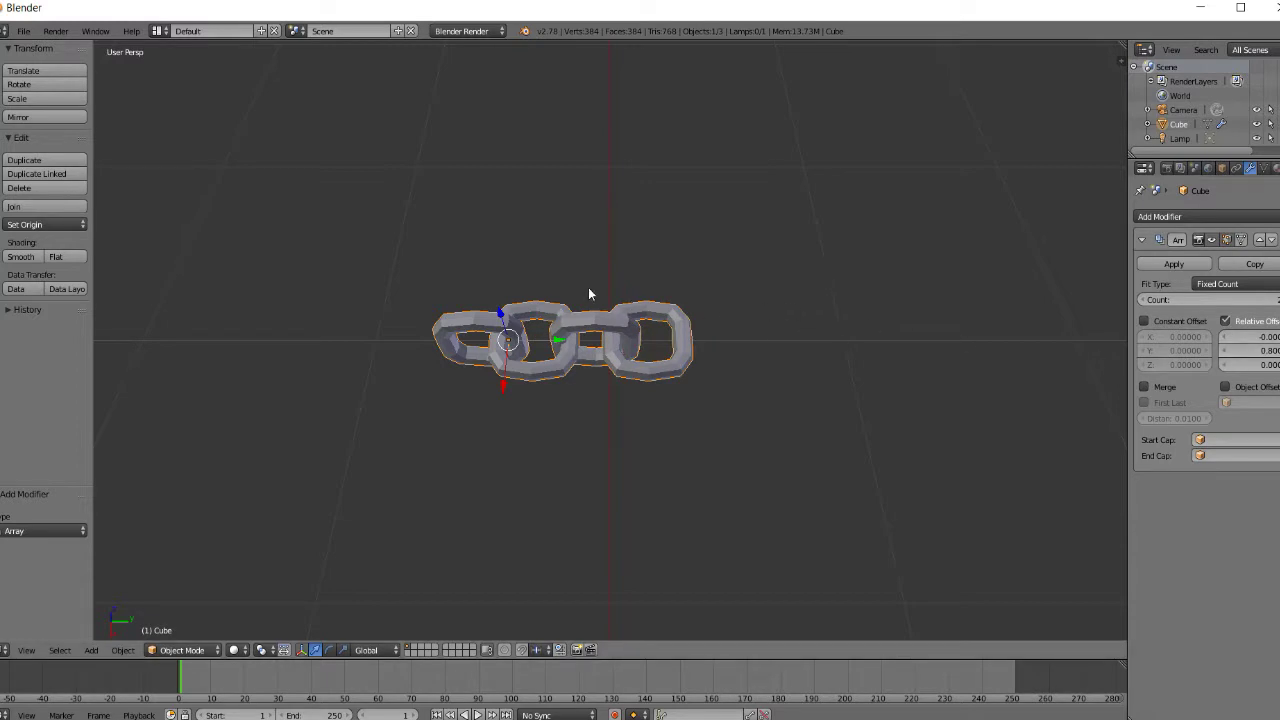
Check the link joints up close and set the Array's relative Y offset to 0.750.
{"action": "scroll", "coordinate": [584, 298], "scroll_direction": "up", "scroll_amount": 5}
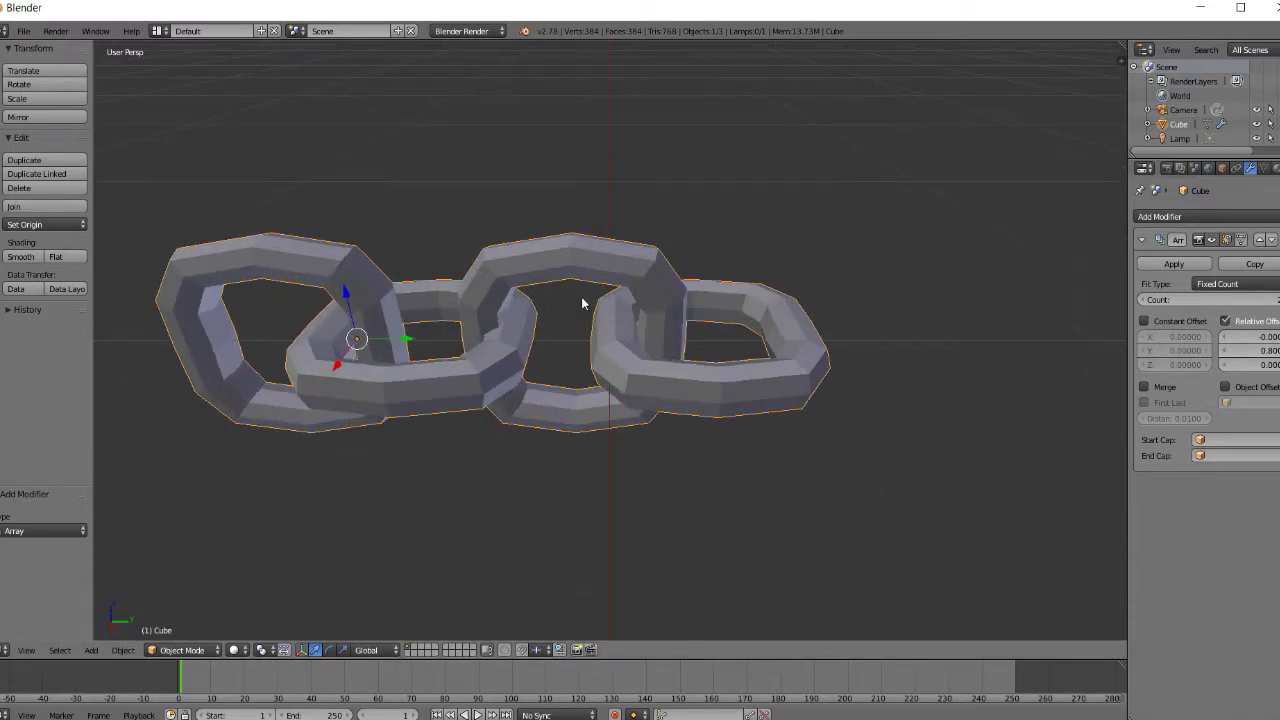
{"action": "scroll", "coordinate": [581, 300], "scroll_direction": "up", "scroll_amount": 1}
{"action": "middle_click_drag", "start_coordinate": [579, 298], "coordinate": [576, 315]}
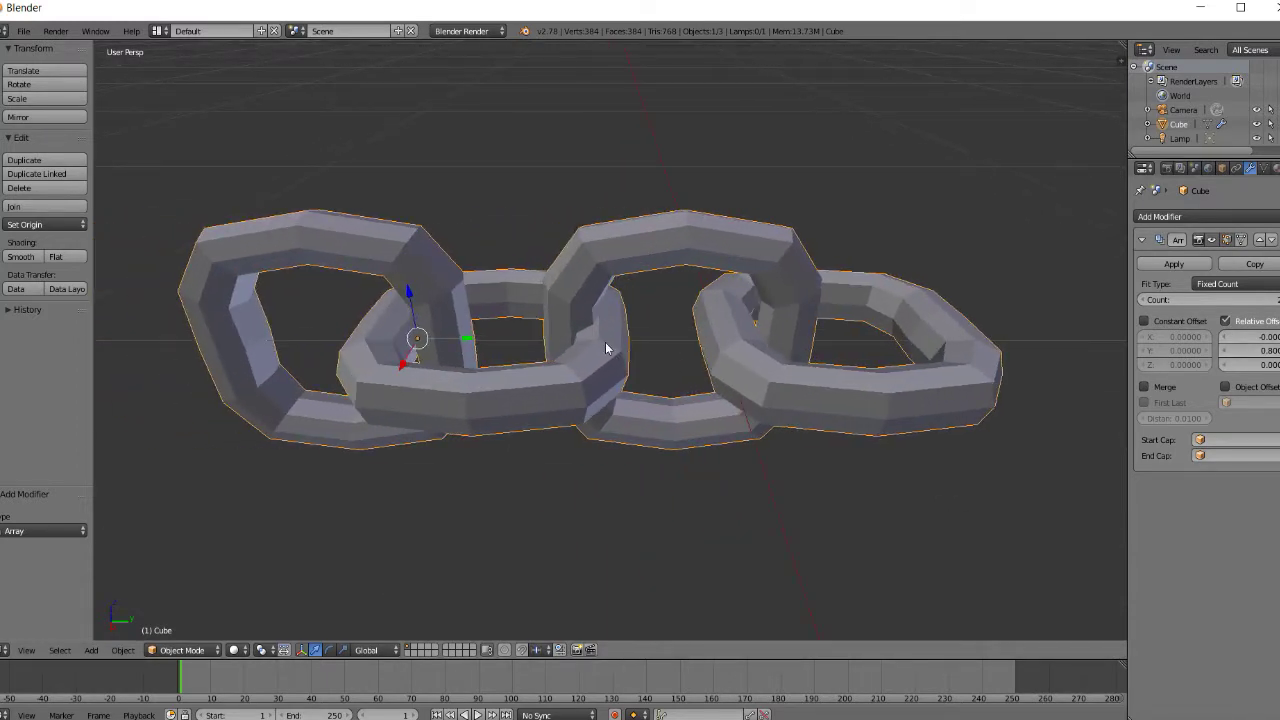
{"action": "left_click", "coordinate": [1265, 350]}
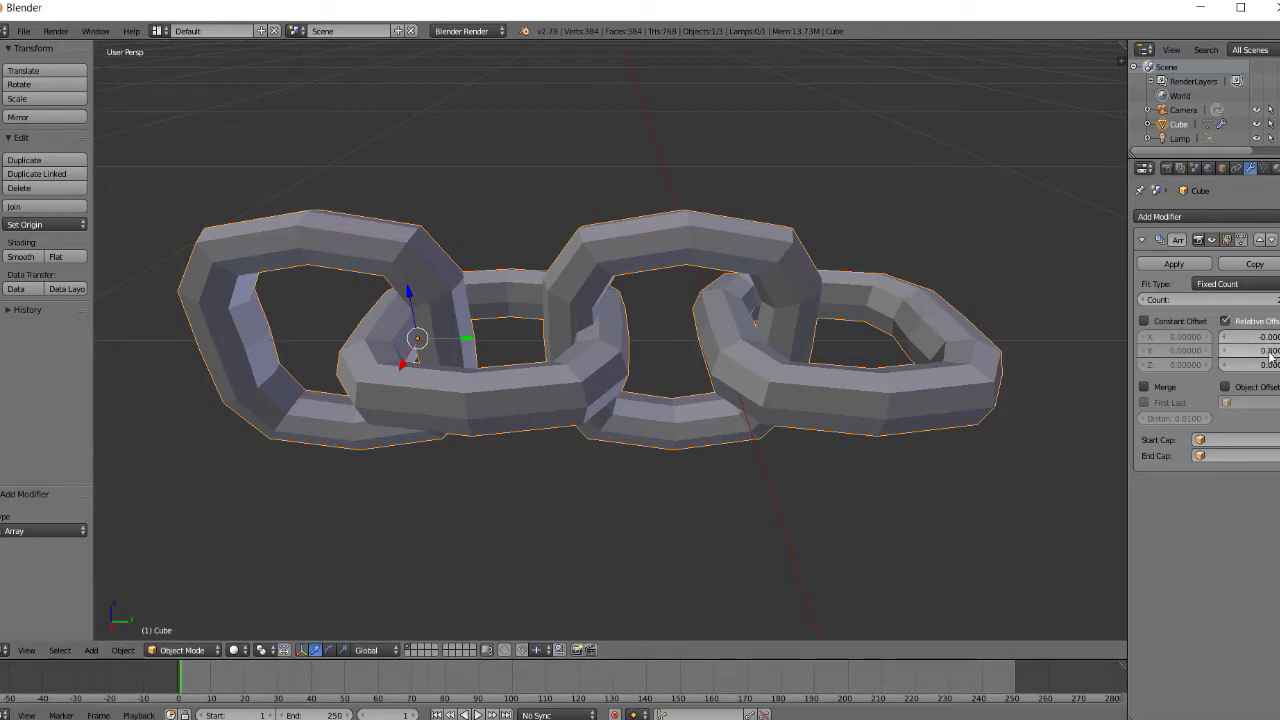
{"action": "type", "text": "0."}
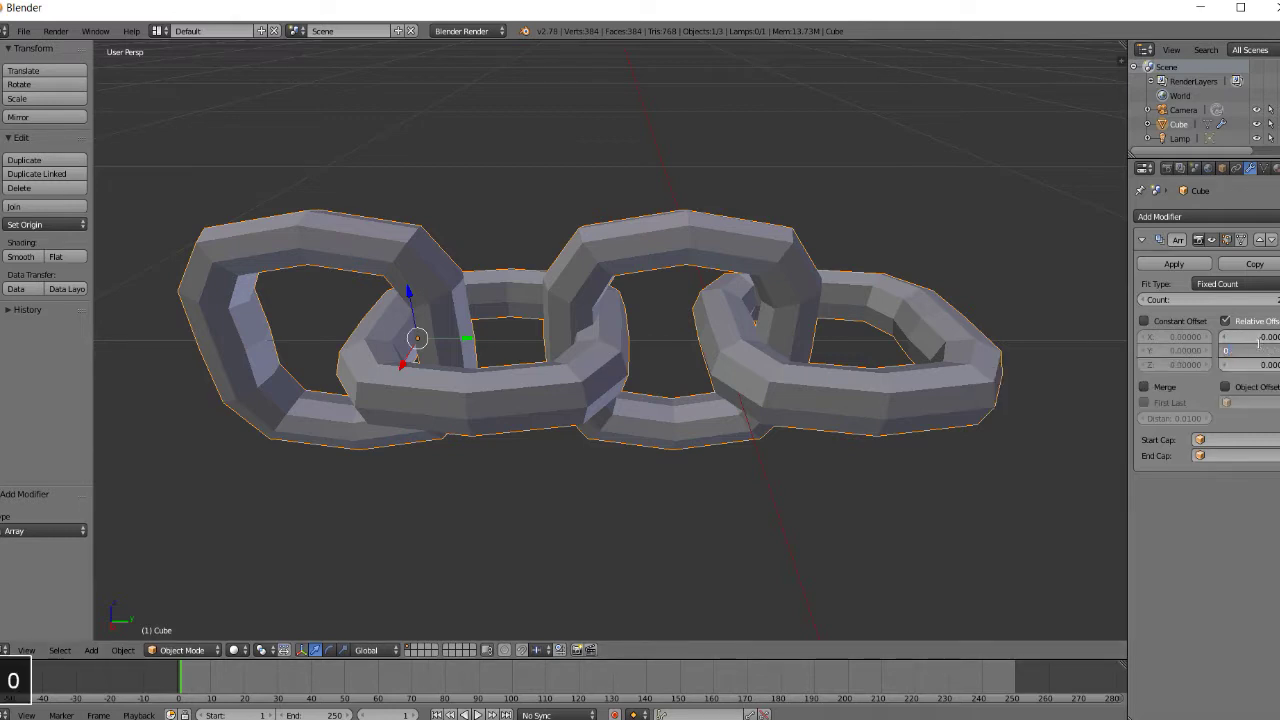
{"action": "type", "text": "750"}
{"action": "key", "text": "Return"}
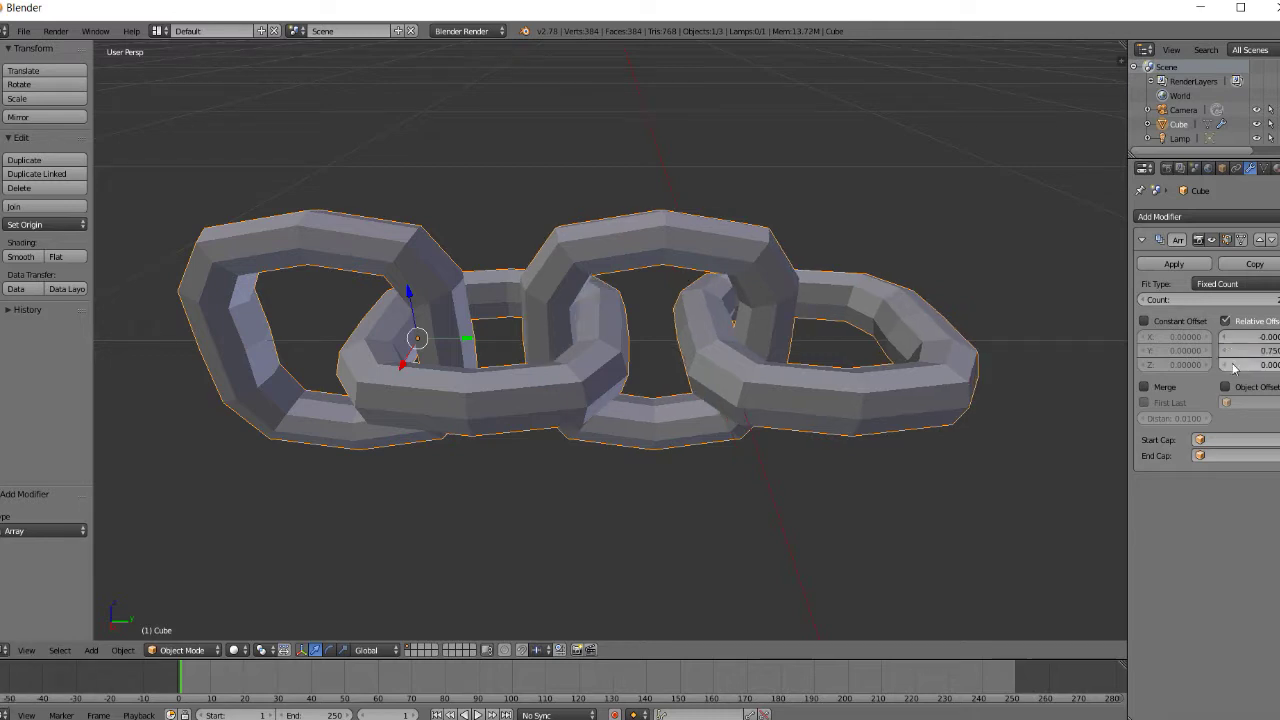
Raise the Array count to 9 and set the chain's origin to its geometry.
{"action": "middle_click_drag", "start_coordinate": [661, 362], "coordinate": [755, 372]}
{"action": "scroll", "coordinate": [691, 368], "scroll_direction": "down", "scroll_amount": 4}
{"action": "scroll", "coordinate": [590, 452], "scroll_direction": "down", "scroll_amount": 4}
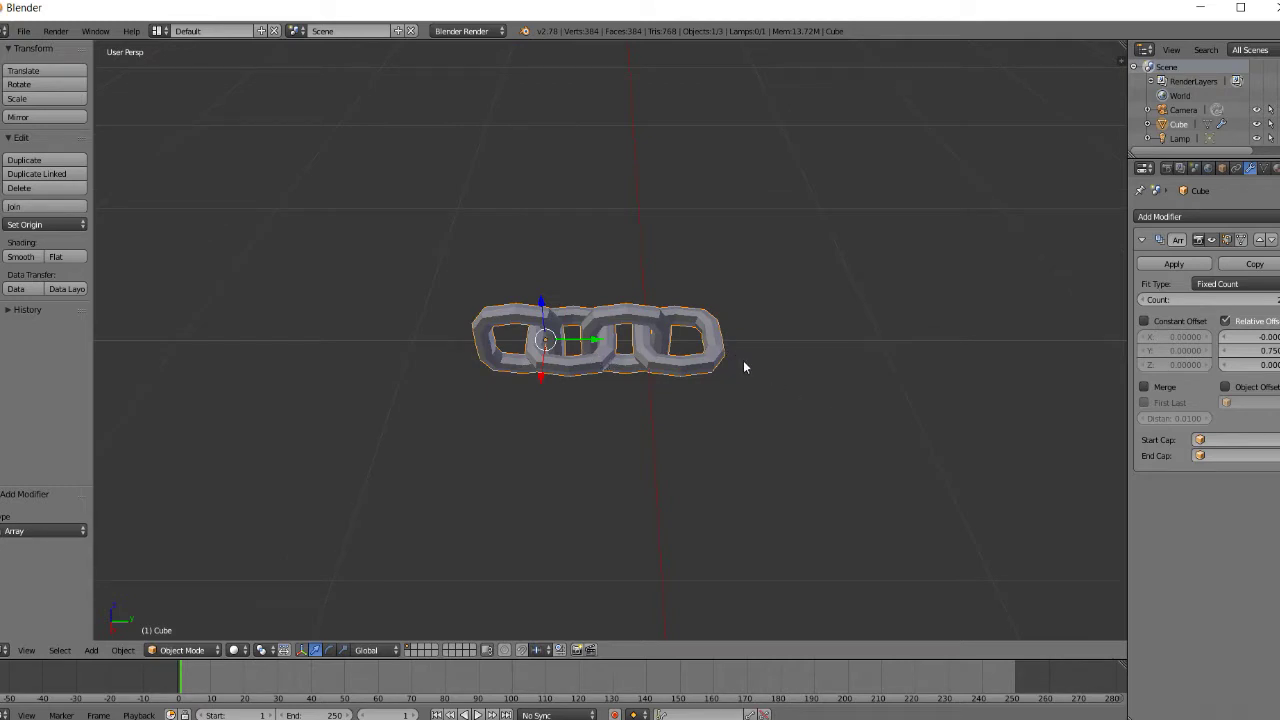
{"action": "scroll", "coordinate": [743, 367], "scroll_direction": "down", "scroll_amount": 3}
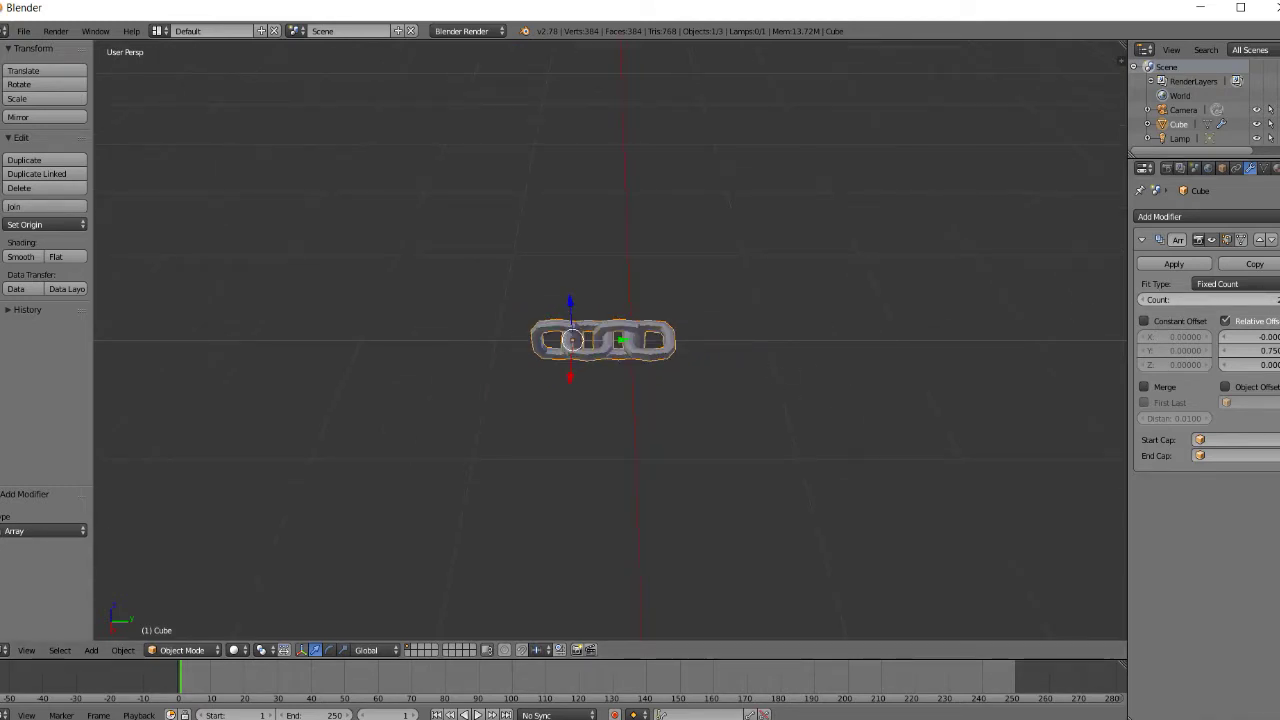
{"action": "left_click", "coordinate": [1279, 300]}
{"action": "left_click", "coordinate": [1279, 300]}
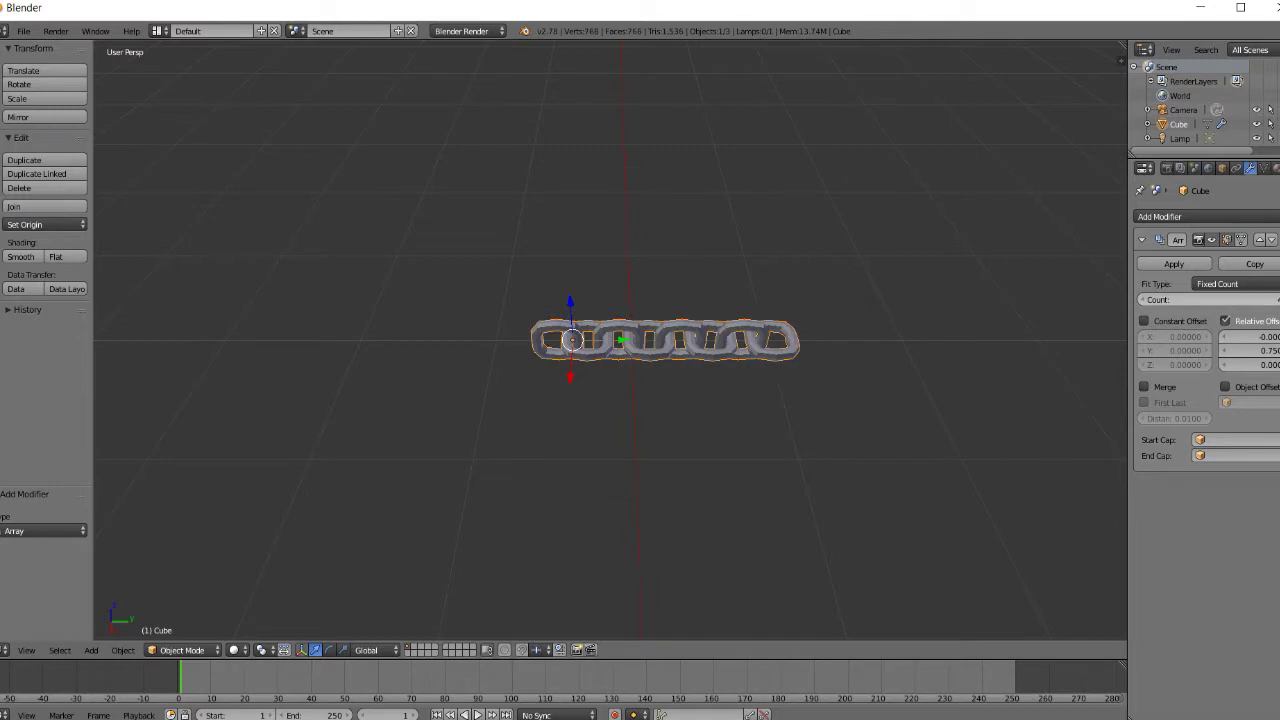
{"action": "left_click", "coordinate": [1279, 300]}
{"action": "left_click", "coordinate": [1279, 300]}
{"action": "left_click", "coordinate": [1279, 300]}
{"action": "left_click", "coordinate": [1279, 300]}
{"action": "left_click", "coordinate": [1279, 300]}
{"action": "scroll", "coordinate": [971, 392], "scroll_direction": "down", "scroll_amount": 2}
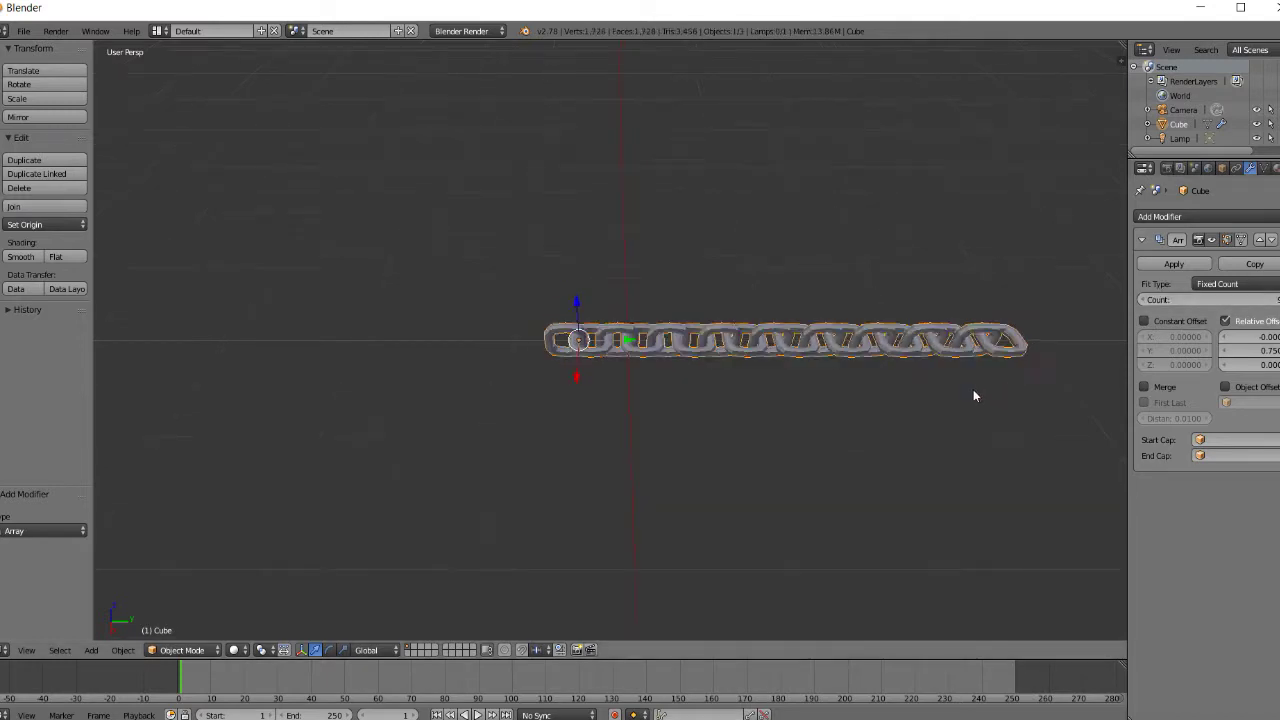
{"action": "scroll", "coordinate": [929, 386], "scroll_direction": "up", "scroll_amount": 5}
{"action": "scroll", "coordinate": [929, 381], "scroll_direction": "down", "scroll_amount": 2}
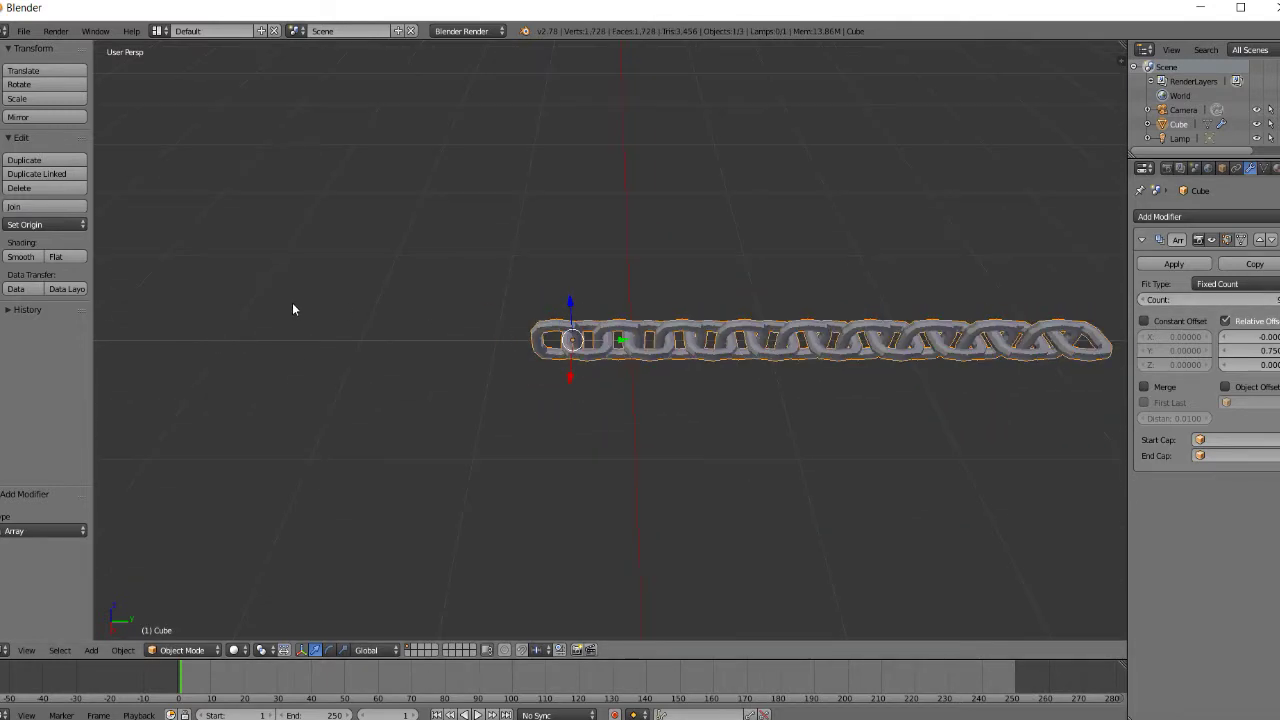
{"action": "left_click", "coordinate": [49, 224]}
{"action": "left_click", "coordinate": [64, 256]}
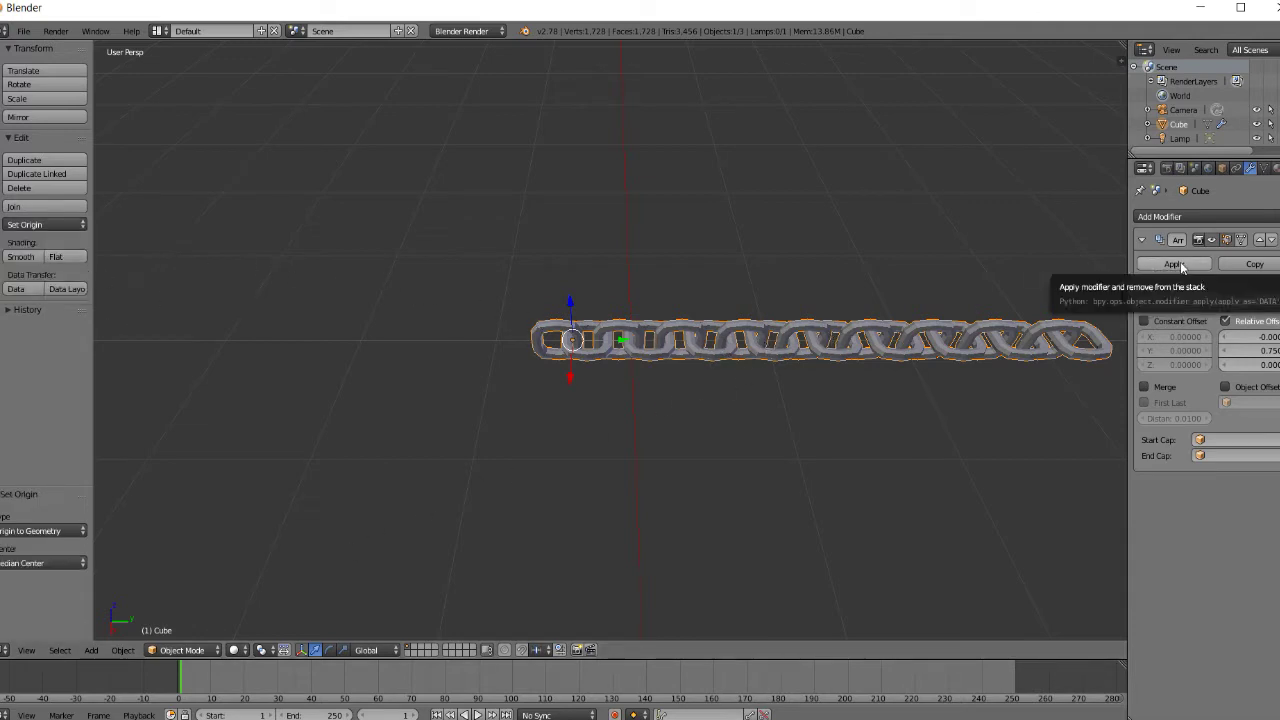
Increase the Array count to 10 and apply the modifier.
{"action": "left_click", "coordinate": [1279, 300]}
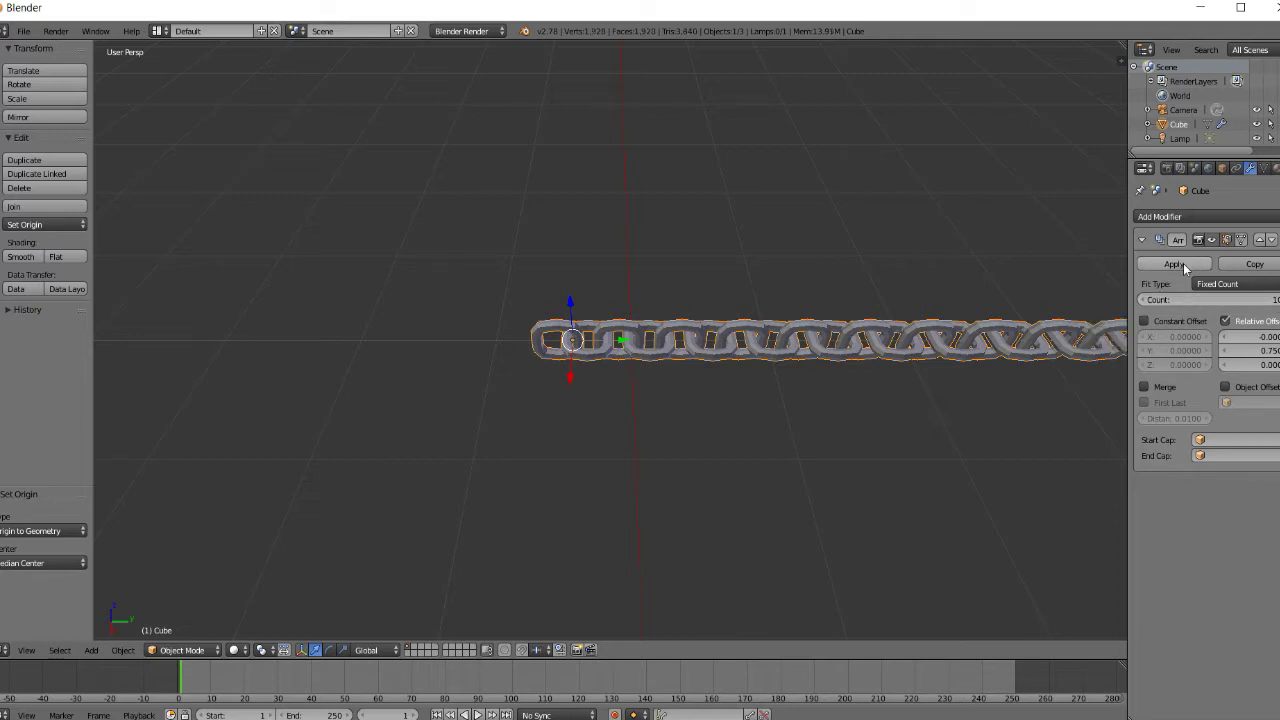
{"action": "scroll", "coordinate": [1046, 294], "scroll_direction": "down", "scroll_amount": 3}
{"action": "left_click", "coordinate": [1174, 264]}
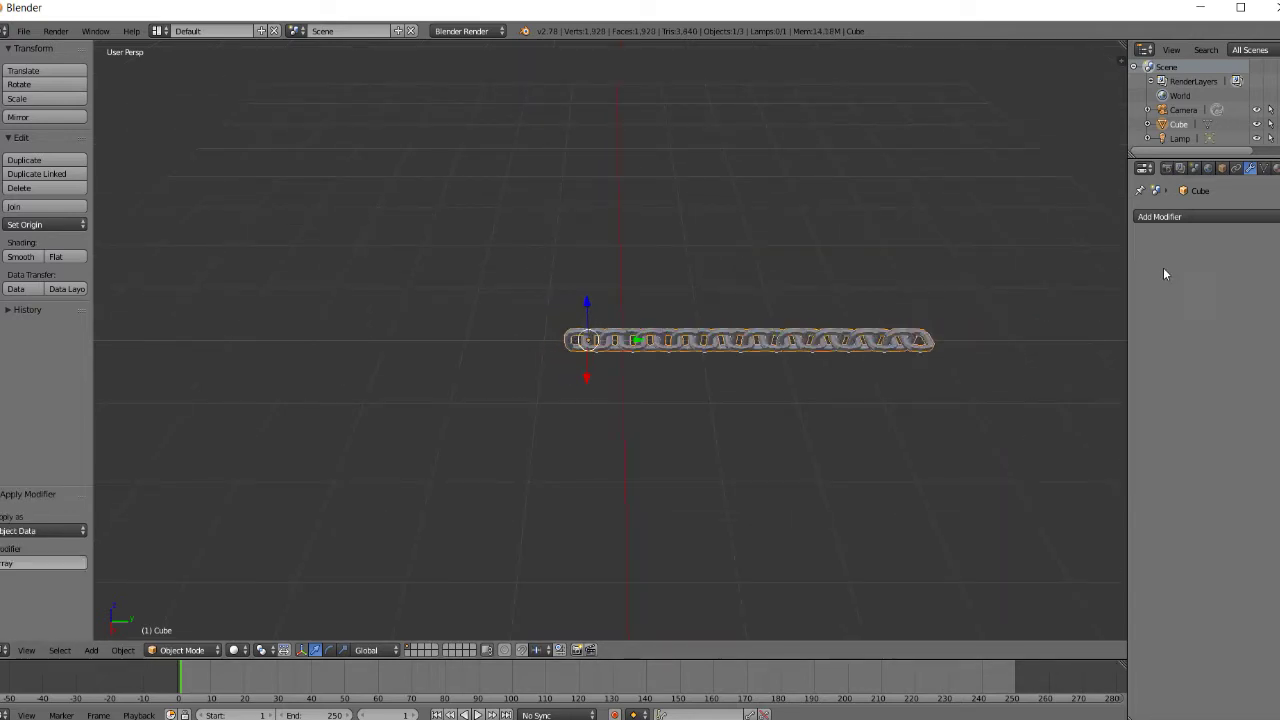
Move the chain -1.780 along the Y axis and set its origin to its geometry.
{"action": "scroll", "coordinate": [886, 300], "scroll_direction": "up", "scroll_amount": 3}
{"action": "scroll", "coordinate": [827, 264], "scroll_direction": "down", "scroll_amount": 3}
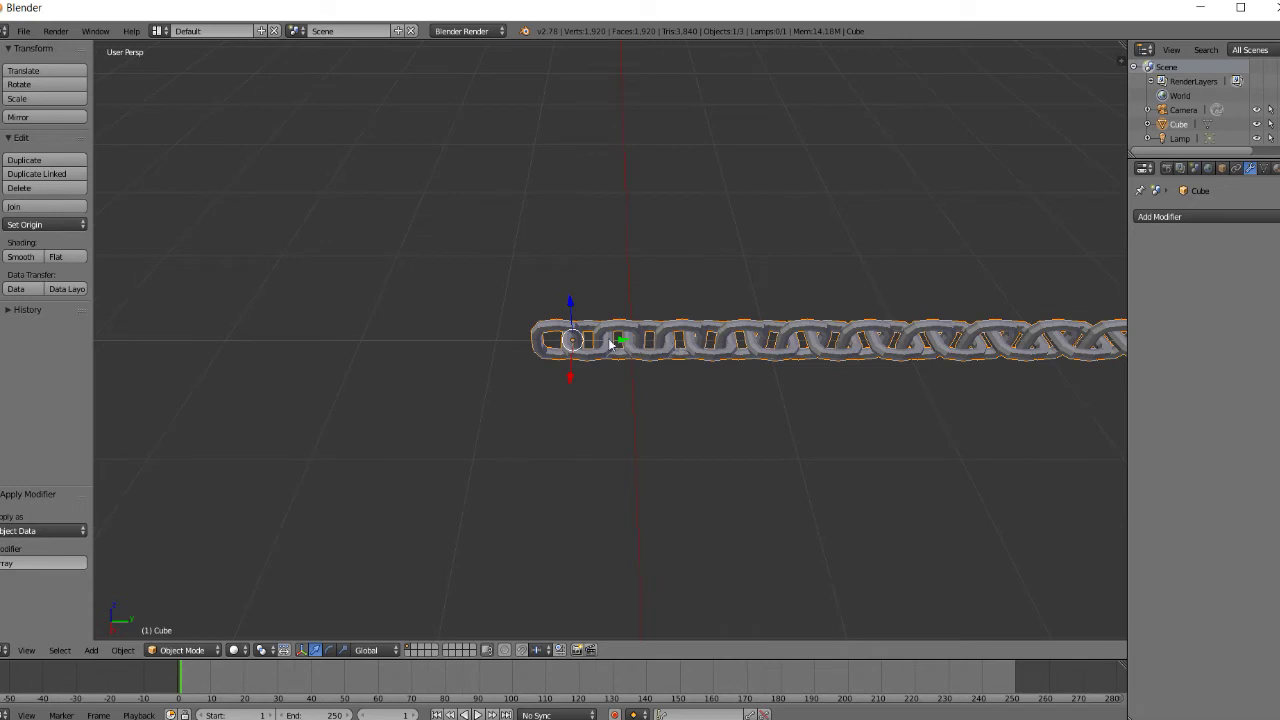
{"action": "key", "text": "g"}
{"action": "key", "text": "x"}
{"action": "left_click", "coordinate": [343, 360]}
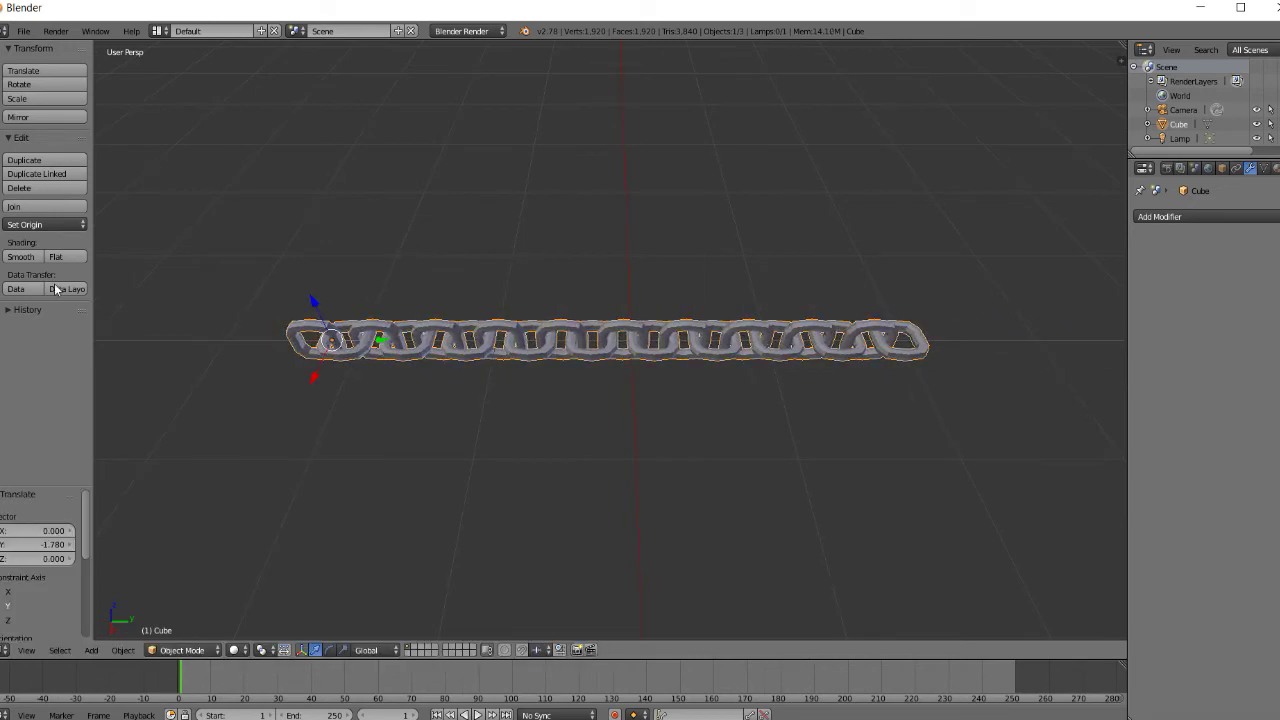
{"action": "left_click", "coordinate": [40, 225]}
{"action": "left_click", "coordinate": [46, 257]}
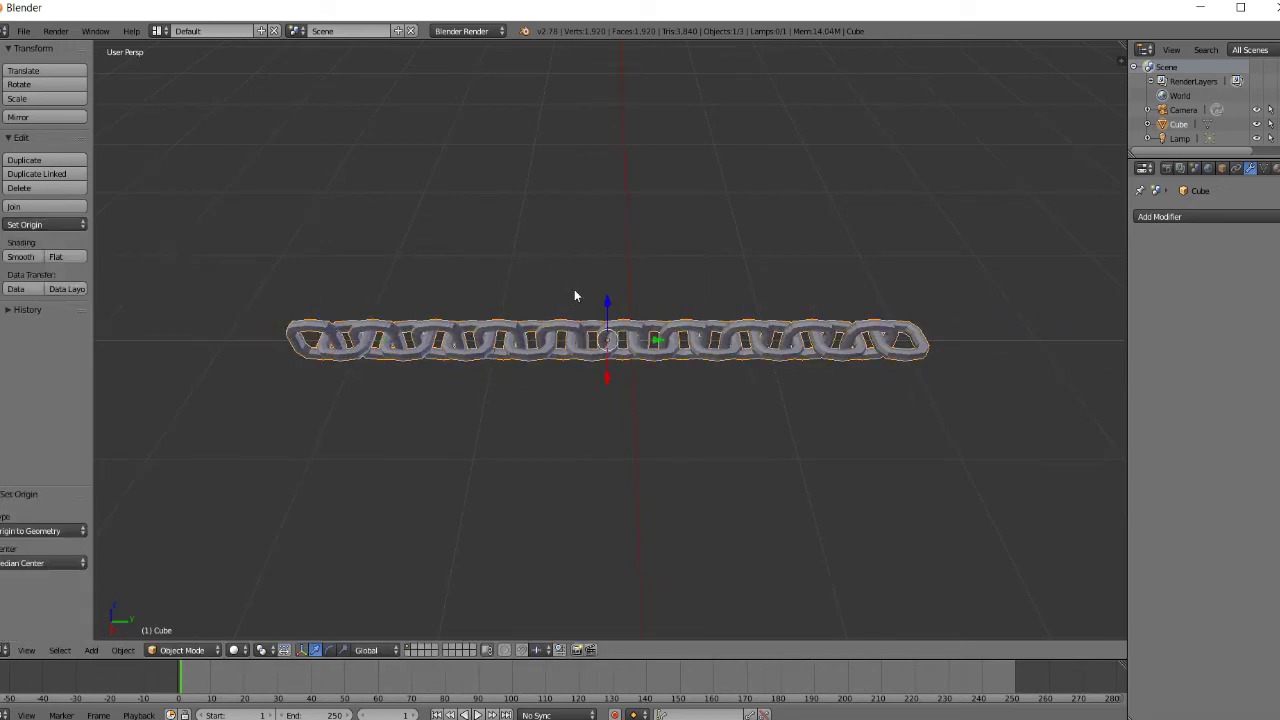
Examine the interlocking links along the whole chain from close up and farther away.
{"action": "scroll", "coordinate": [575, 288], "scroll_direction": "up", "scroll_amount": 4}
{"action": "scroll", "coordinate": [578, 286], "scroll_direction": "down", "scroll_amount": 2}
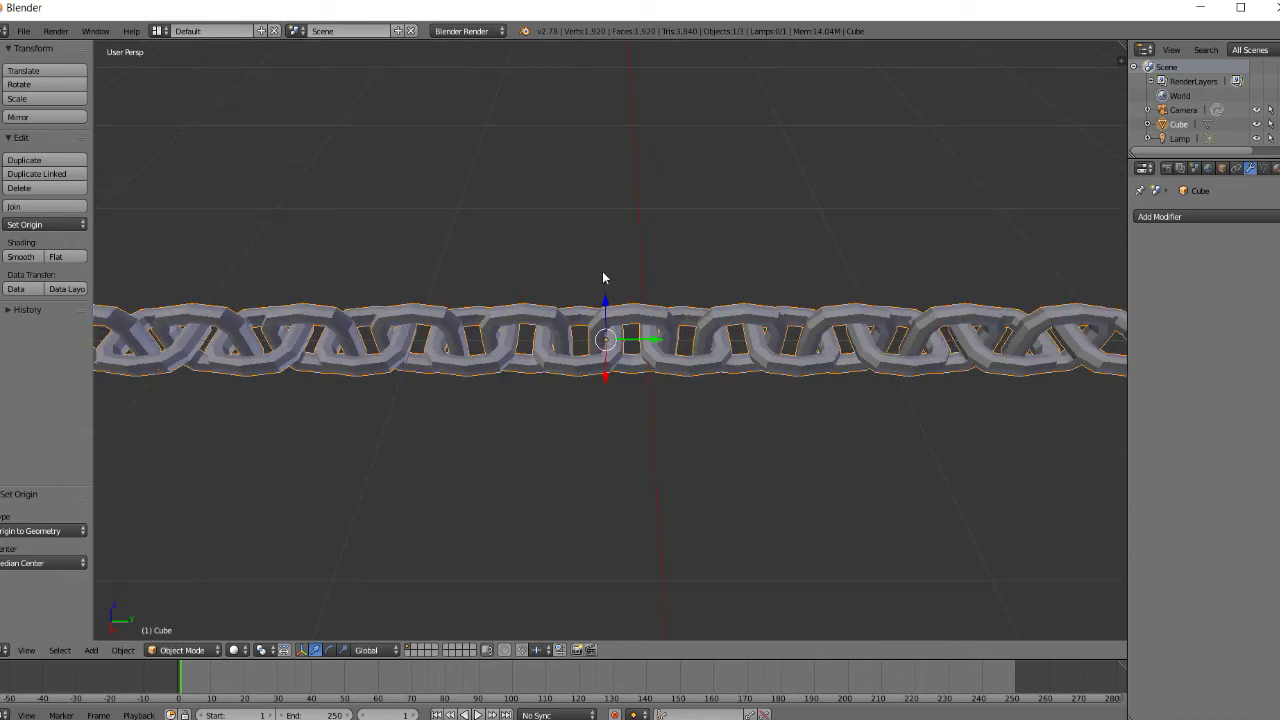
{"action": "middle_click_drag", "start_coordinate": [603, 272], "coordinate": [620, 271]}
{"action": "scroll", "coordinate": [655, 264], "scroll_direction": "down", "scroll_amount": 1}
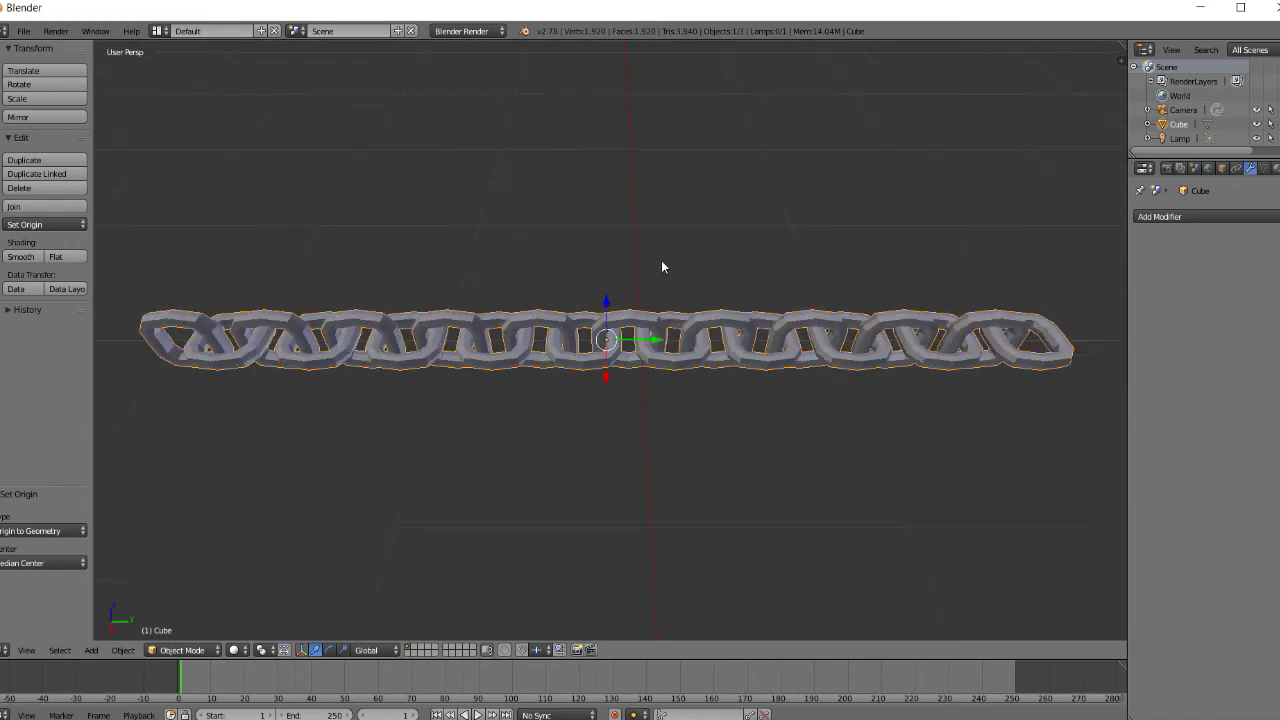
{"action": "scroll", "coordinate": [662, 263], "scroll_direction": "down", "scroll_amount": 1}
{"action": "scroll", "coordinate": [663, 263], "scroll_direction": "up", "scroll_amount": 3}
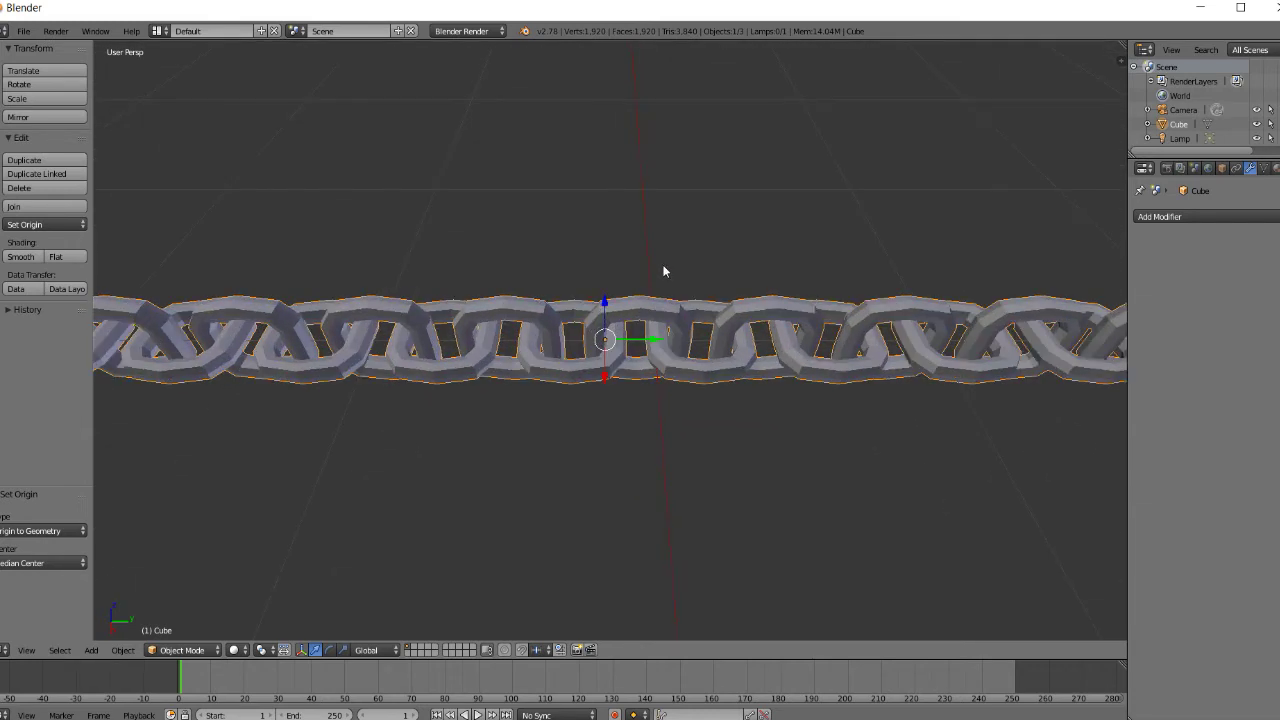
{"action": "scroll", "coordinate": [663, 271], "scroll_direction": "down", "scroll_amount": 3}
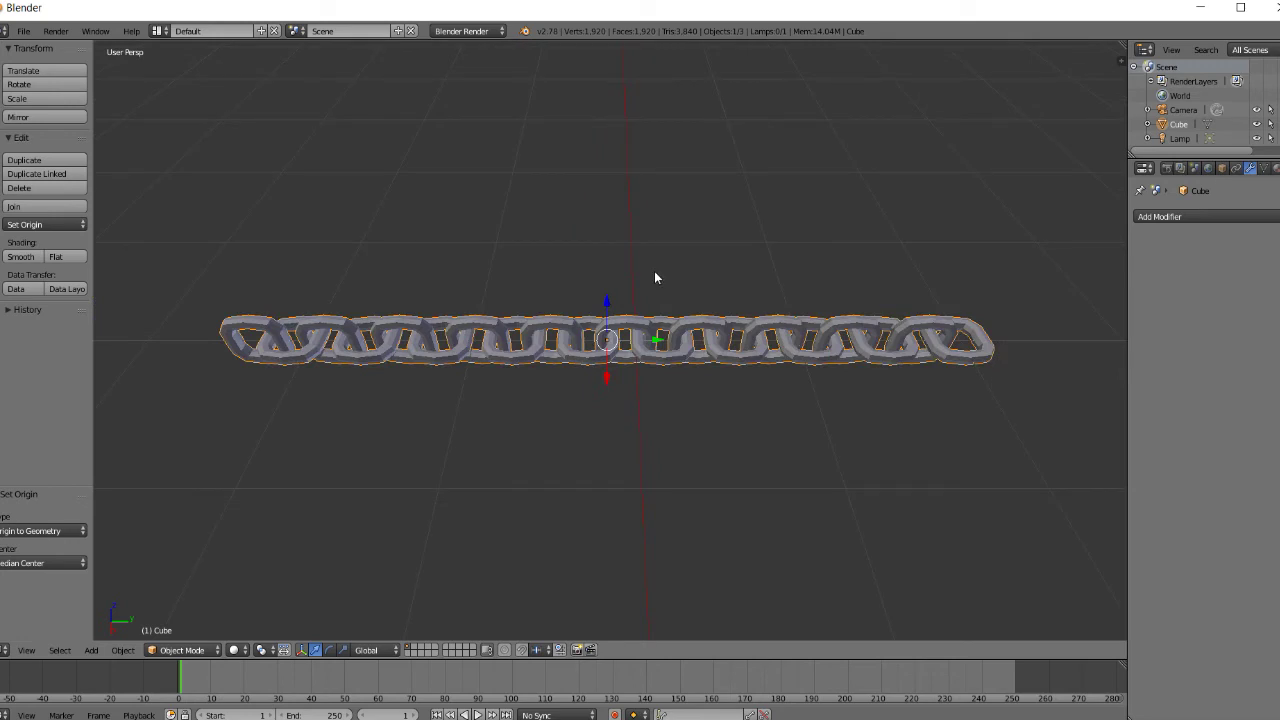